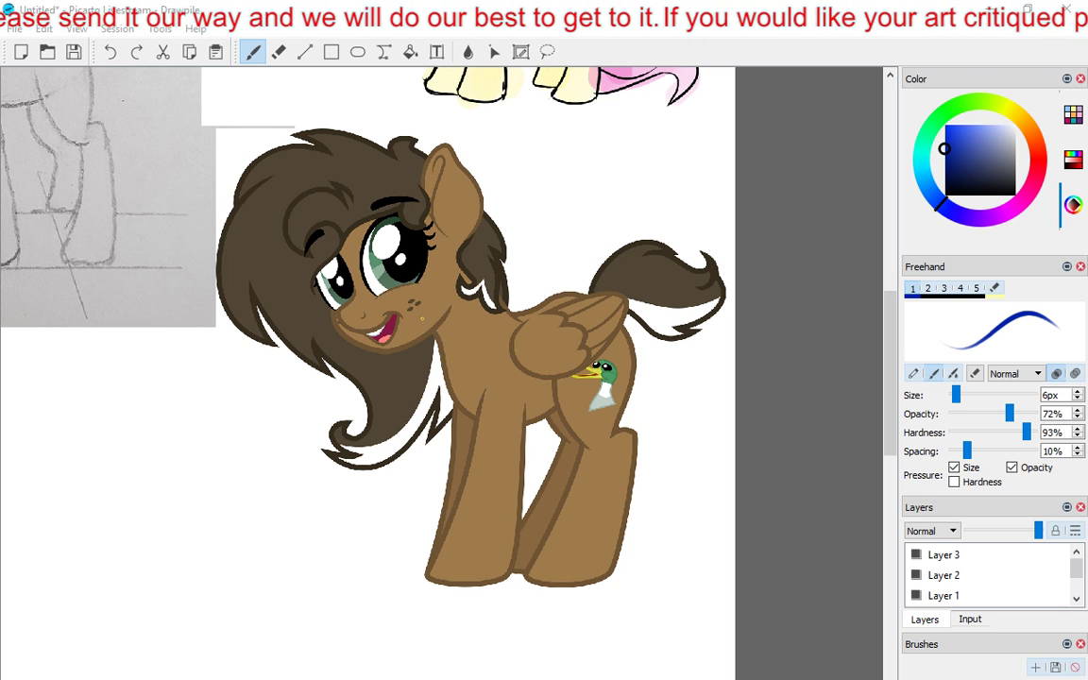
# Draw a blue arrow ending in a filled heart on Layer 2, pointing at the freckles on the brown pony's cheek.
pyautogui.click(948, 555)
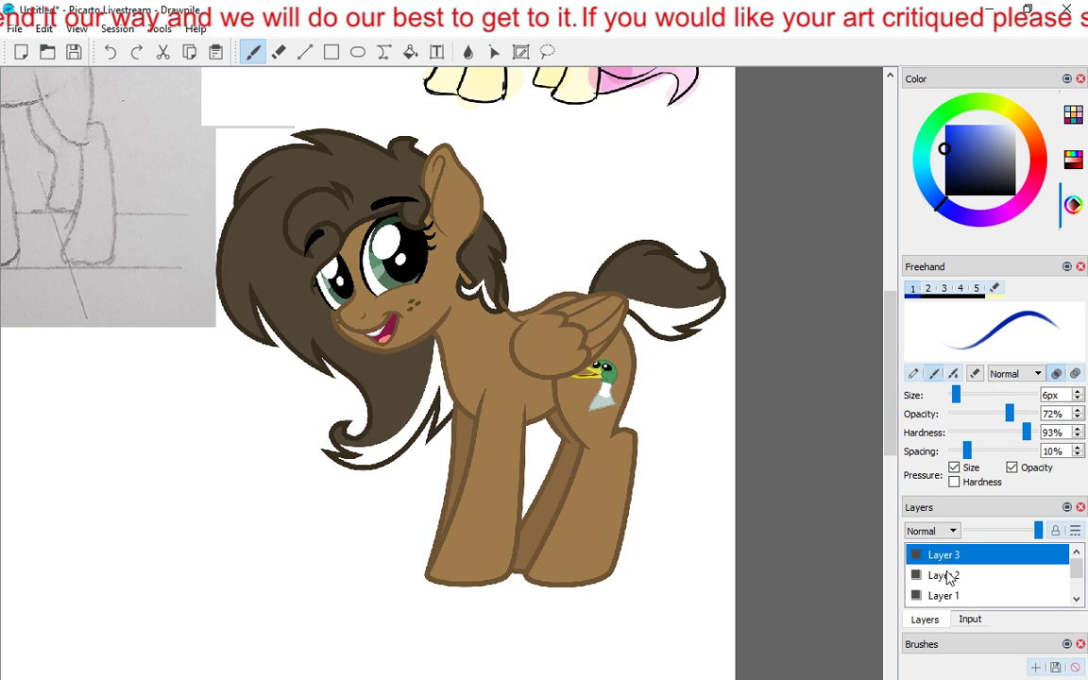
pyautogui.click(947, 572)
pyautogui.moveTo(422, 313)
pyautogui.mouseDown()
pyautogui.moveTo(438, 325)
pyautogui.moveTo(428, 312)
pyautogui.mouseUp()
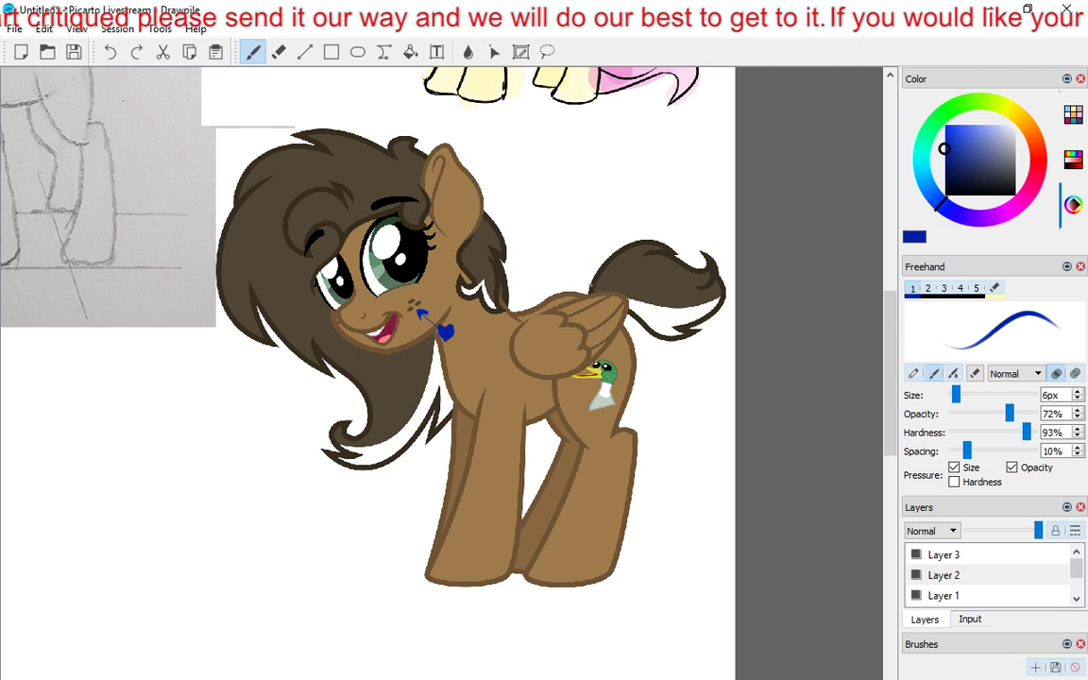
# Sketch a blue correction line for the brown pony's back above the wing, running between the tail and the mane.
pyautogui.moveTo(591, 285); pyautogui.dragTo(517, 310)
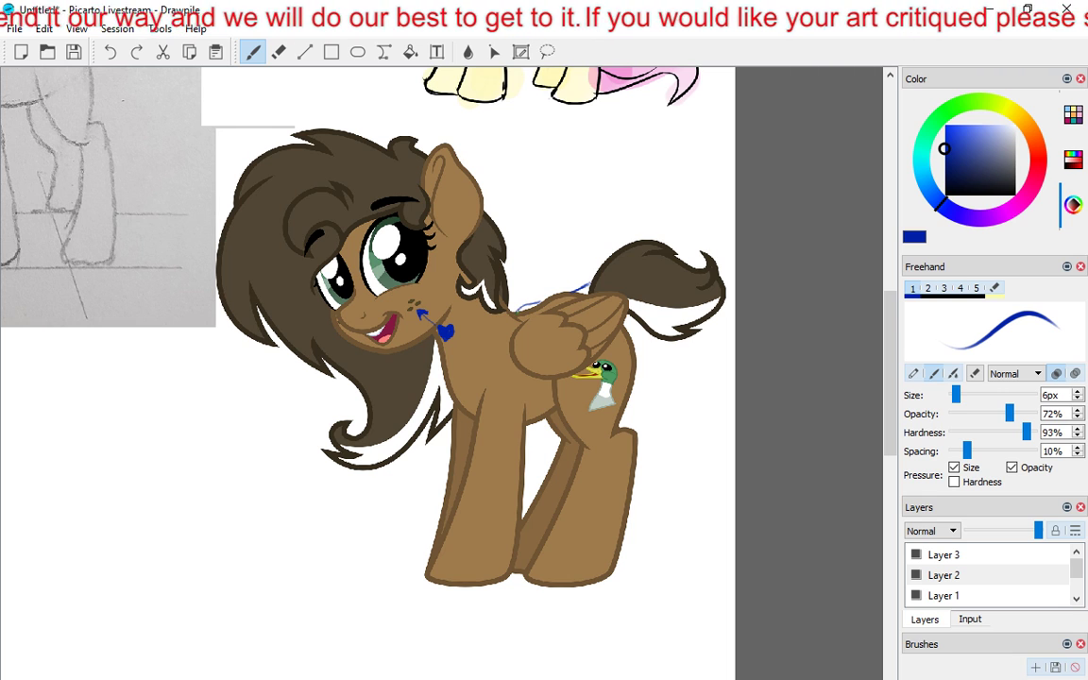
pyautogui.moveTo(590, 283); pyautogui.dragTo(516, 310)
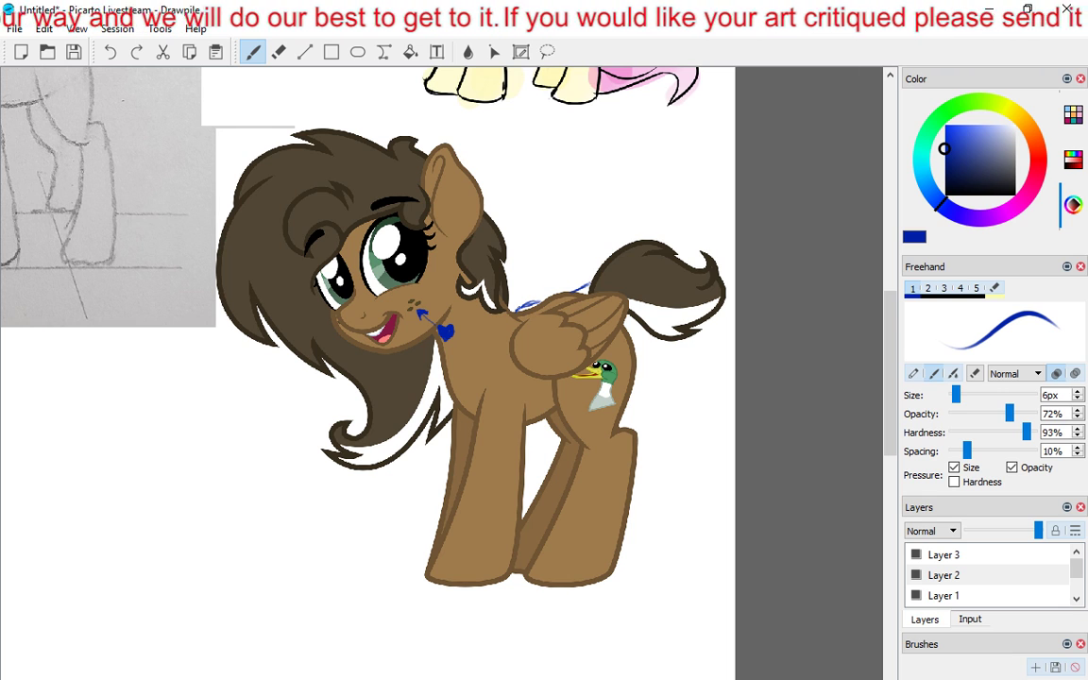
pyautogui.moveTo(591, 283); pyautogui.dragTo(517, 310)
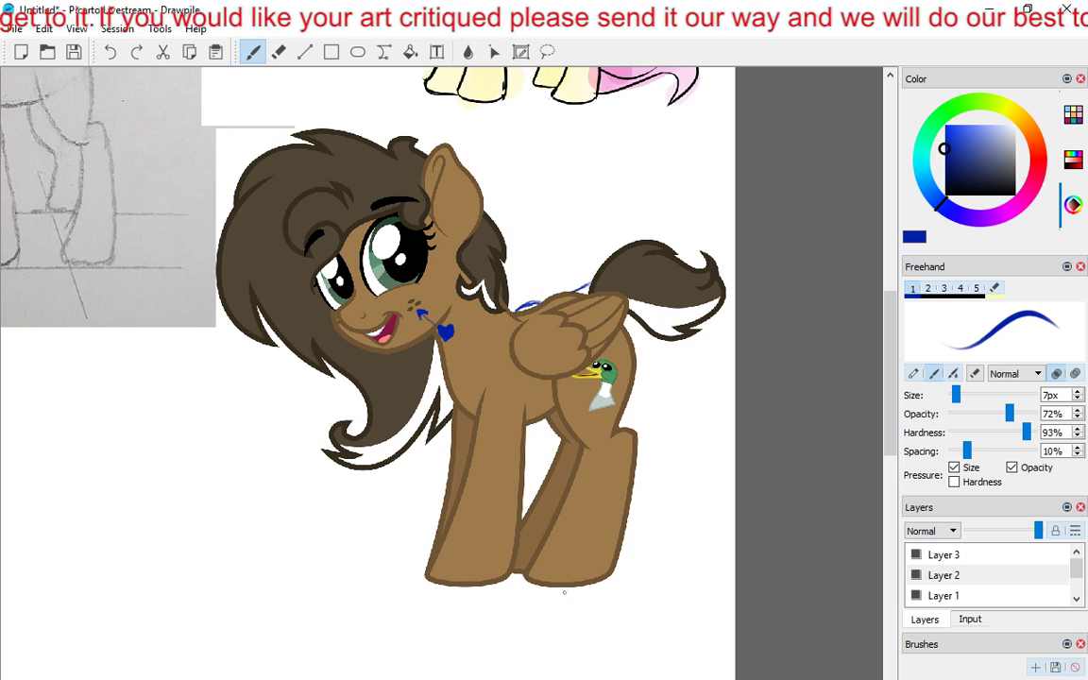
# Examine the brown pony drawing with its correction marks and the sketches around it.
pyautogui.scroll(2, 566, 604)
pyautogui.scroll(3, 572, 583)
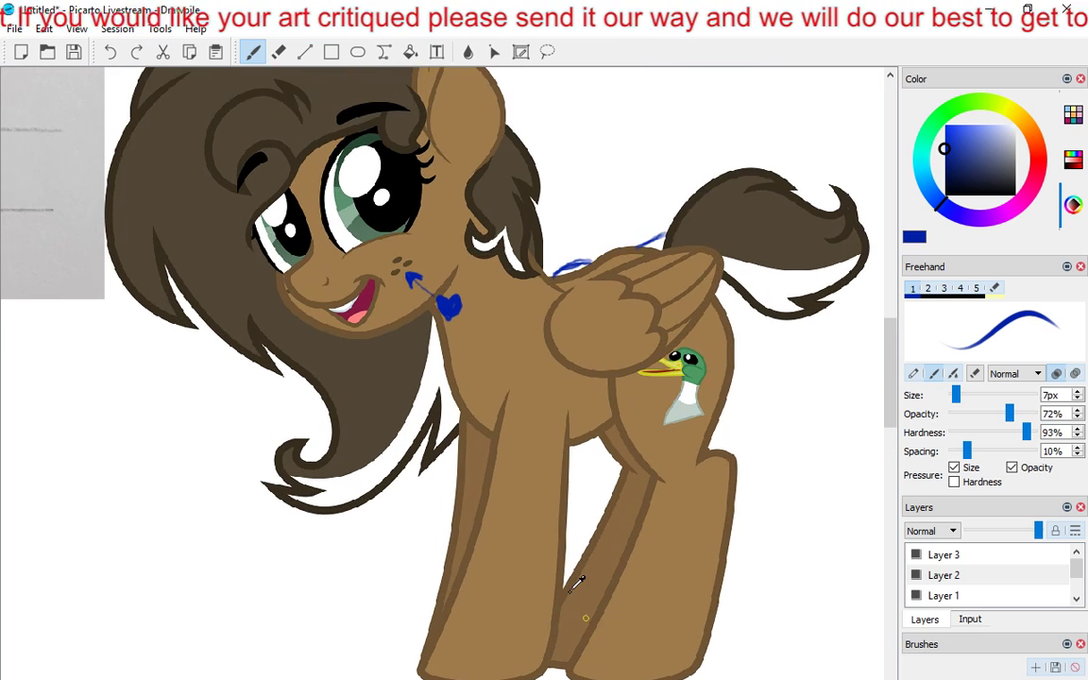
pyautogui.scroll(-2, 578, 584)
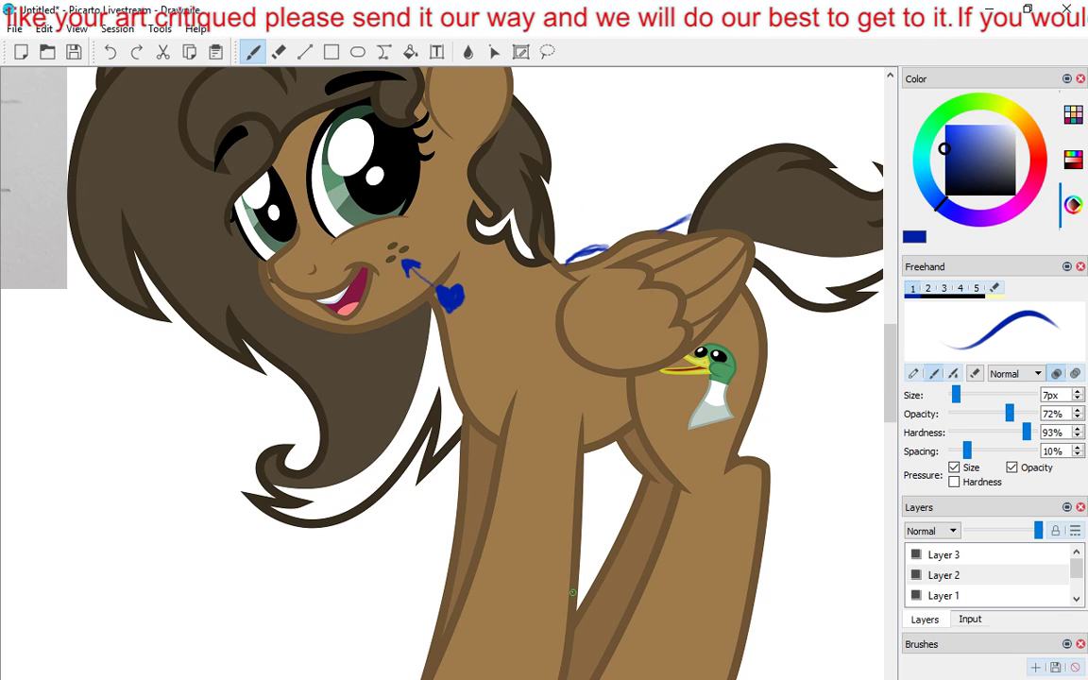
pyautogui.scroll(3, 573, 592)
pyautogui.scroll(3, 573, 592)
pyautogui.scroll(-6, 572, 592)
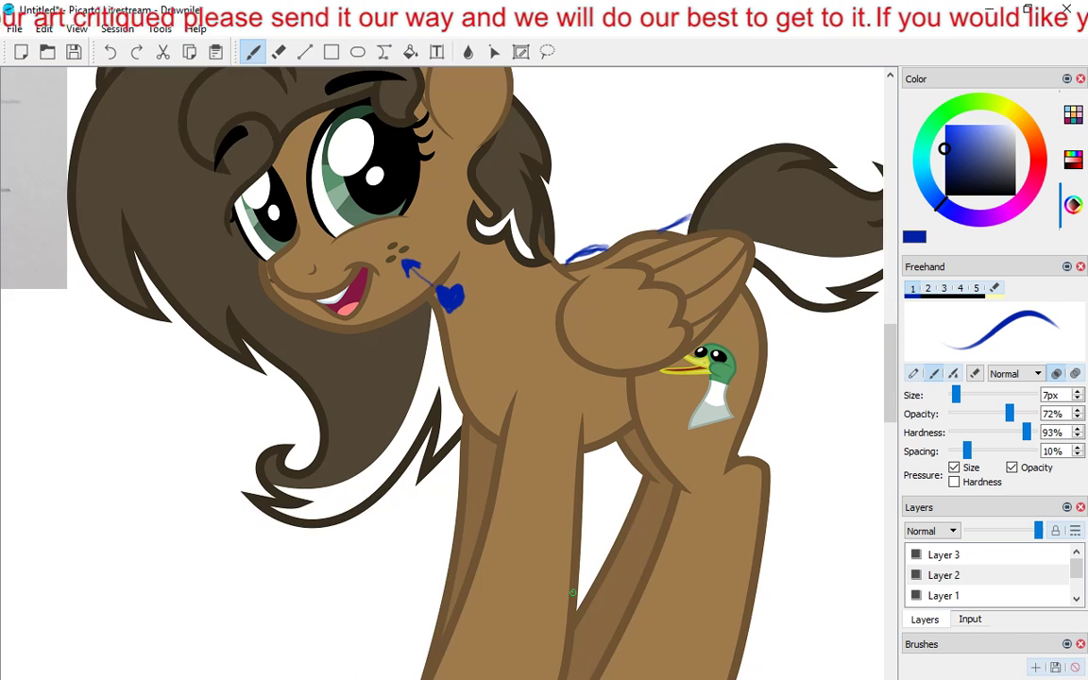
pyautogui.scroll(-3, 573, 592)
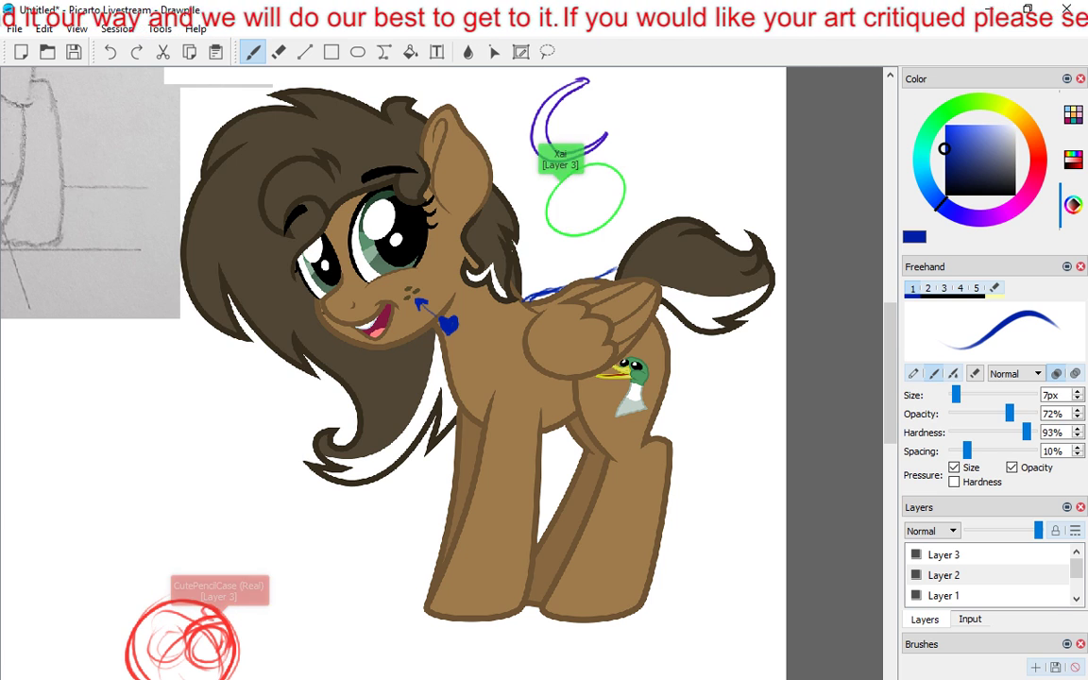
pyautogui.scroll(-1, 506, 288)
pyautogui.scroll(-1, 508, 289)
pyautogui.scroll(1, 510, 283)
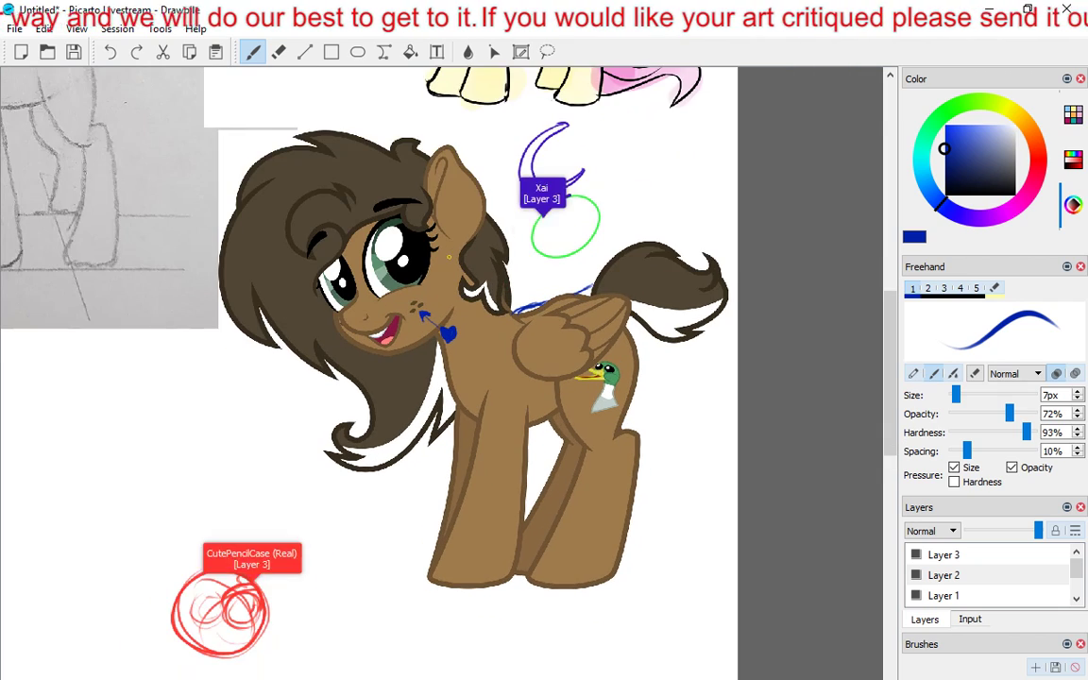
pyautogui.scroll(-1, 513, 279)
pyautogui.scroll(1, 513, 279)
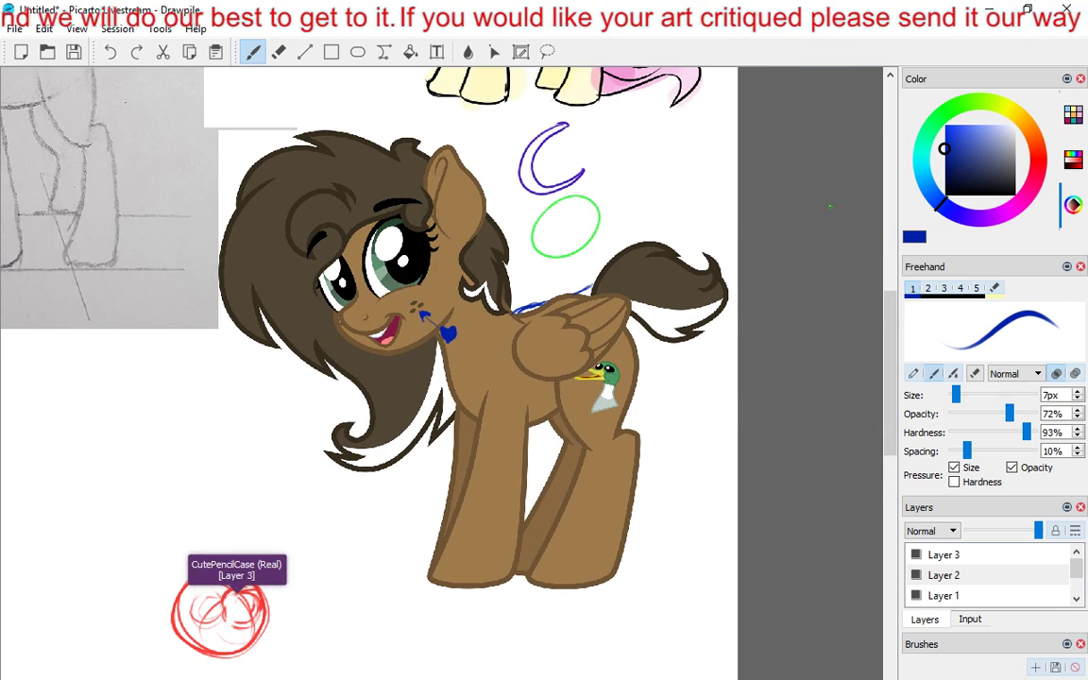
pyautogui.moveTo(891, 306); pyautogui.dragTo(892, 308)
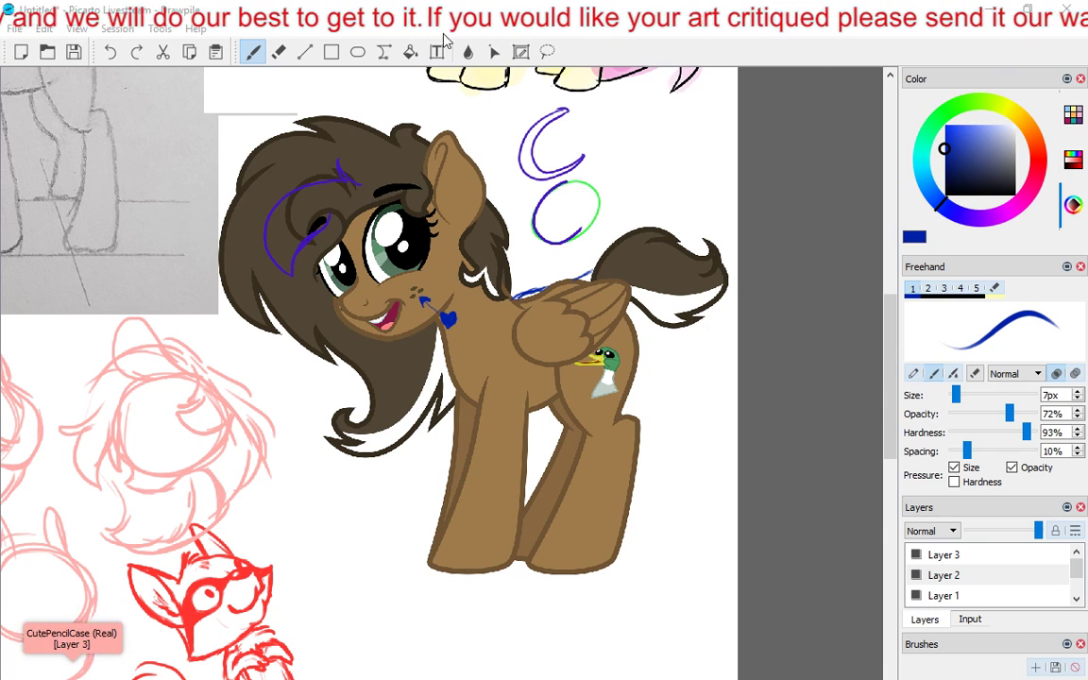
pyautogui.scroll(-1, 352, 167)
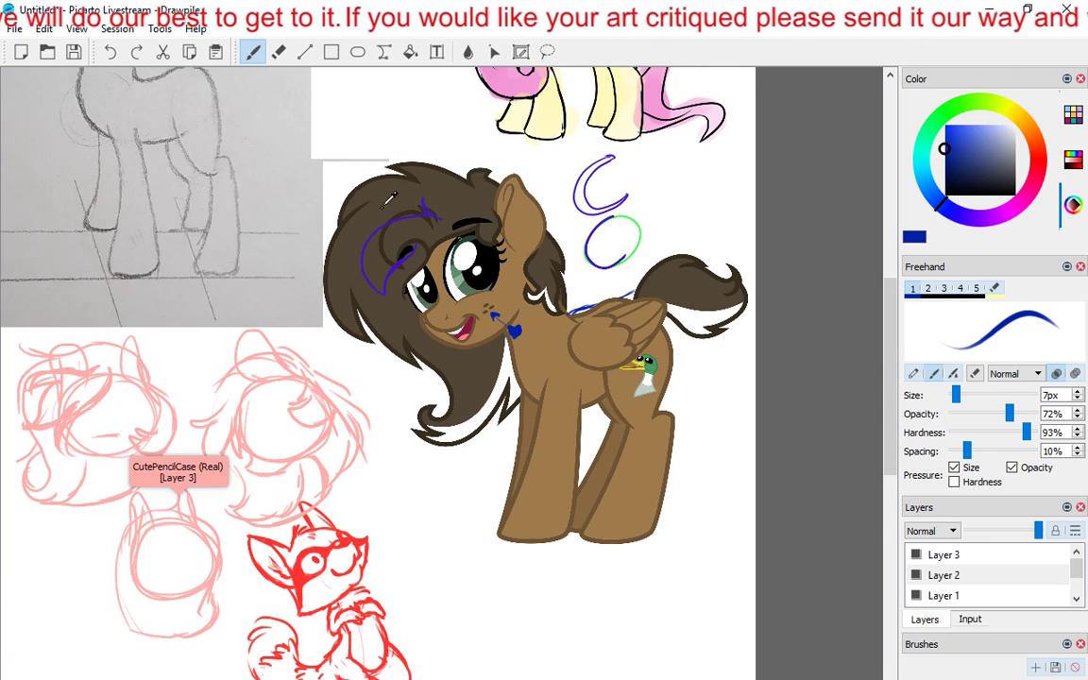
pyautogui.moveTo(338, 271); pyautogui.dragTo(481, 201)
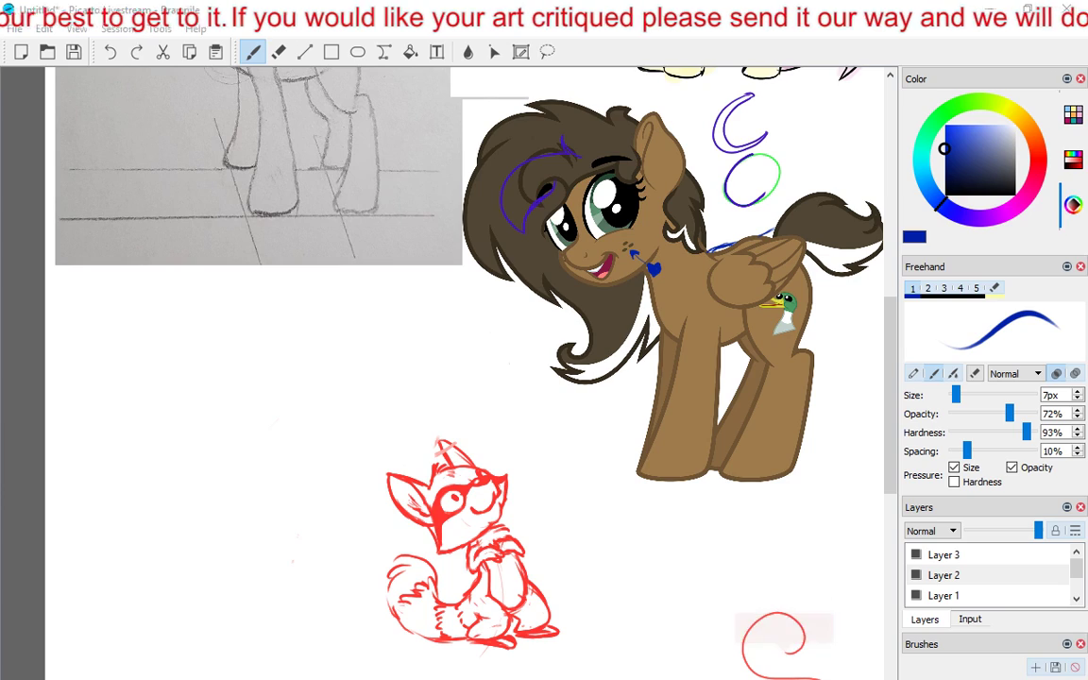
pyautogui.doubleClick(440, 13)
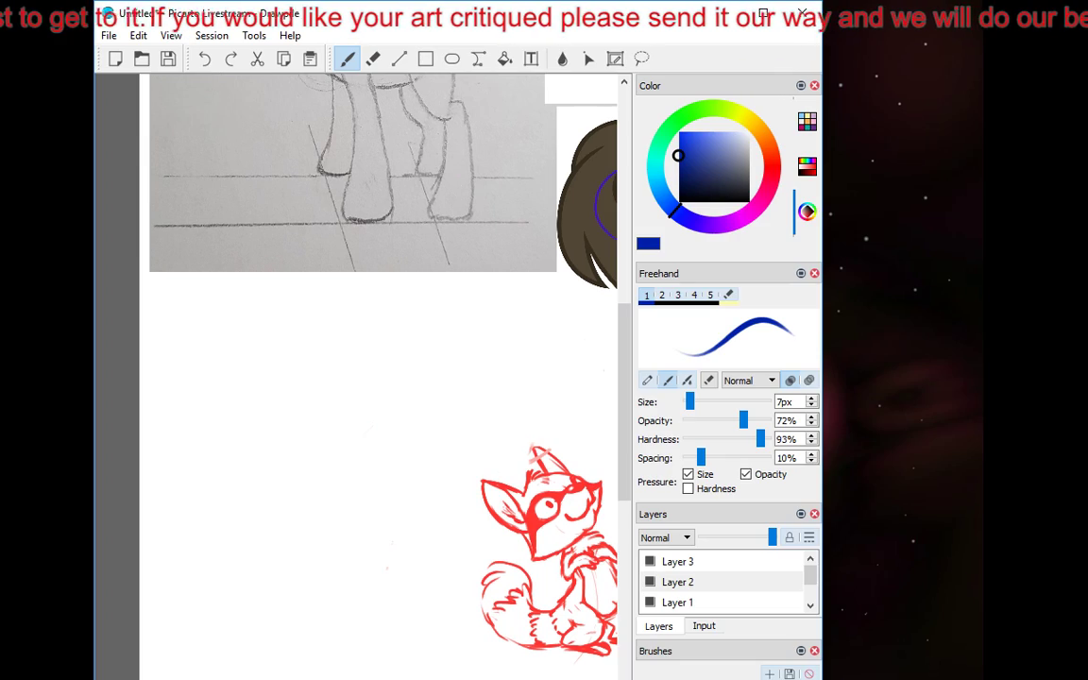
pyautogui.click(763, 13)
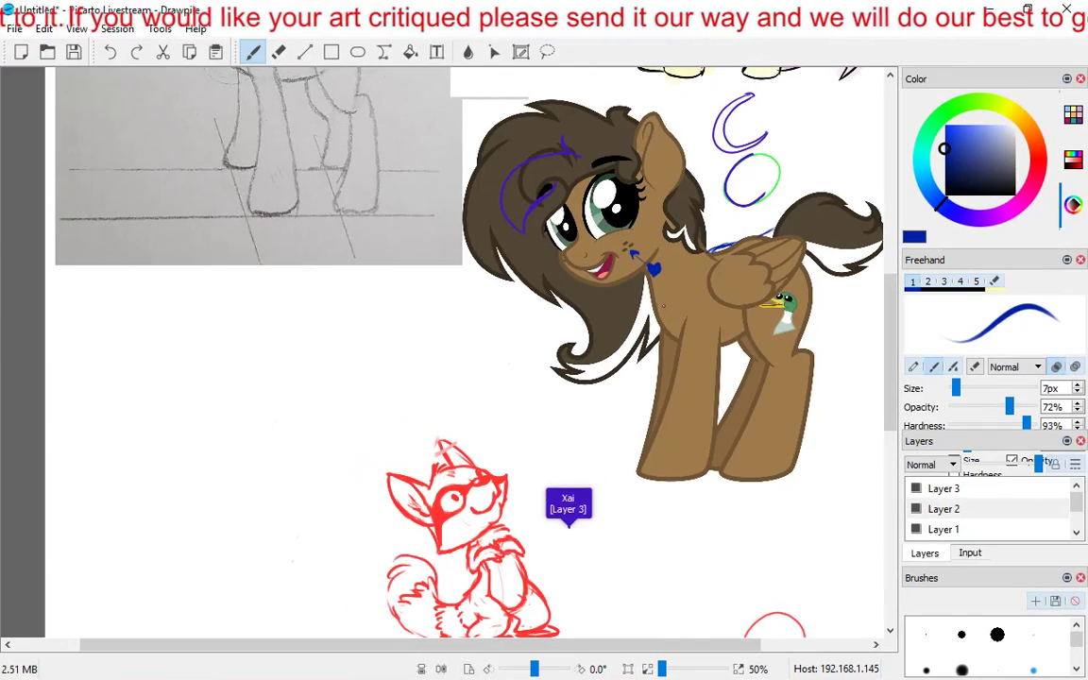
# Make the Foreground layer the active layer.
pyautogui.scroll(-4, 660, 318)
pyautogui.scroll(2, 553, 384)
pyautogui.scroll(-1, 553, 384)
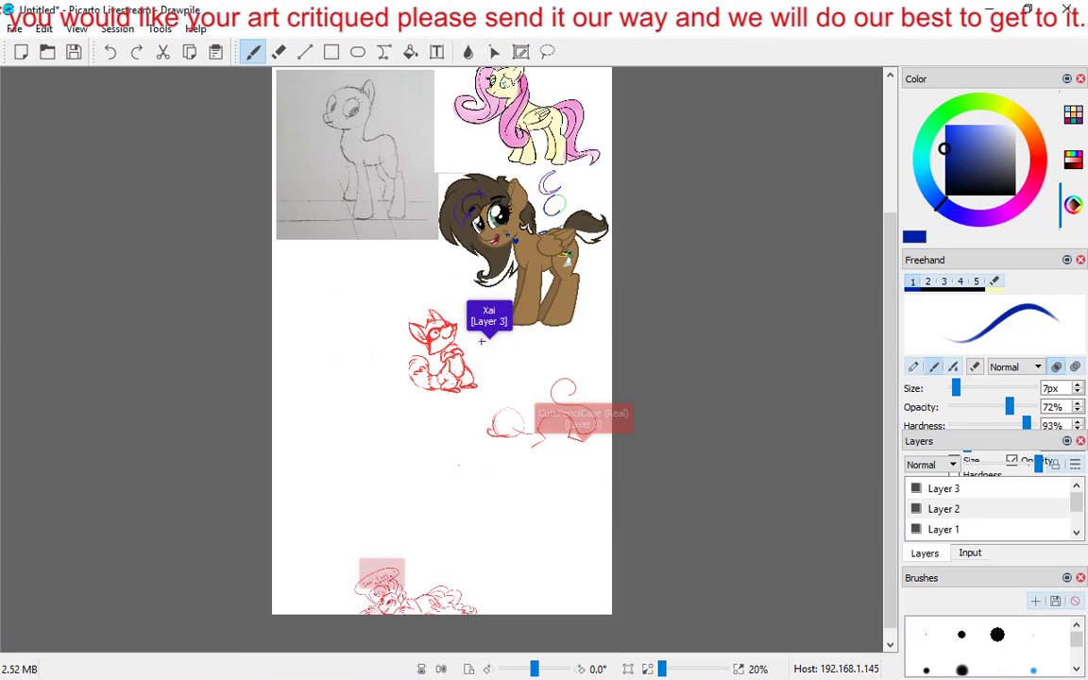
pyautogui.scroll(-1, 935, 524)
pyautogui.click(949, 514)
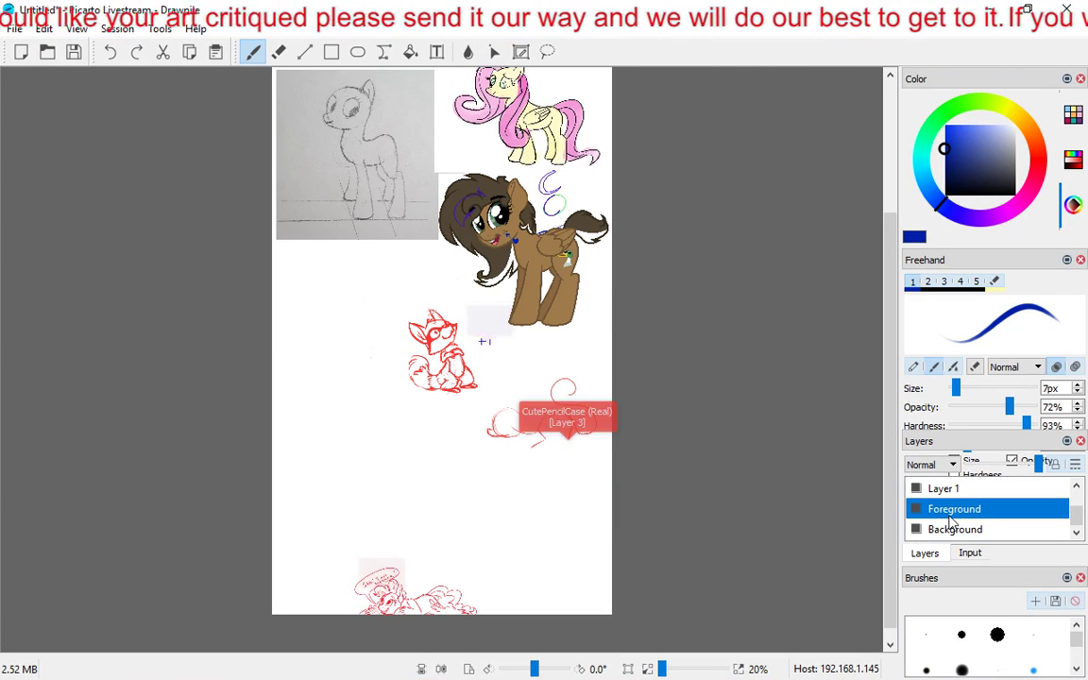
pyautogui.click(14, 28)
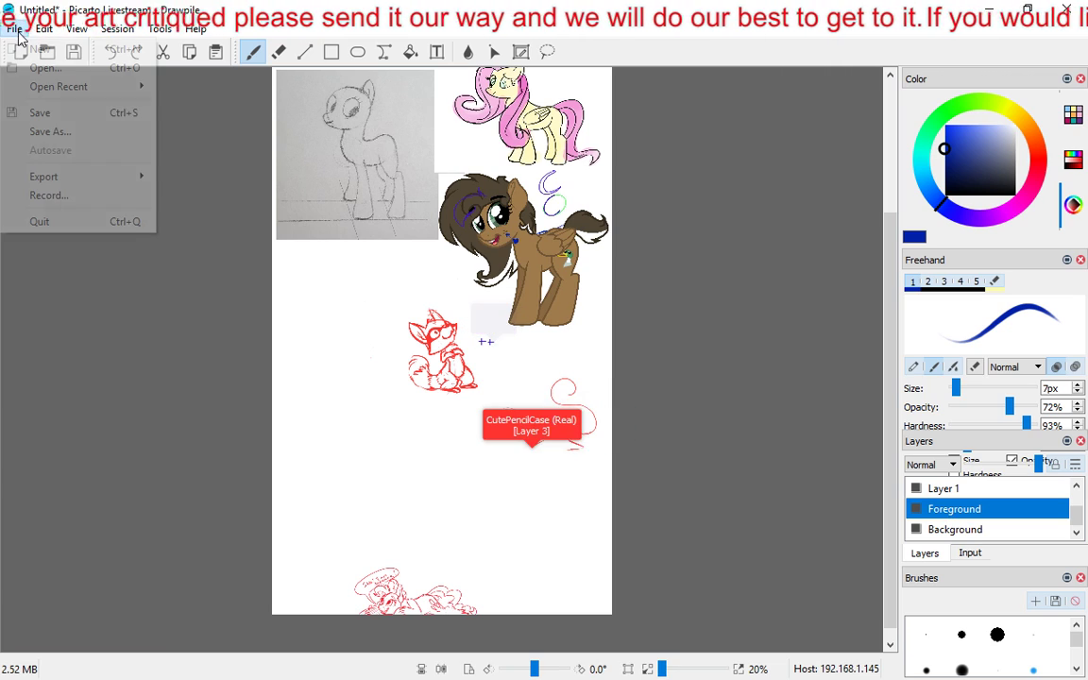
pyautogui.moveTo(43, 29)
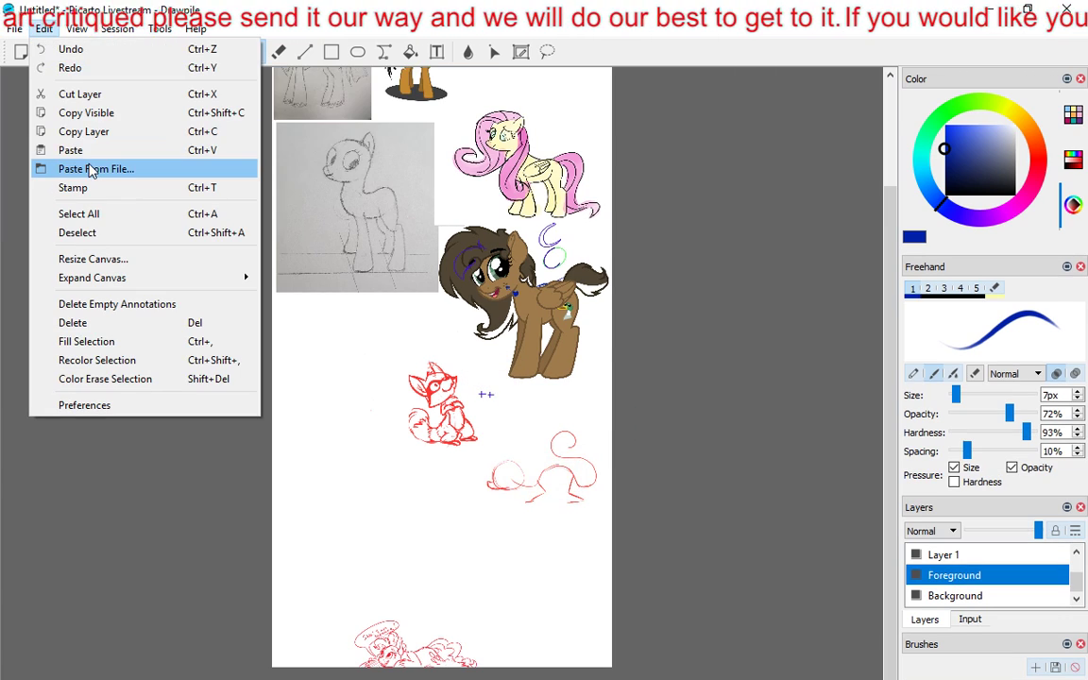
pyautogui.click(90, 167)
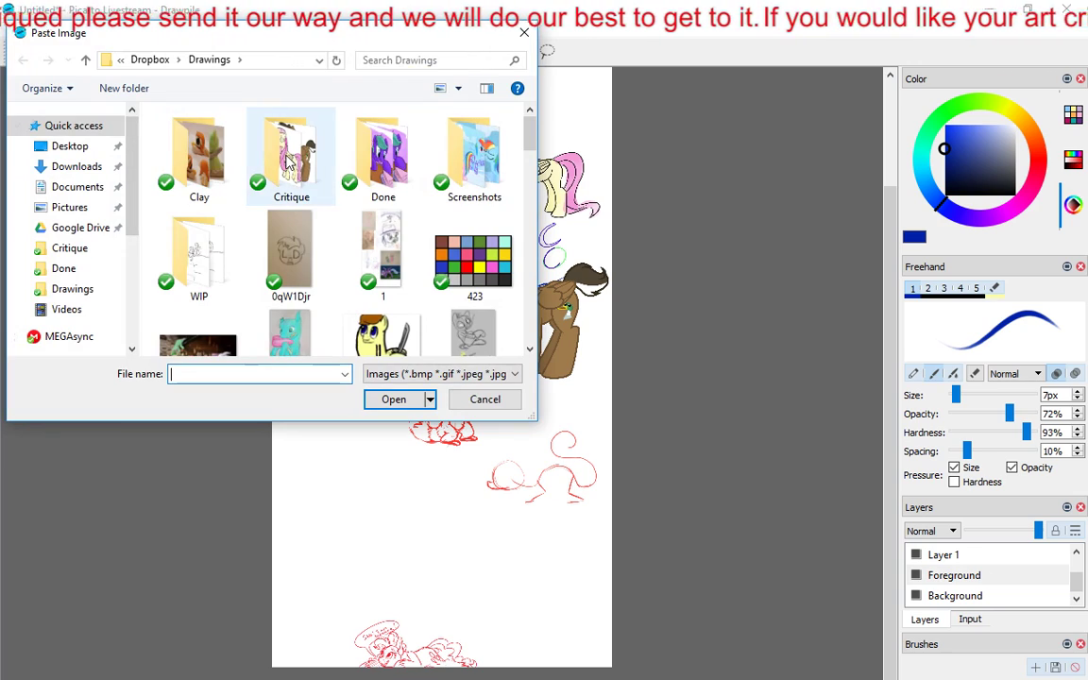
pyautogui.click(288, 162)
pyautogui.doubleClick(288, 162)
pyautogui.doubleClick(180, 134)
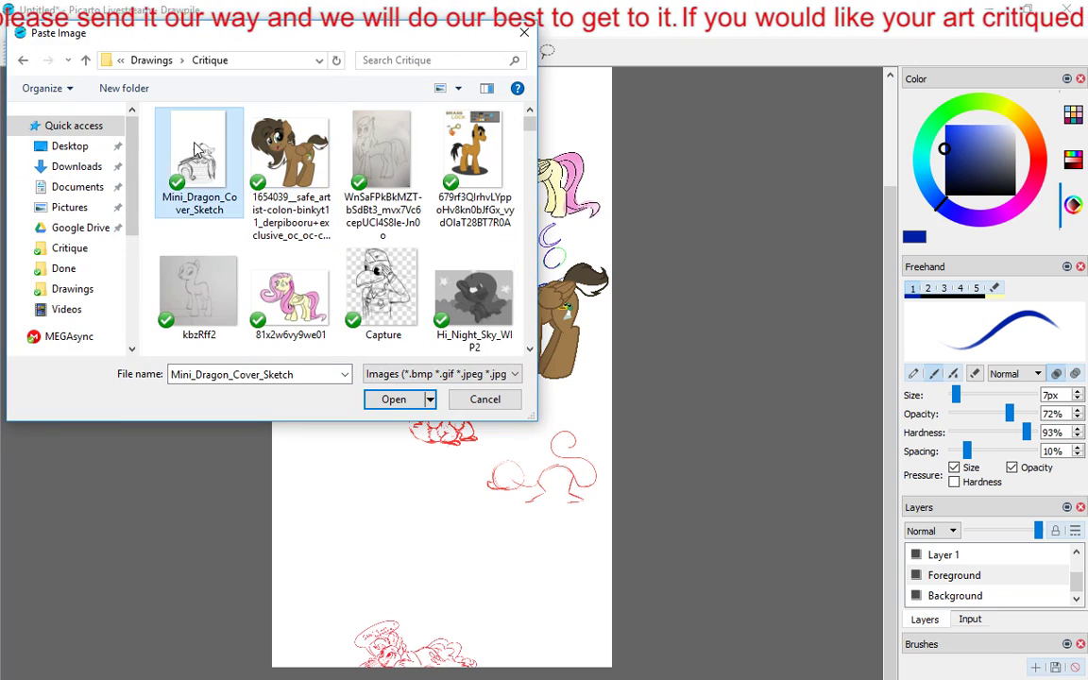
pyautogui.press('Escape')
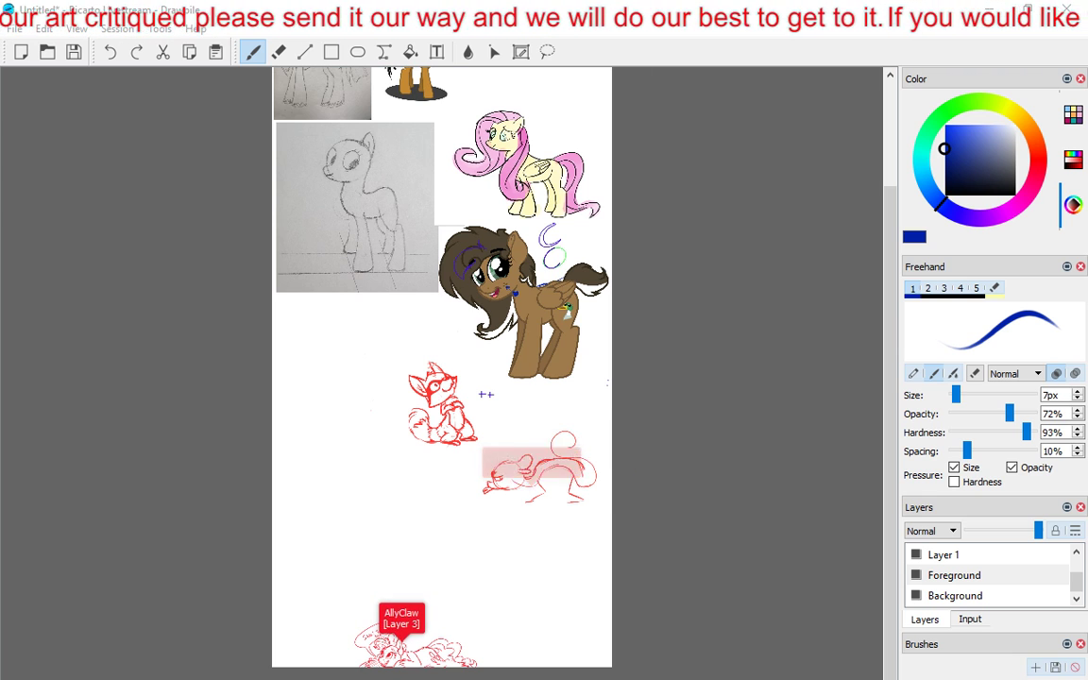
# Paste the Mini_Dragon_Cover_Sketch image from the Critique folder into the empty area below the raccoon sketch, and make Layer 2 active.
pyautogui.click(43, 29)
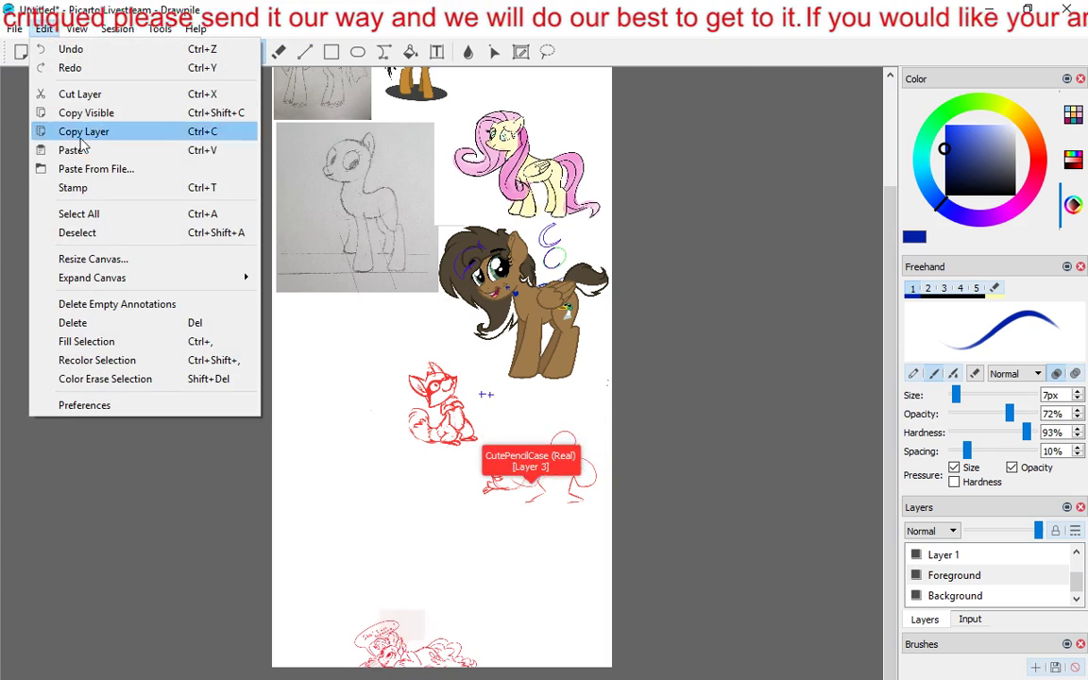
pyautogui.click(76, 170)
pyautogui.doubleClick(273, 166)
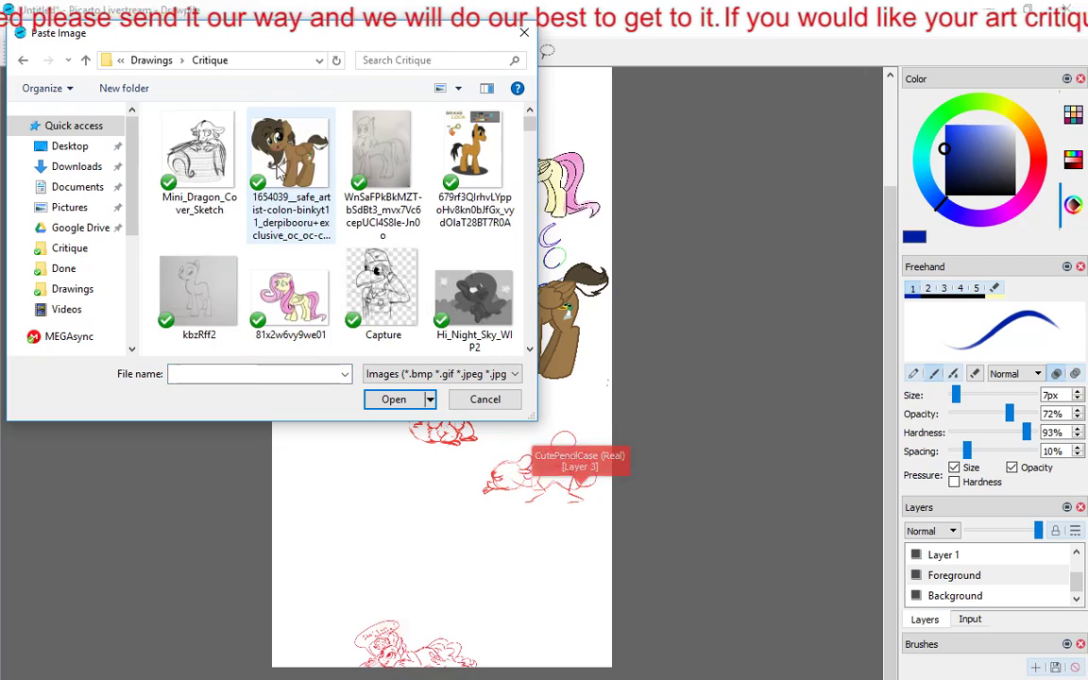
pyautogui.doubleClick(213, 170)
pyautogui.moveTo(449, 394)
pyautogui.mouseDown()
pyautogui.moveTo(300, 538)
pyautogui.moveTo(343, 530)
pyautogui.mouseUp()
pyautogui.moveTo(337, 586); pyautogui.dragTo(342, 587)
pyautogui.press('b')
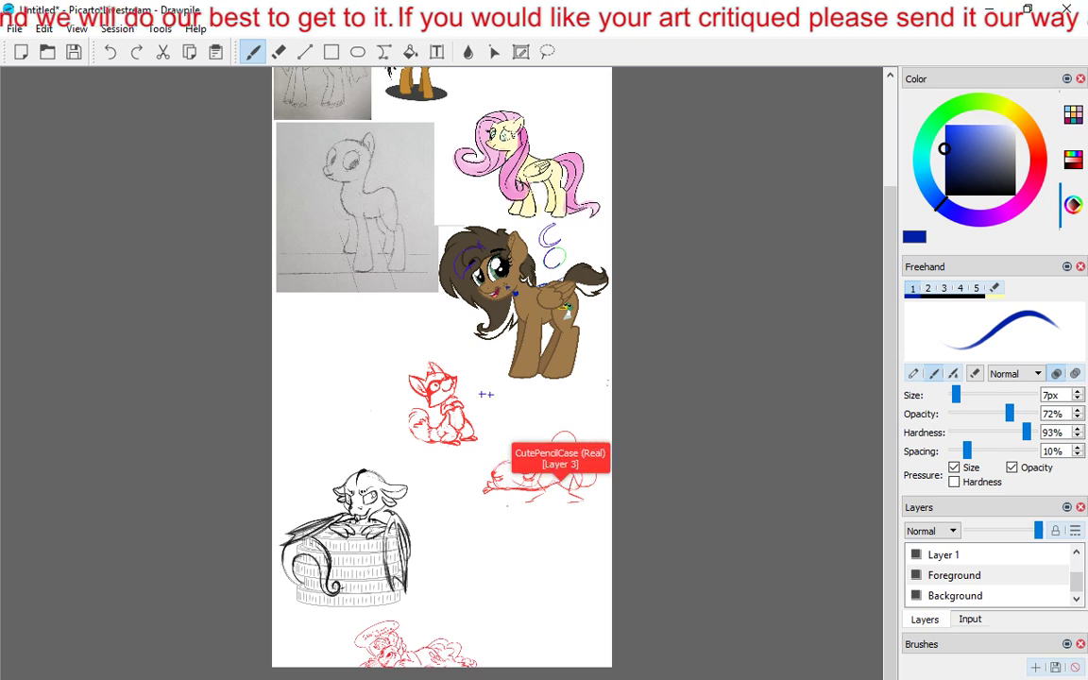
pyautogui.click(980, 573)
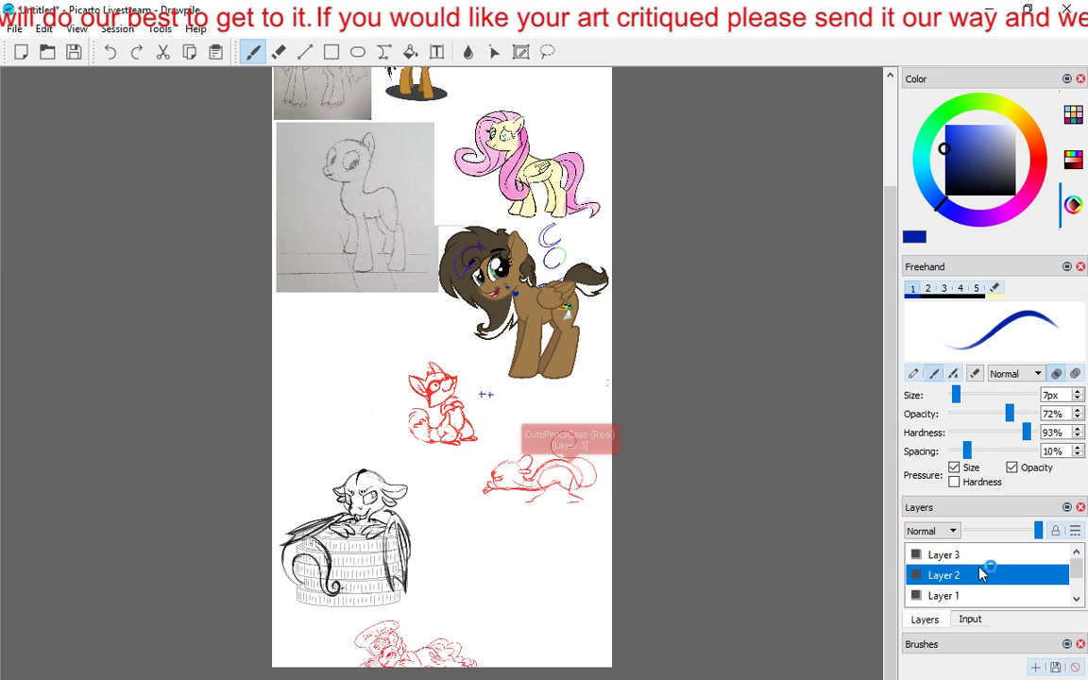
pyautogui.moveTo(233, 7); pyautogui.dragTo(232, 13)
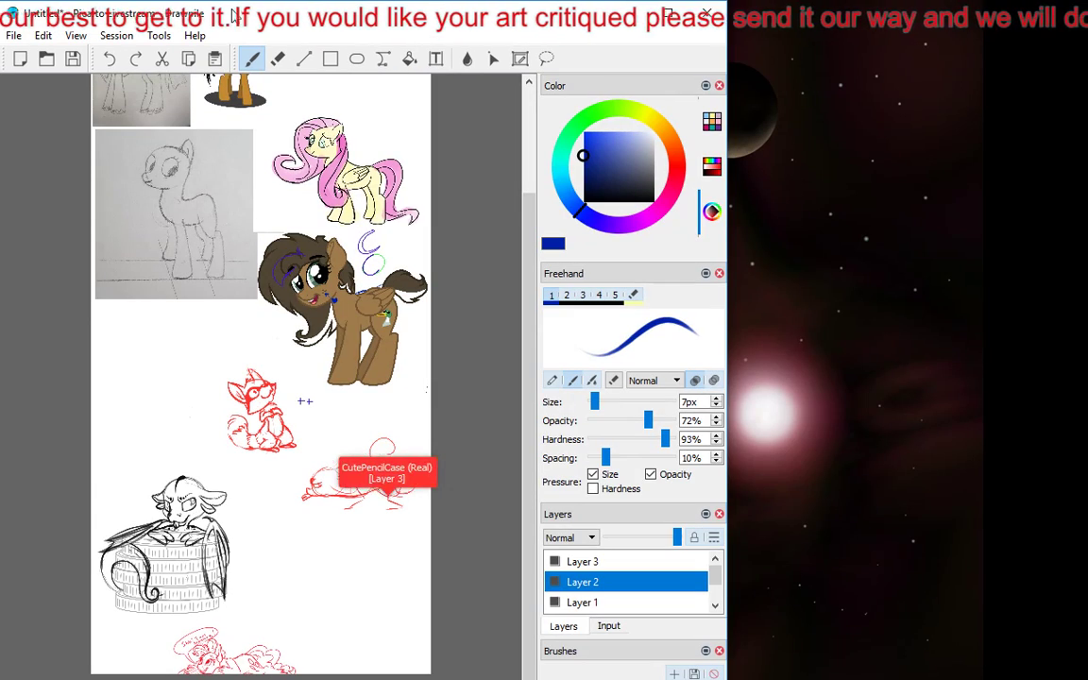
pyautogui.doubleClick(234, 14)
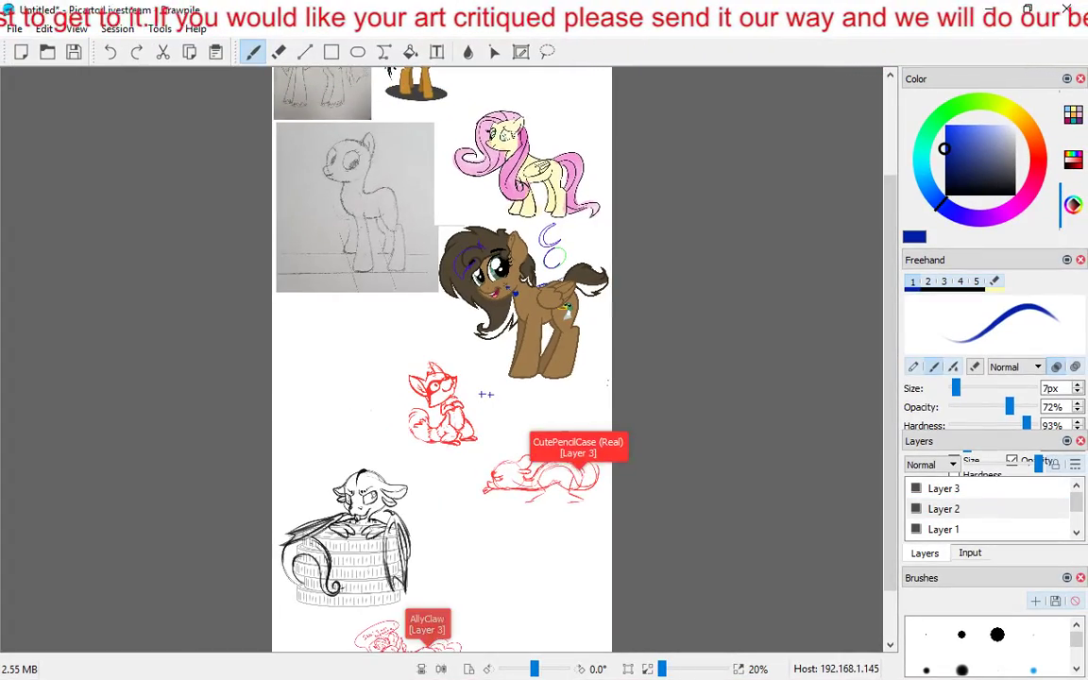
# Examine the pasted dragon sketch on its coin stack and the feedback sketches around it.
pyautogui.scroll(-1, 299, 299)
pyautogui.scroll(3, 293, 295)
pyautogui.scroll(-2, 286, 288)
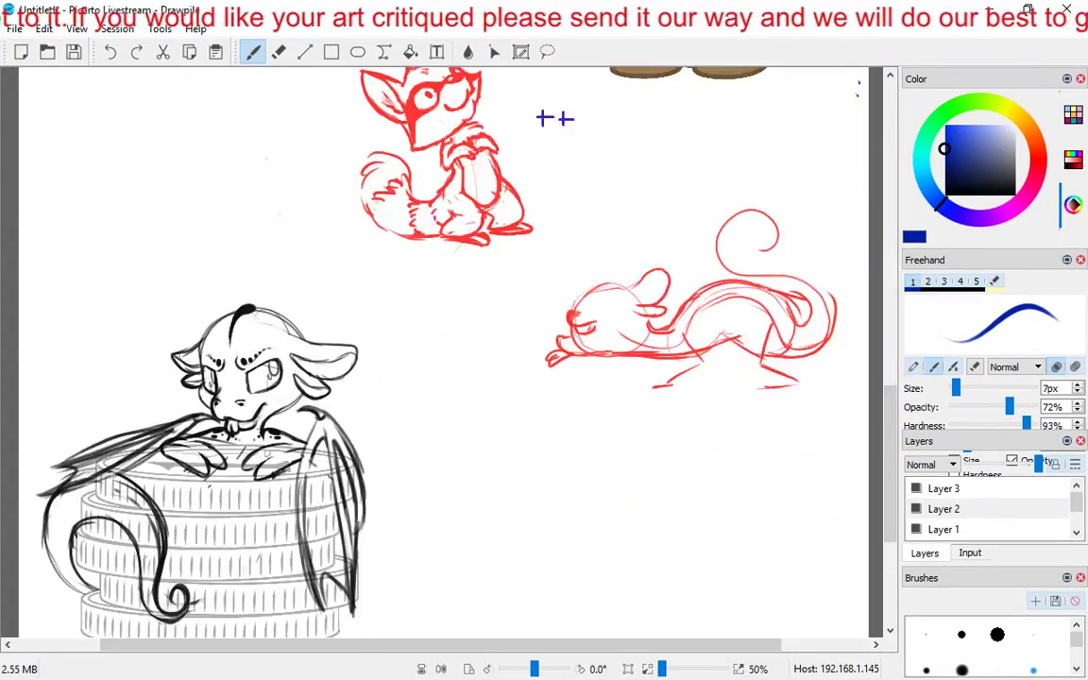
pyautogui.scroll(-2, 444, 350)
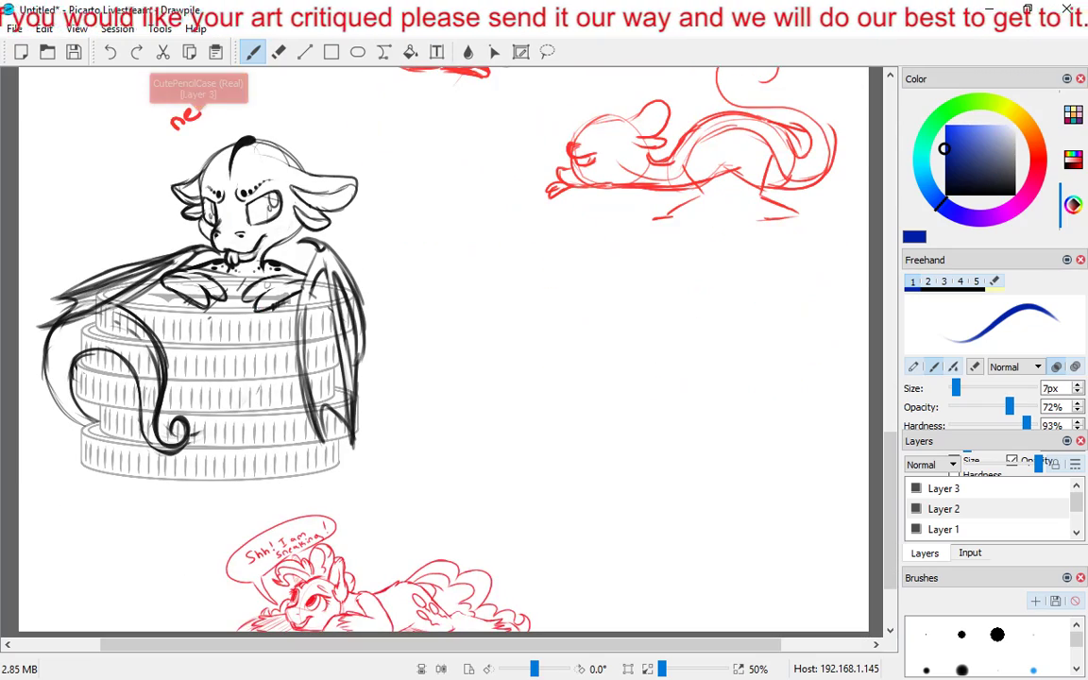
pyautogui.scroll(1, 439, 344)
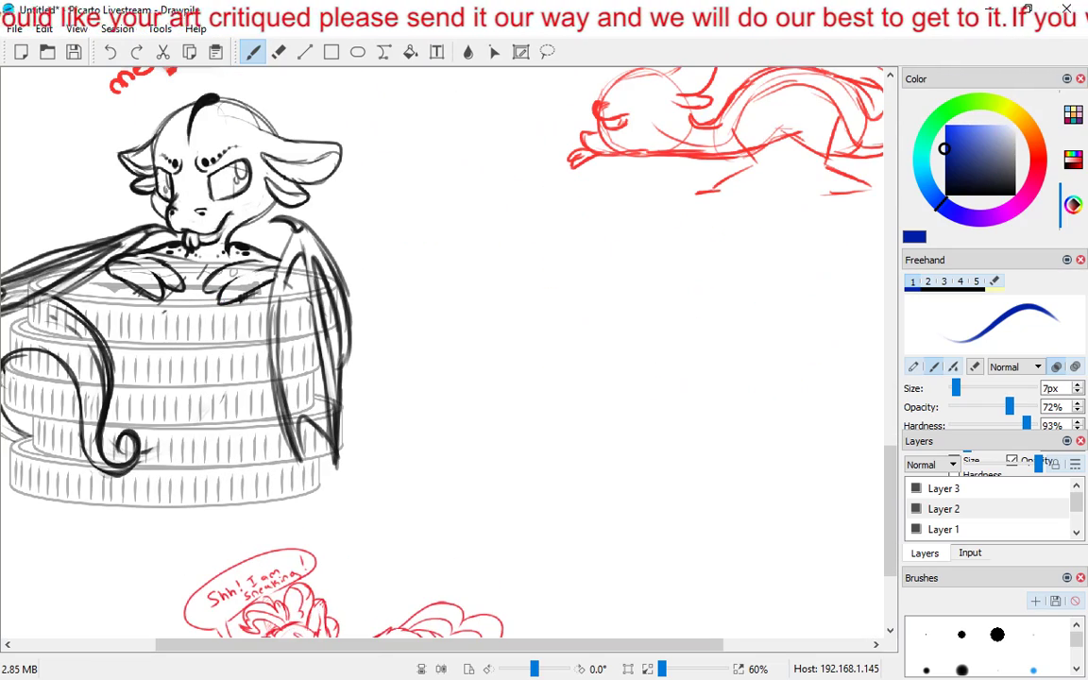
pyautogui.moveTo(223, 295); pyautogui.dragTo(441, 364)
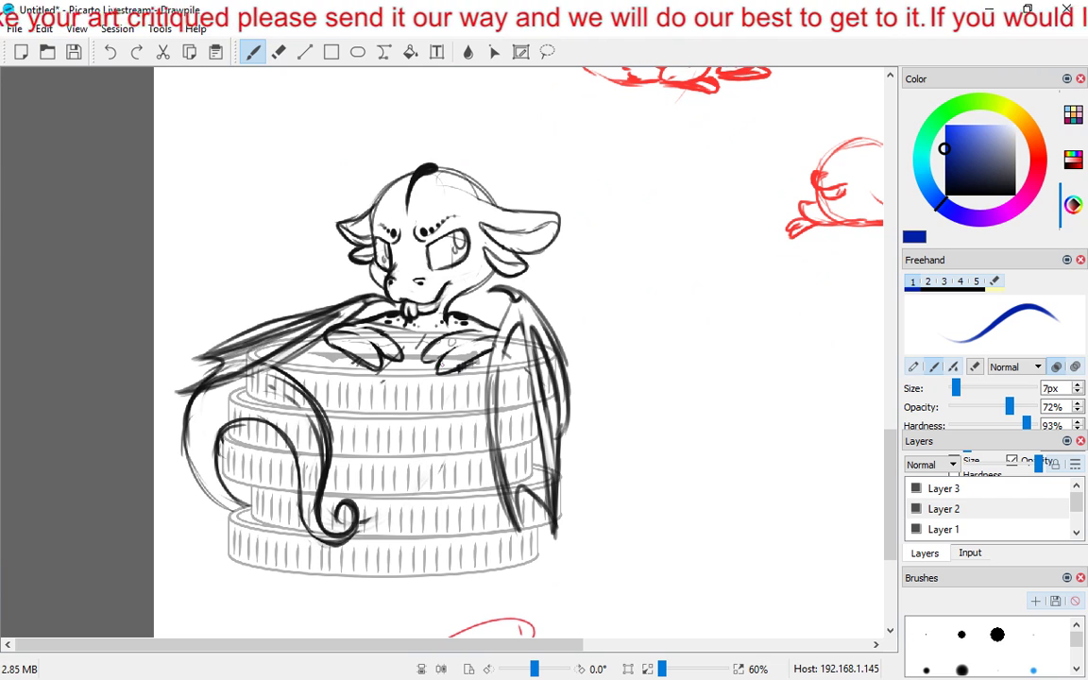
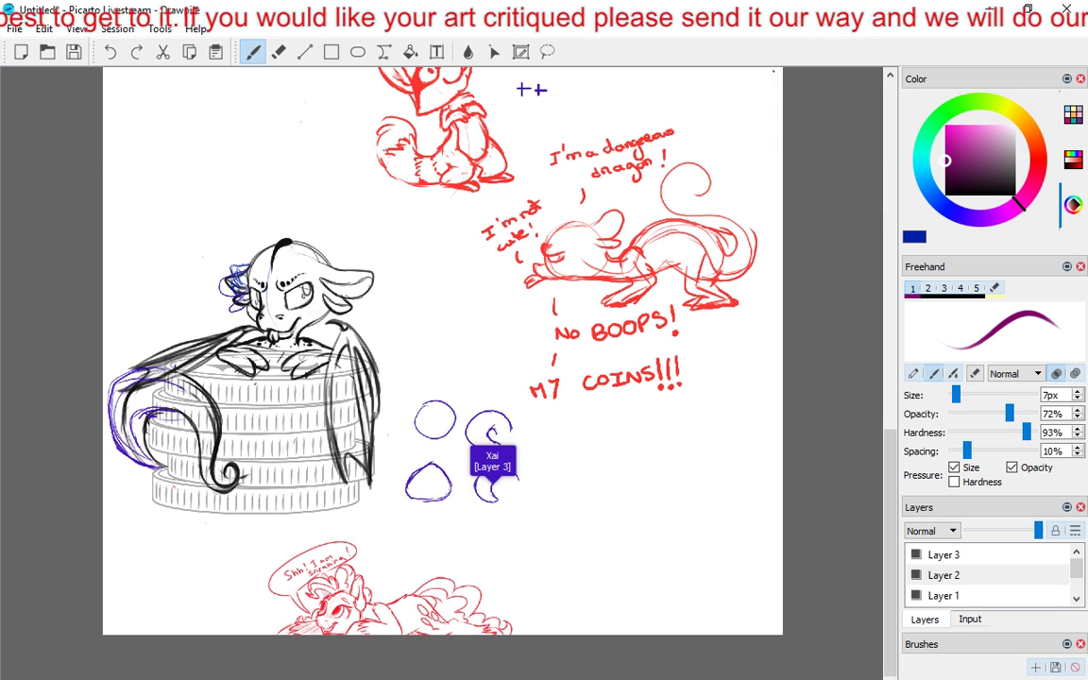
pyautogui.scroll(-1, 384, 149)
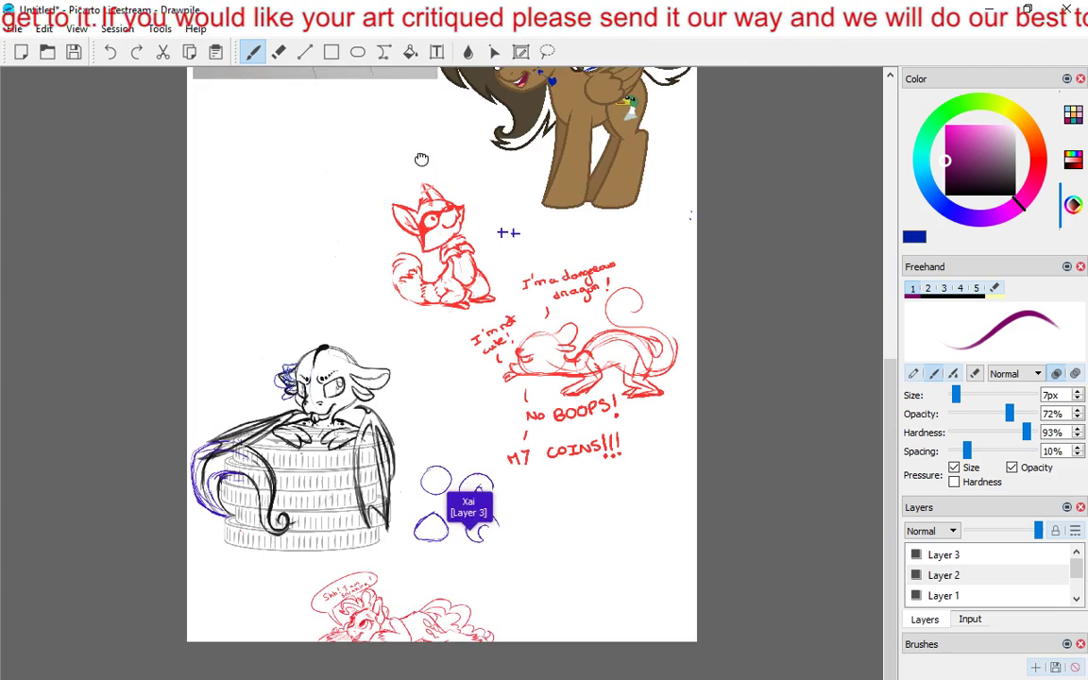
# Examine the pencil drawing of the long-maned pony and the Brass Lock reference beside it.
pyautogui.scroll(5, 421, 156)
pyautogui.scroll(3, 321, 290)
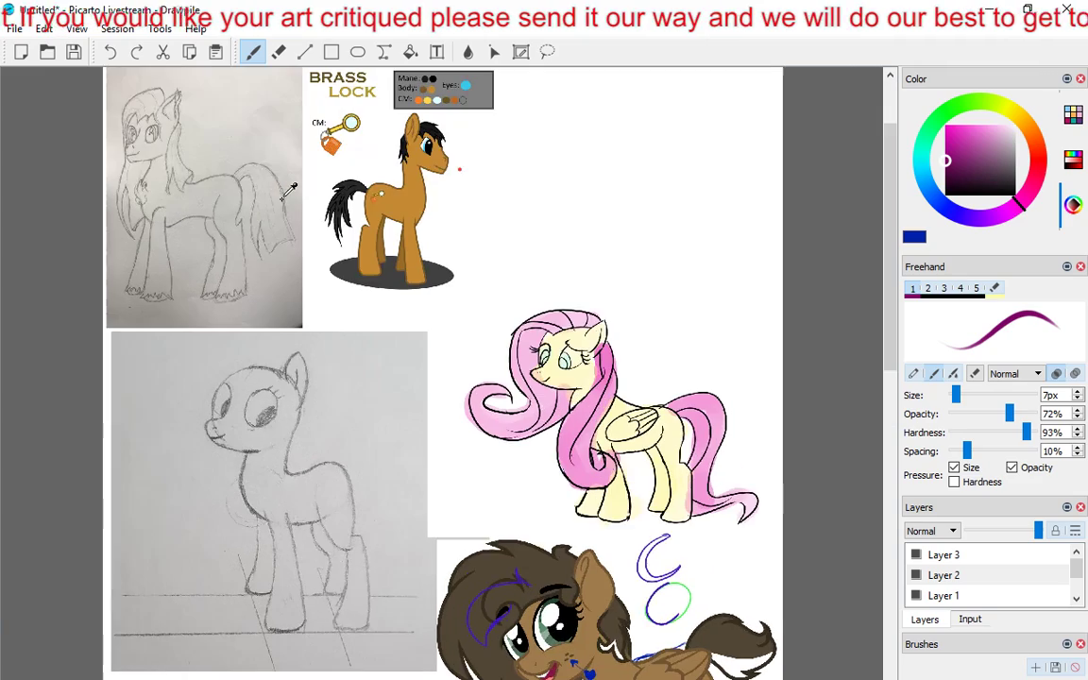
pyautogui.scroll(-3, 529, 384)
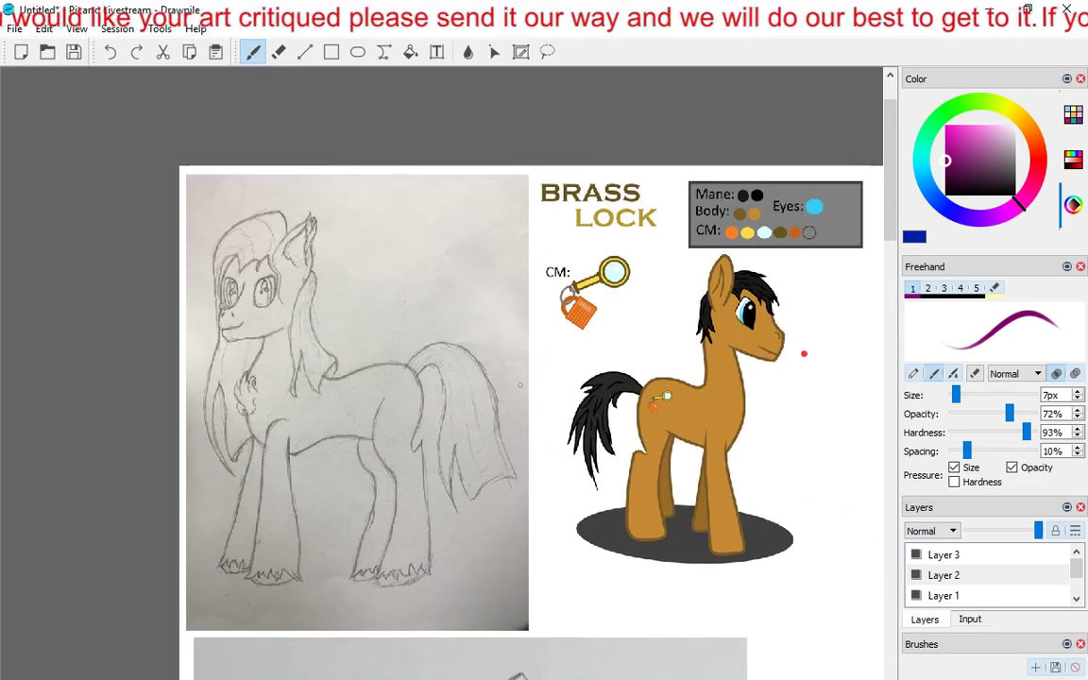
pyautogui.scroll(1, 528, 384)
pyautogui.scroll(2, 340, 362)
pyautogui.scroll(-1, 398, 344)
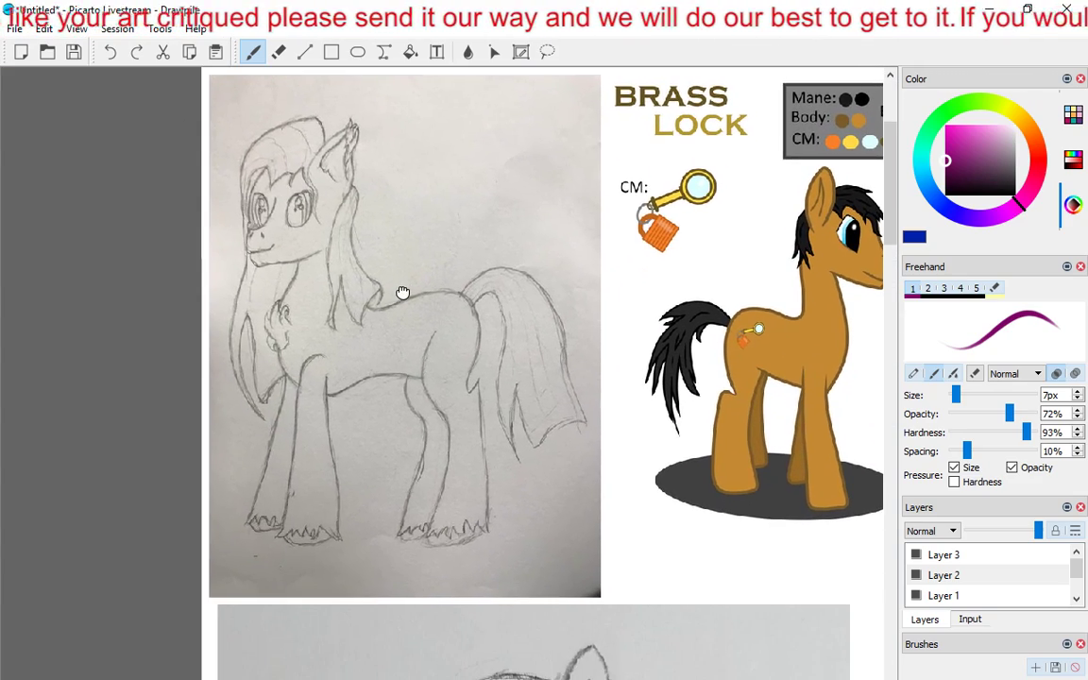
pyautogui.scroll(1, 413, 214)
pyautogui.scroll(1, 436, 264)
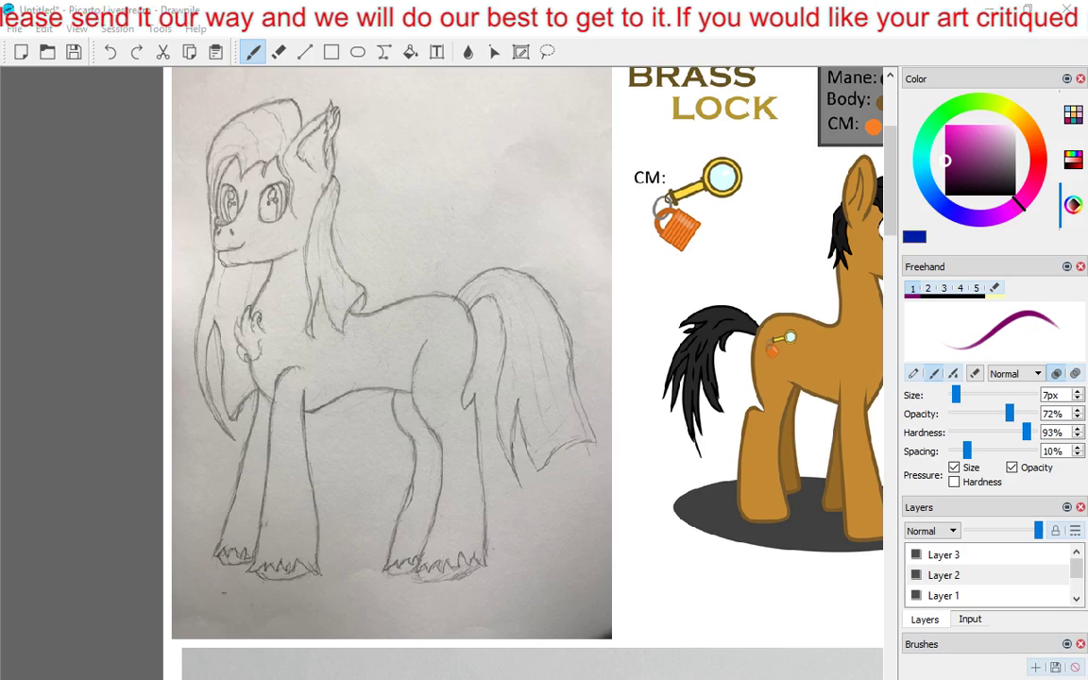
# Switch to the browser and open the MLP Drawing School subreddit's exterior guides and tutorials page.
pyautogui.moveTo(335, 0); pyautogui.dragTo(566, 14)
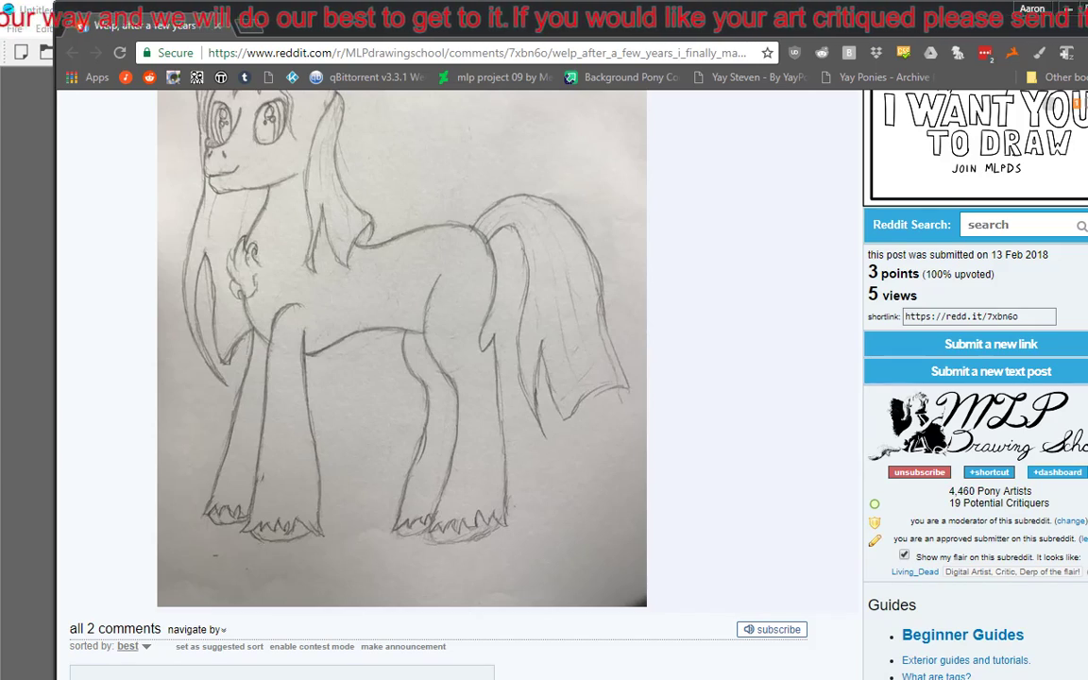
pyautogui.scroll(-3, 673, 299)
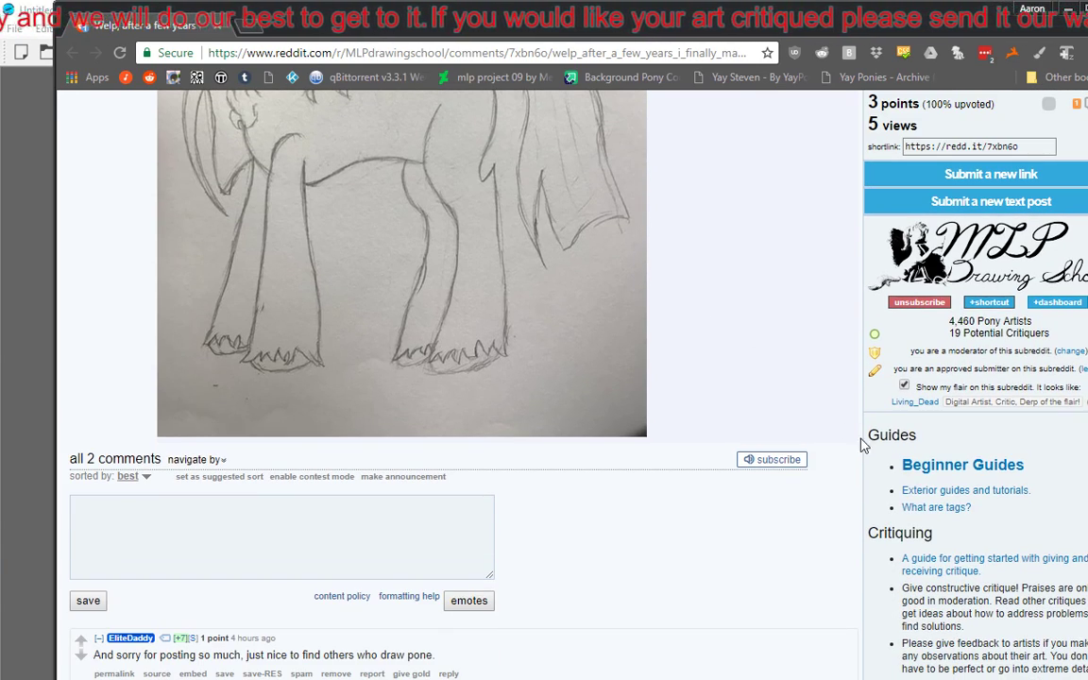
pyautogui.click(923, 491)
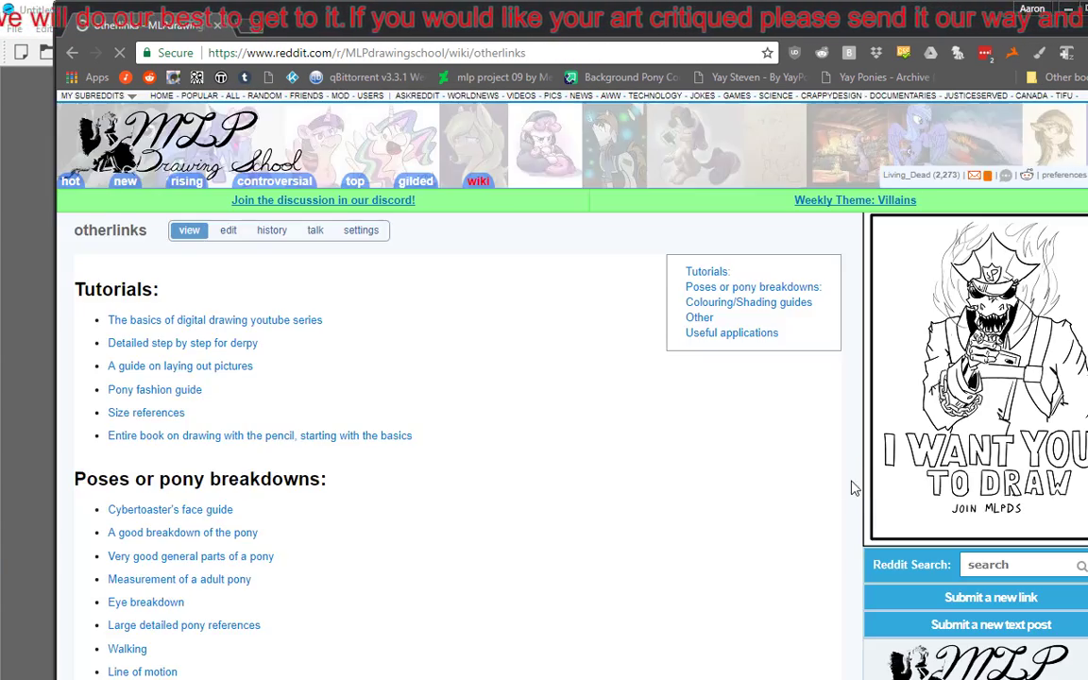
# Find the Colouring/Shading guides and bring up the Paletton colour scheme helper.
pyautogui.scroll(-5, 493, 381)
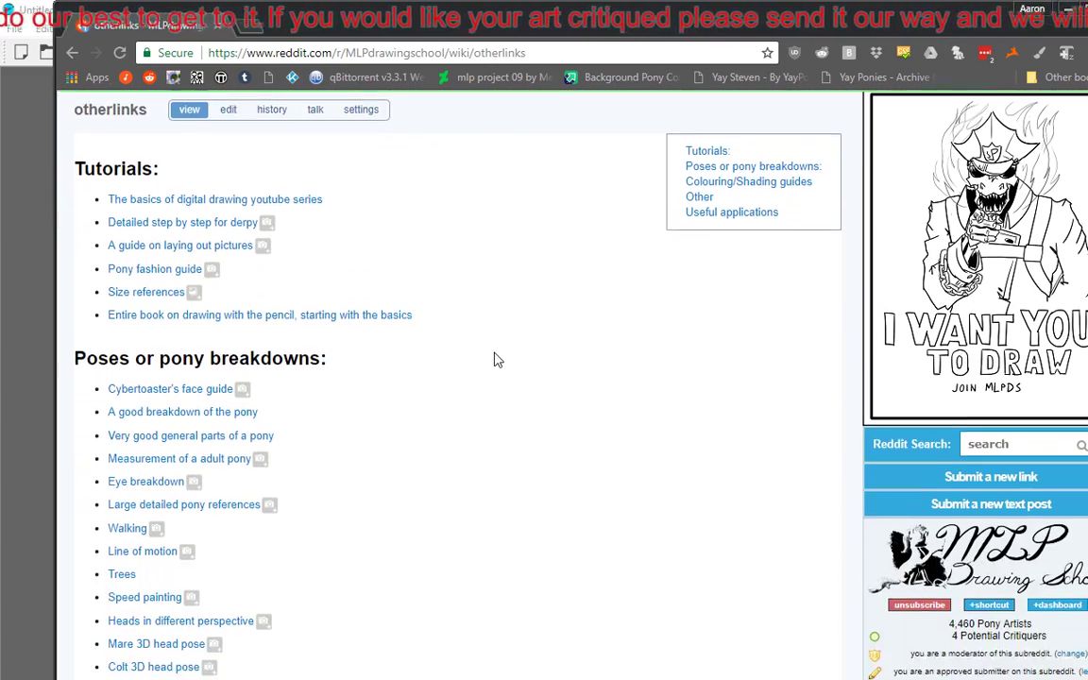
pyautogui.scroll(-5, 493, 360)
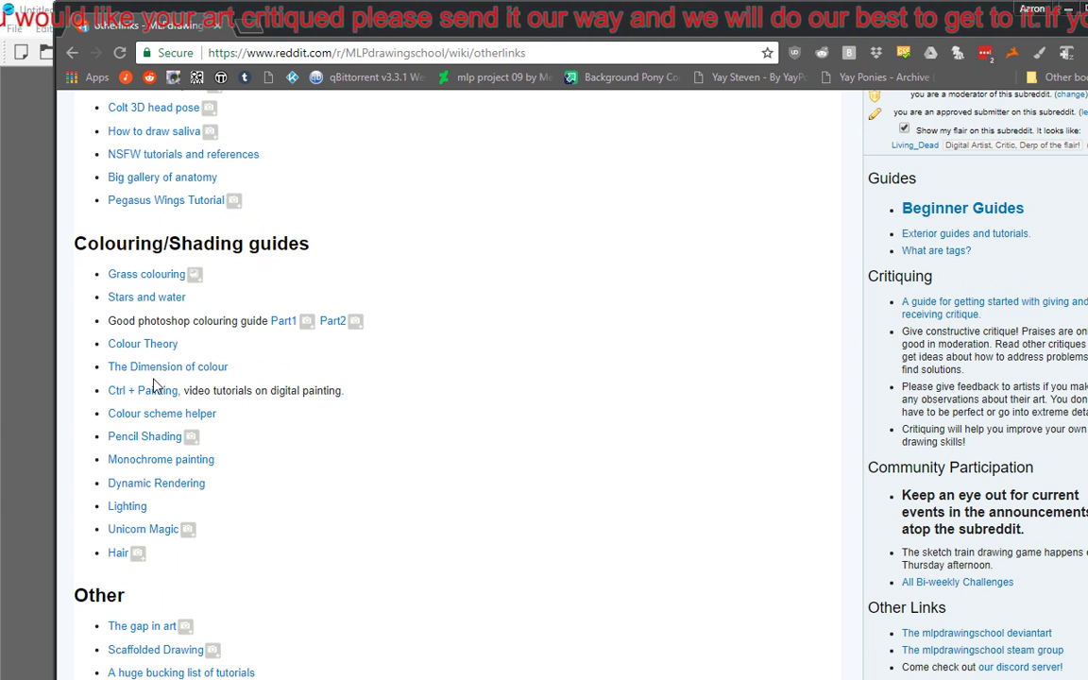
pyautogui.click(300, 27)
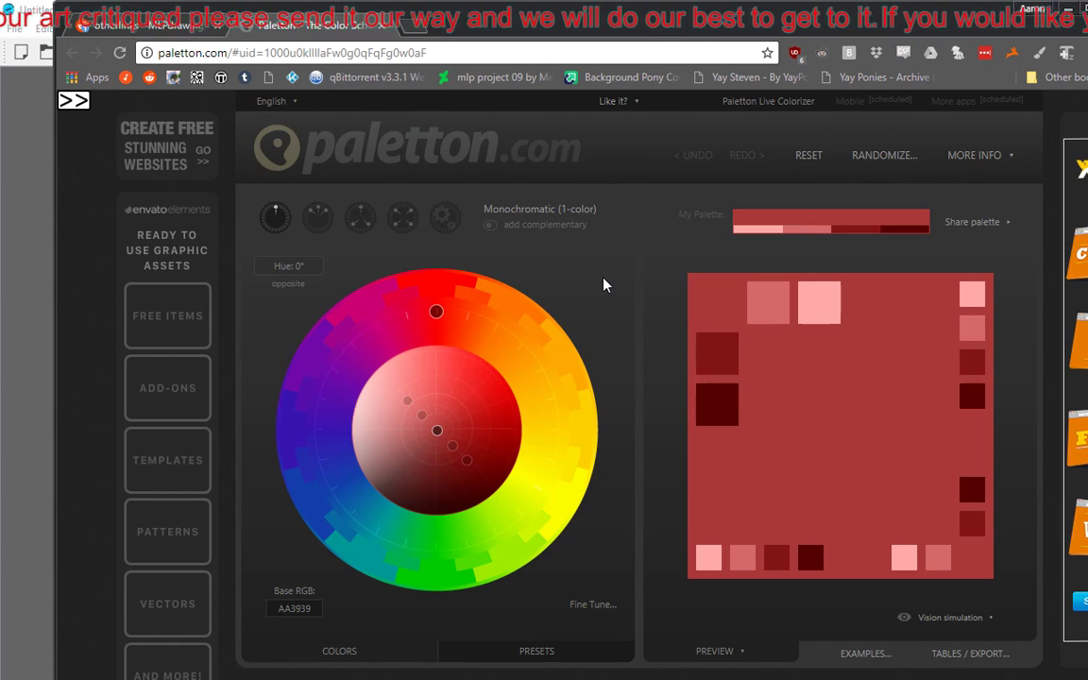
# Preview the adjacent 3-color scheme, and change it to a triad with base hue 62° and distance 59°.
pyautogui.click(318, 217)
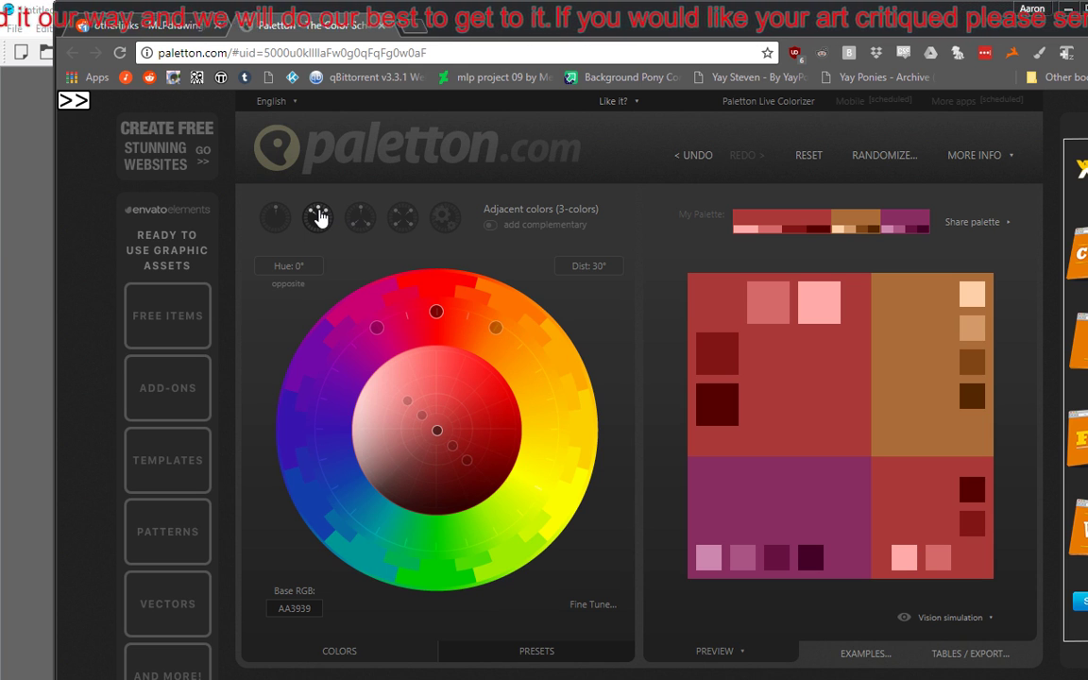
pyautogui.click(359, 219)
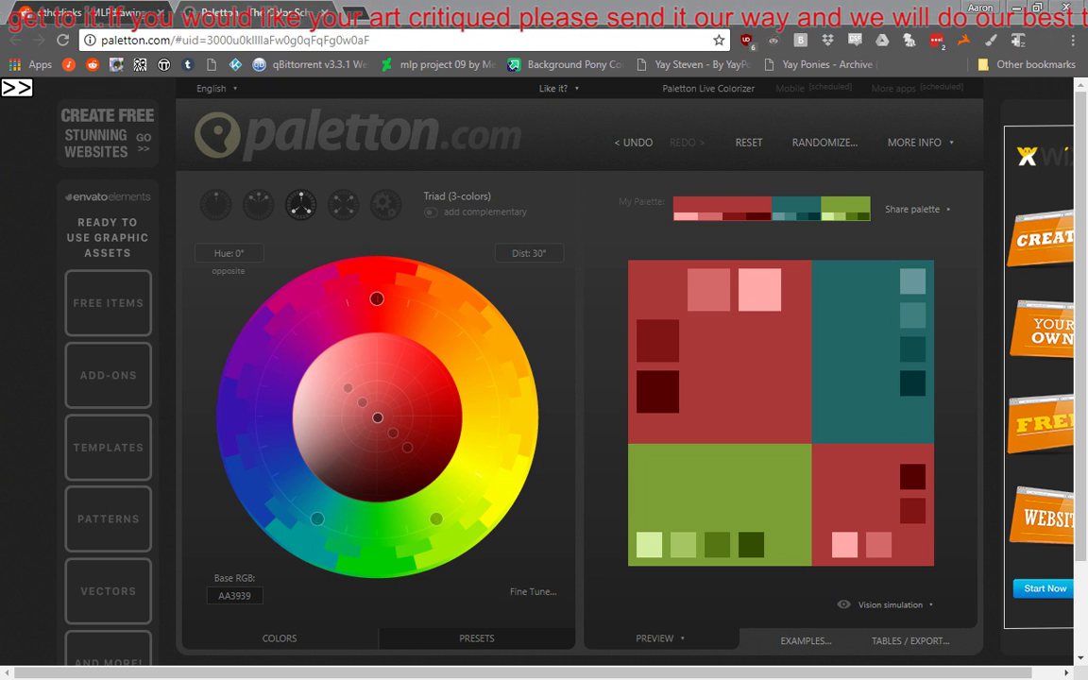
pyautogui.moveTo(376, 300); pyautogui.dragTo(453, 374)
pyautogui.moveTo(259, 414); pyautogui.dragTo(274, 358)
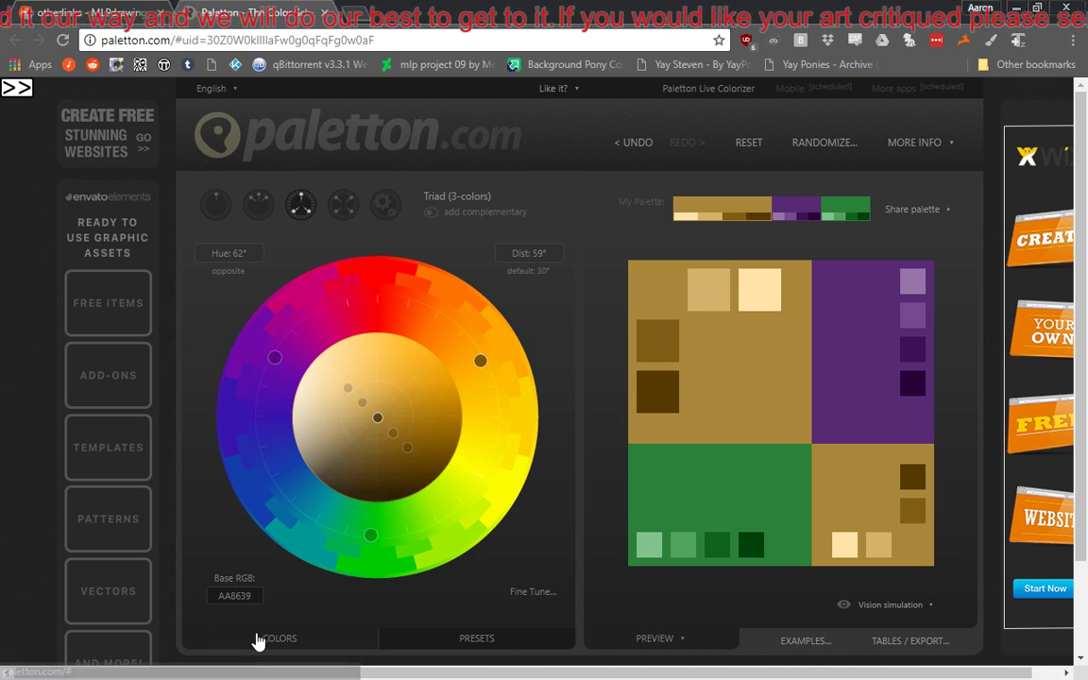
# Make the triad's shades more saturated and set its base hue to 39° and distance to 79°.
pyautogui.moveTo(378, 419); pyautogui.dragTo(438, 393)
pyautogui.moveTo(479, 361); pyautogui.dragTo(451, 332)
pyautogui.moveTo(265, 374)
pyautogui.mouseDown()
pyautogui.moveTo(275, 358)
pyautogui.moveTo(274, 371)
pyautogui.mouseUp()
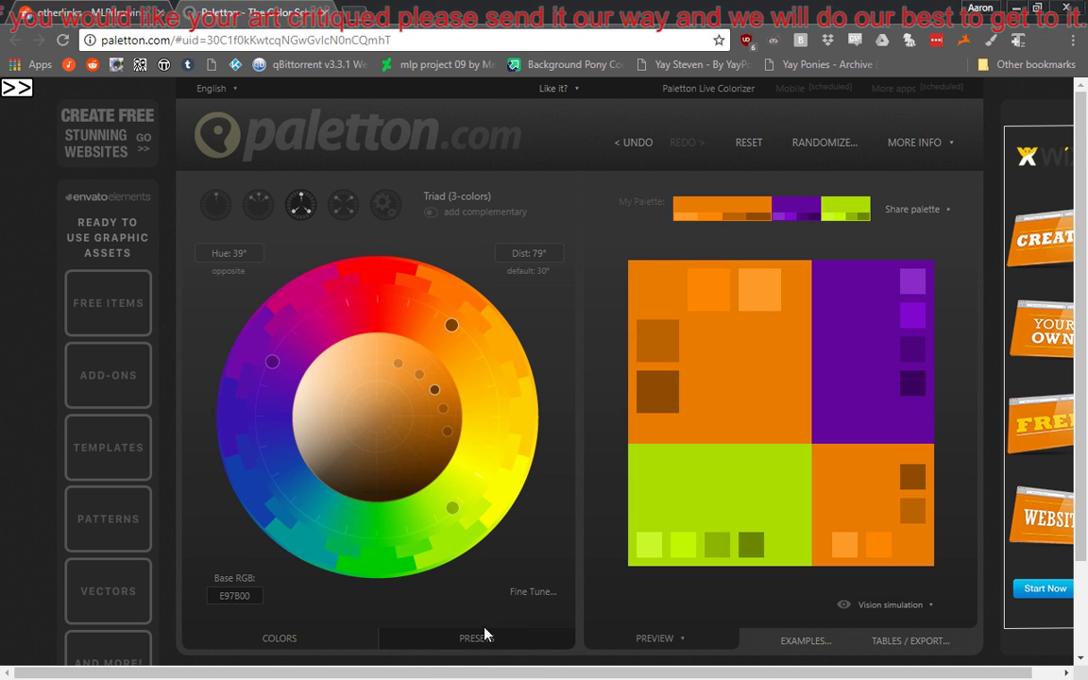
# Change the palette to adjacent colors with base hue 336° and distance 52°, and close the browser window.
pyautogui.click(257, 203)
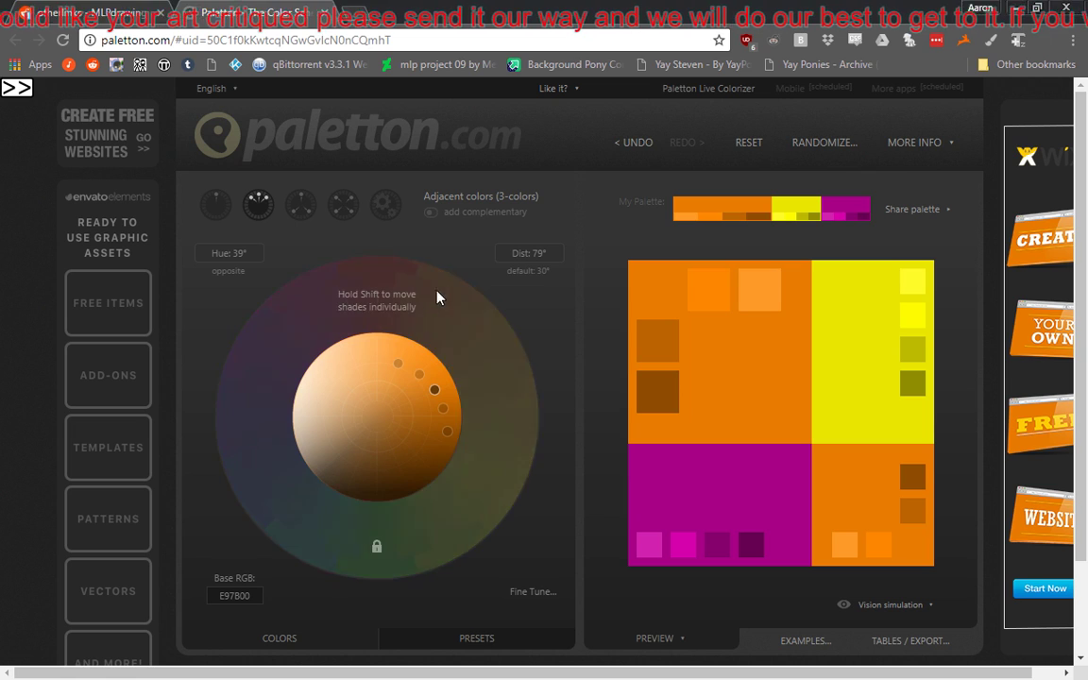
pyautogui.moveTo(493, 454); pyautogui.dragTo(332, 323)
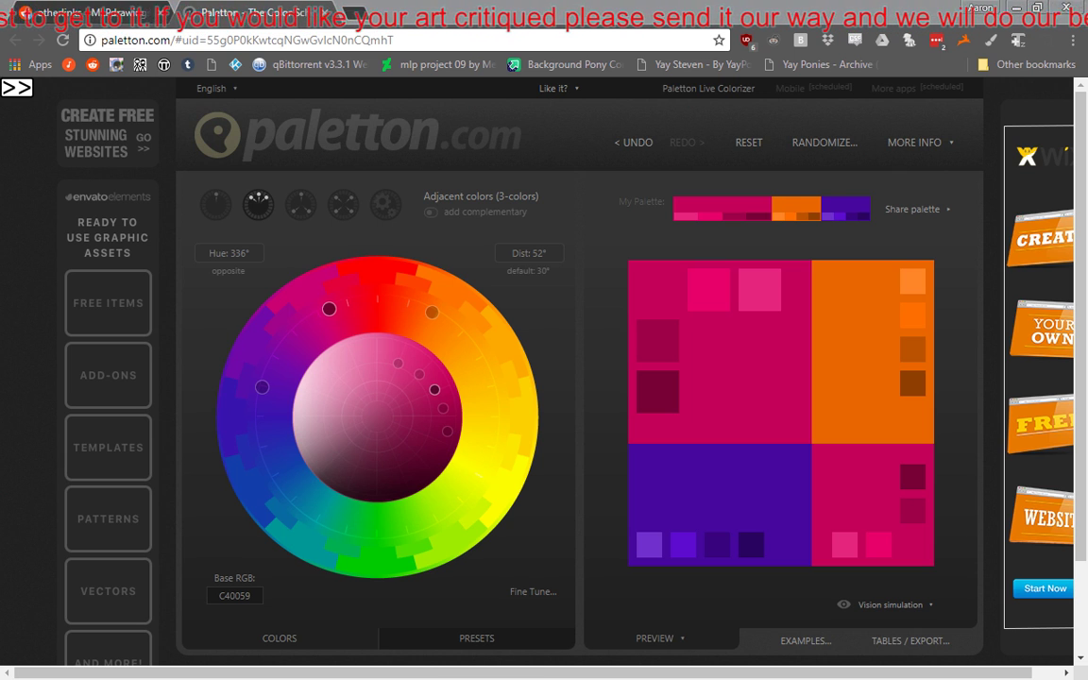
pyautogui.click(1071, 12)
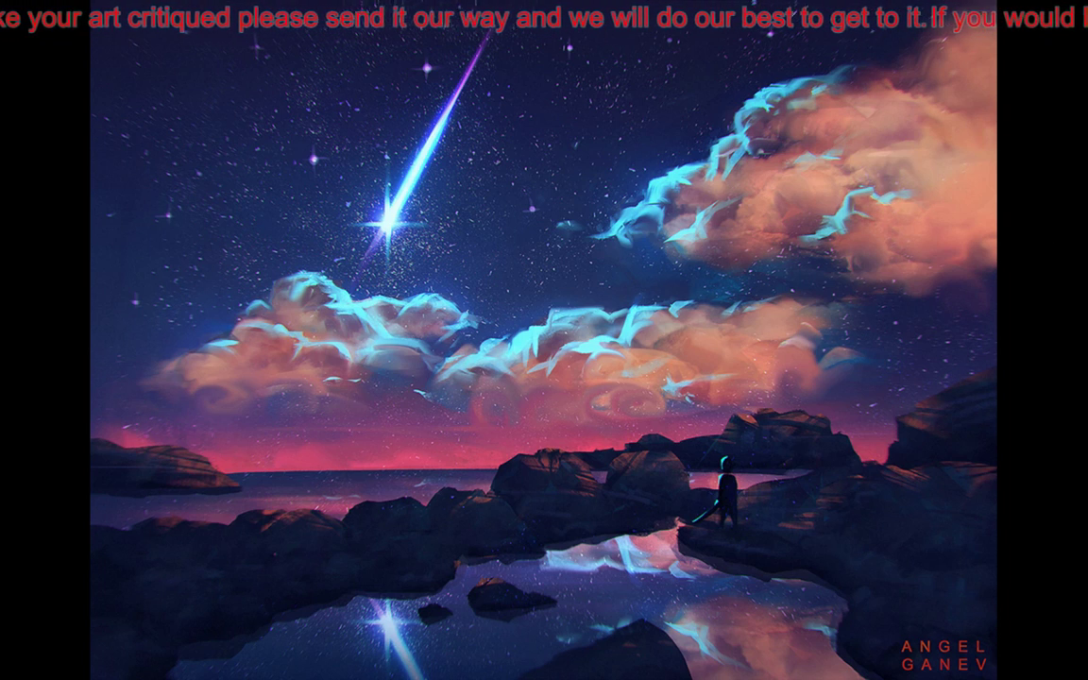
# Switch to Drawpile and outline a fuller, raised tail in purple over the pencil pony's tail.
pyautogui.hotkey('alt', 'Tab')
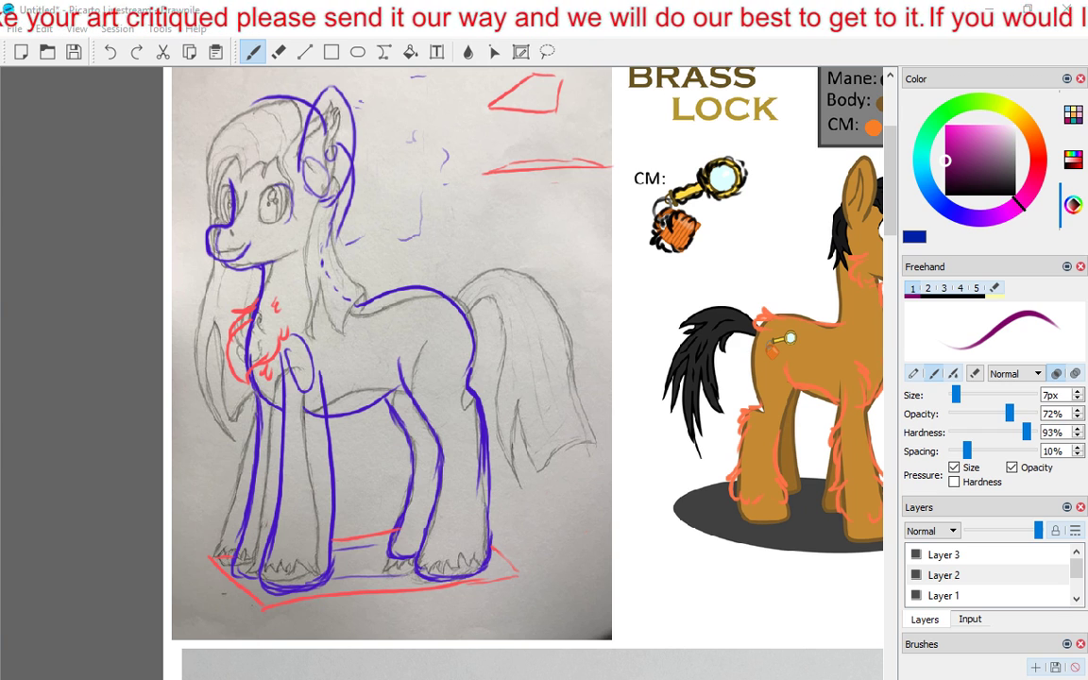
pyautogui.moveTo(428, 287)
pyautogui.mouseDown()
pyautogui.moveTo(540, 280)
pyautogui.moveTo(605, 447)
pyautogui.mouseUp()
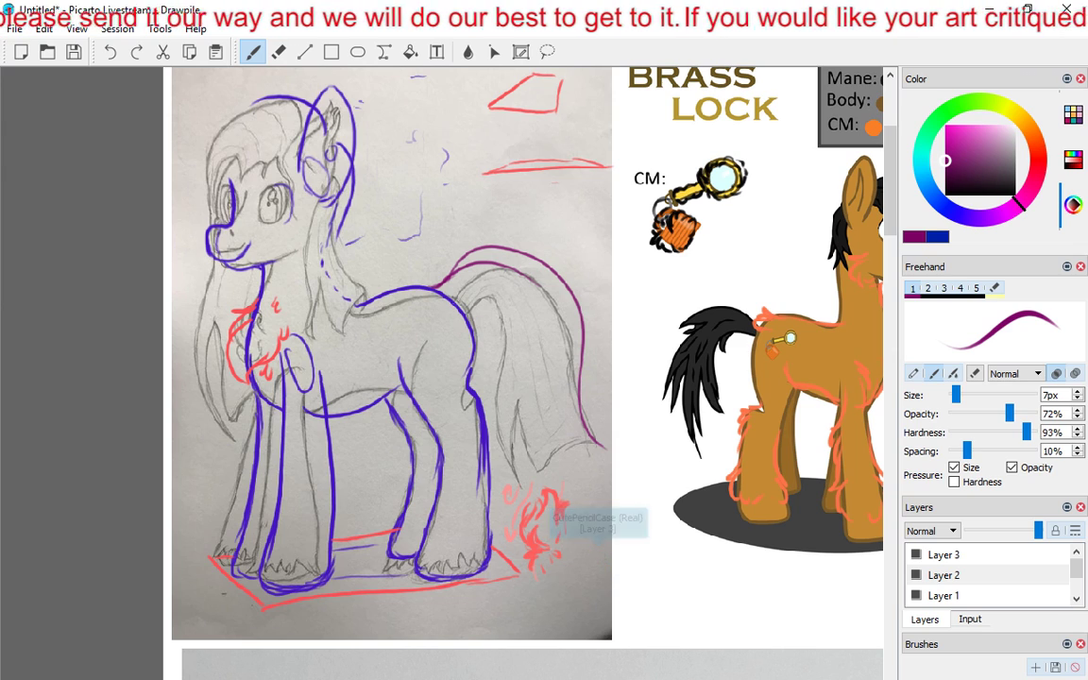
pyautogui.moveTo(451, 297); pyautogui.dragTo(503, 389)
pyautogui.moveTo(494, 308)
pyautogui.mouseDown()
pyautogui.moveTo(501, 398)
pyautogui.moveTo(575, 460)
pyautogui.moveTo(583, 393)
pyautogui.moveTo(586, 435)
pyautogui.moveTo(535, 470)
pyautogui.mouseUp()
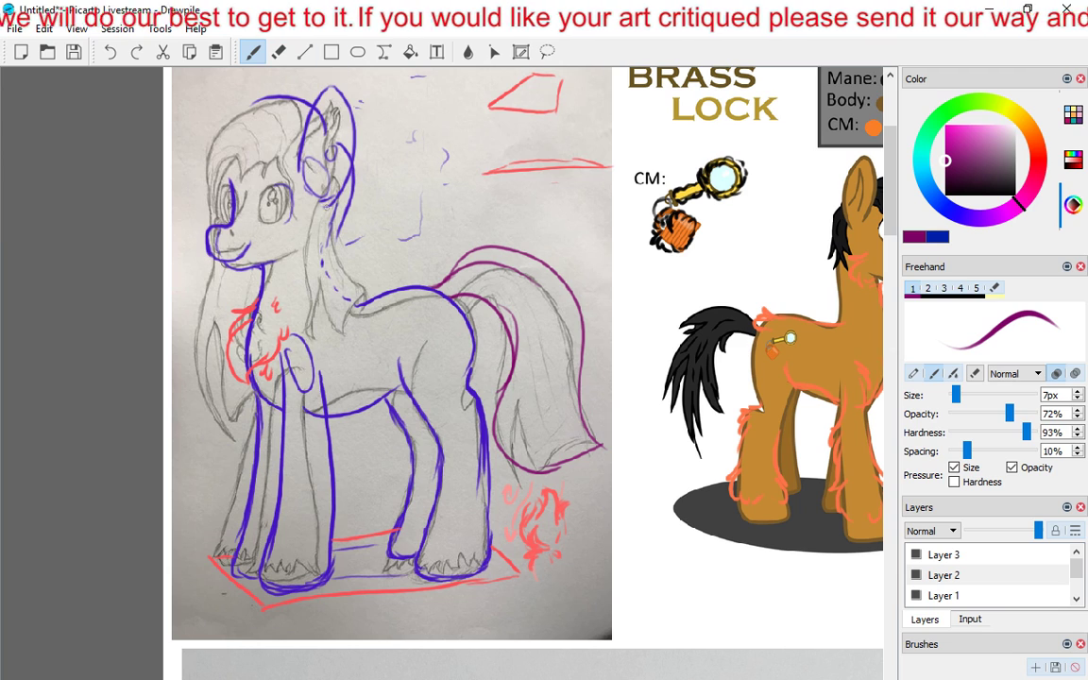
# Draw purple guide lines from behind the pencil pony's ear down the neck and along the back into the tail.
pyautogui.moveTo(324, 232); pyautogui.dragTo(321, 267)
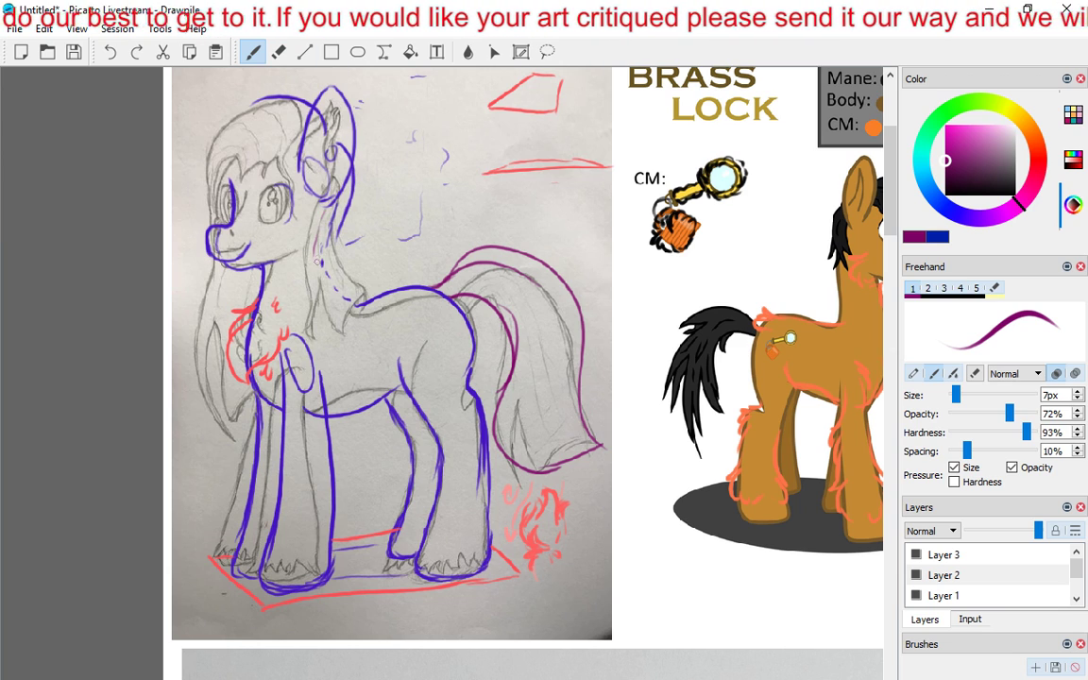
pyautogui.moveTo(328, 213)
pyautogui.mouseDown()
pyautogui.moveTo(319, 281)
pyautogui.moveTo(357, 322)
pyautogui.moveTo(430, 308)
pyautogui.moveTo(382, 323)
pyautogui.mouseUp()
pyautogui.moveTo(329, 208); pyautogui.dragTo(320, 281)
pyautogui.moveTo(319, 231)
pyautogui.mouseDown()
pyautogui.moveTo(338, 307)
pyautogui.moveTo(371, 322)
pyautogui.mouseUp()
pyautogui.moveTo(439, 299)
pyautogui.mouseDown()
pyautogui.moveTo(385, 317)
pyautogui.moveTo(423, 308)
pyautogui.mouseUp()
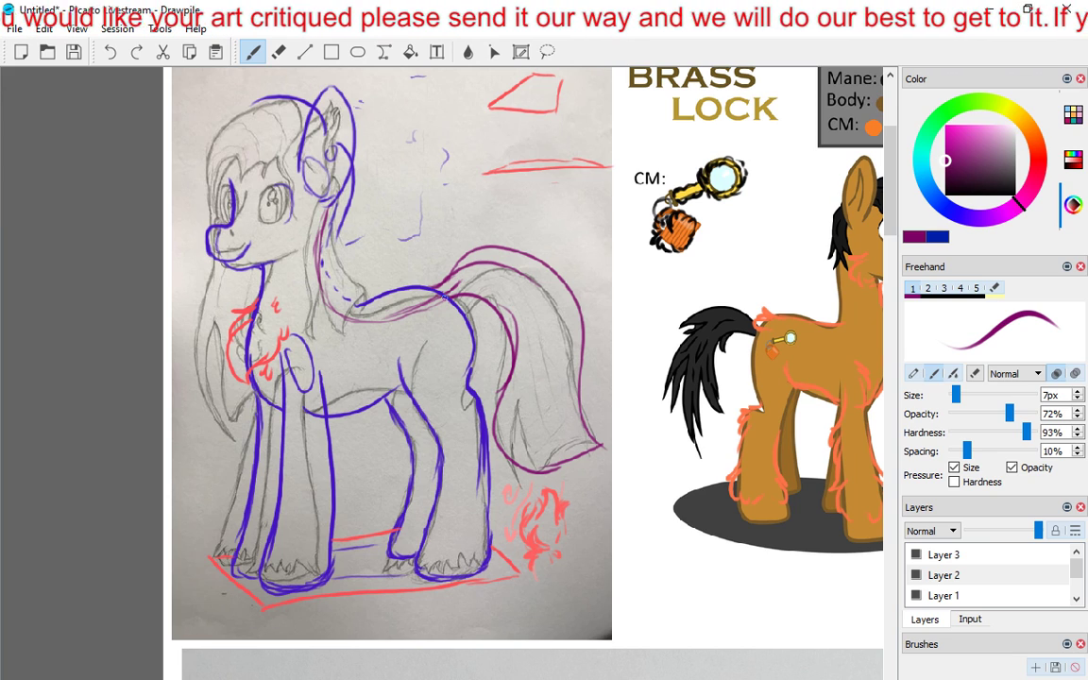
pyautogui.moveTo(328, 204)
pyautogui.mouseDown()
pyautogui.moveTo(318, 268)
pyautogui.moveTo(386, 326)
pyautogui.moveTo(404, 322)
pyautogui.mouseUp()
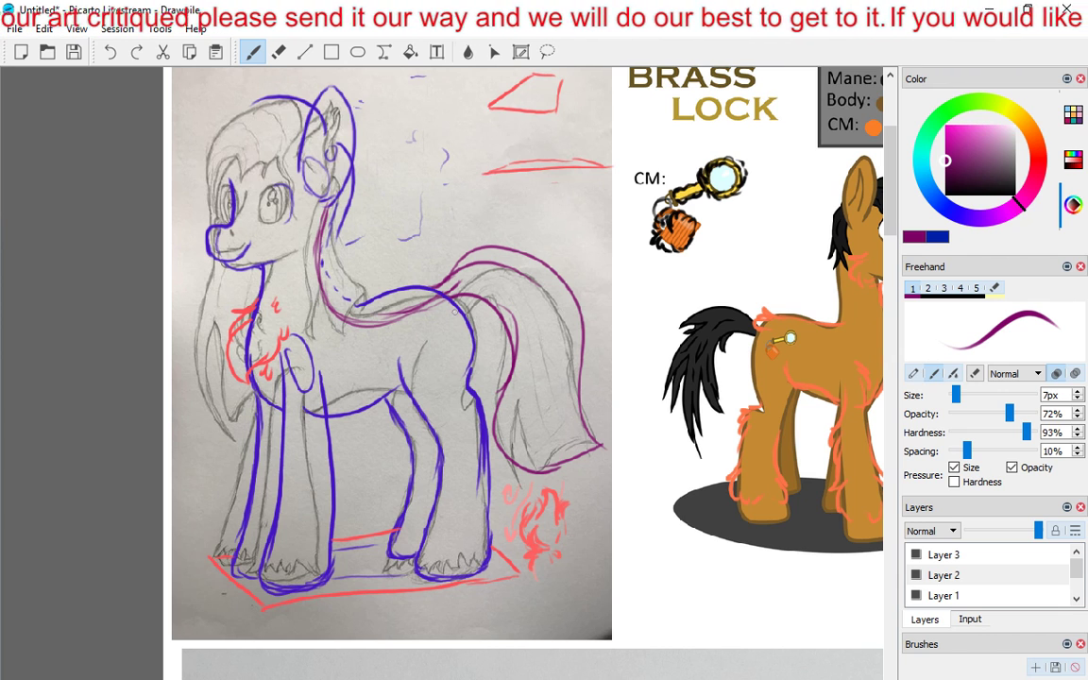
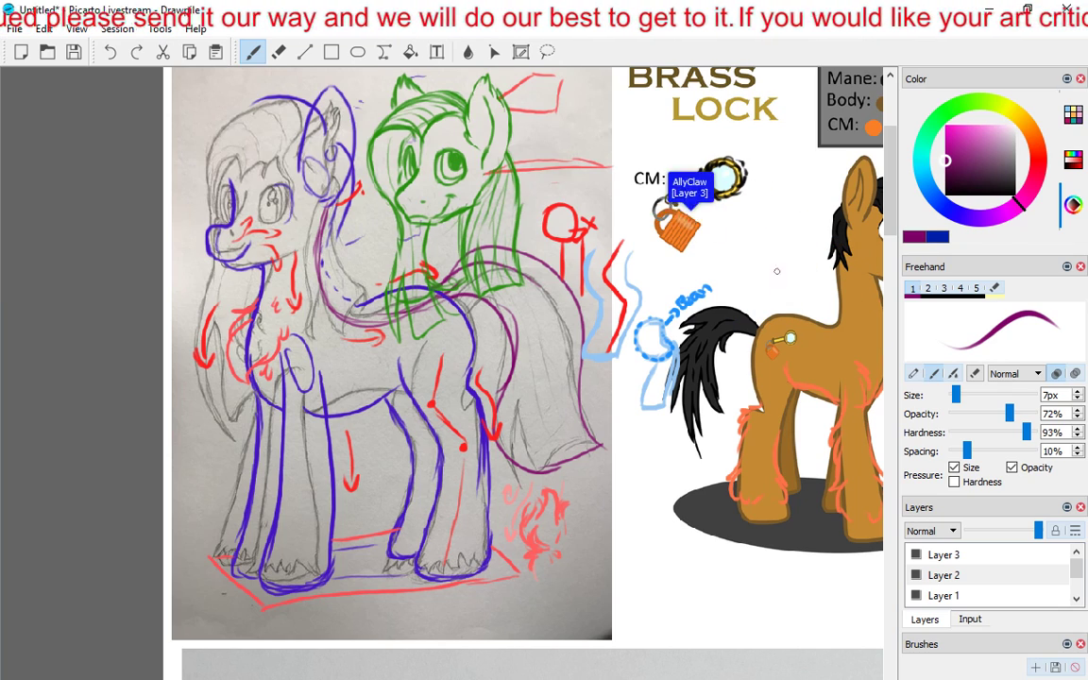
# Add purple correction strokes with the Freehand brush above the Brass Lock pony's forelock and at its throat below the jaw.
pyautogui.moveTo(789, 269); pyautogui.dragTo(444, 300)
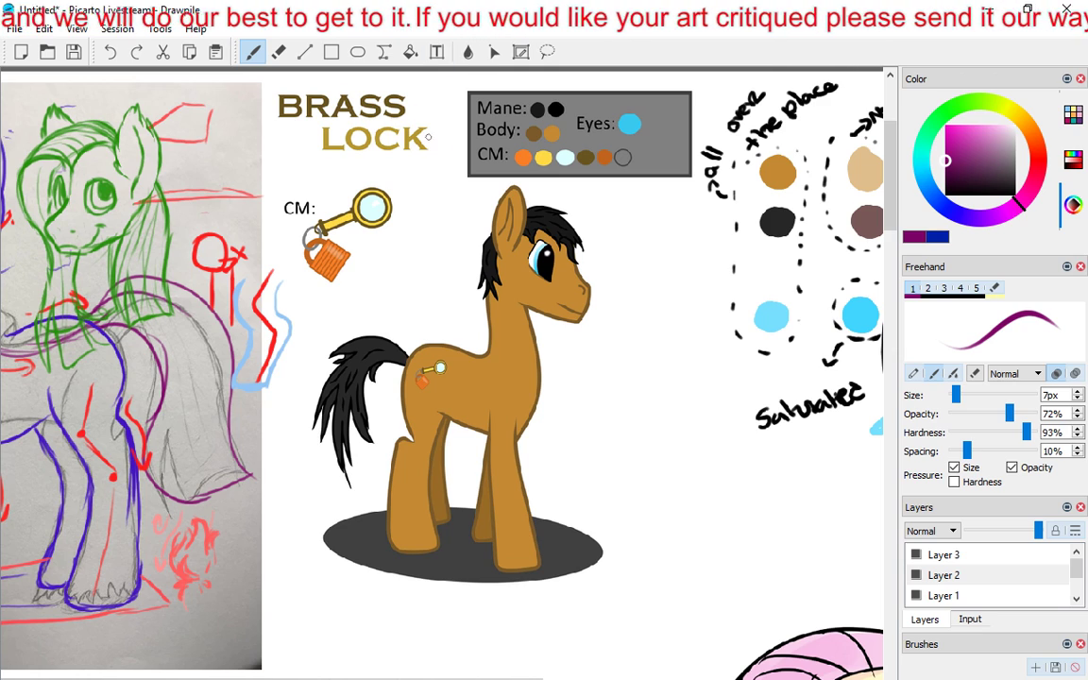
pyautogui.scroll(1, 514, 294)
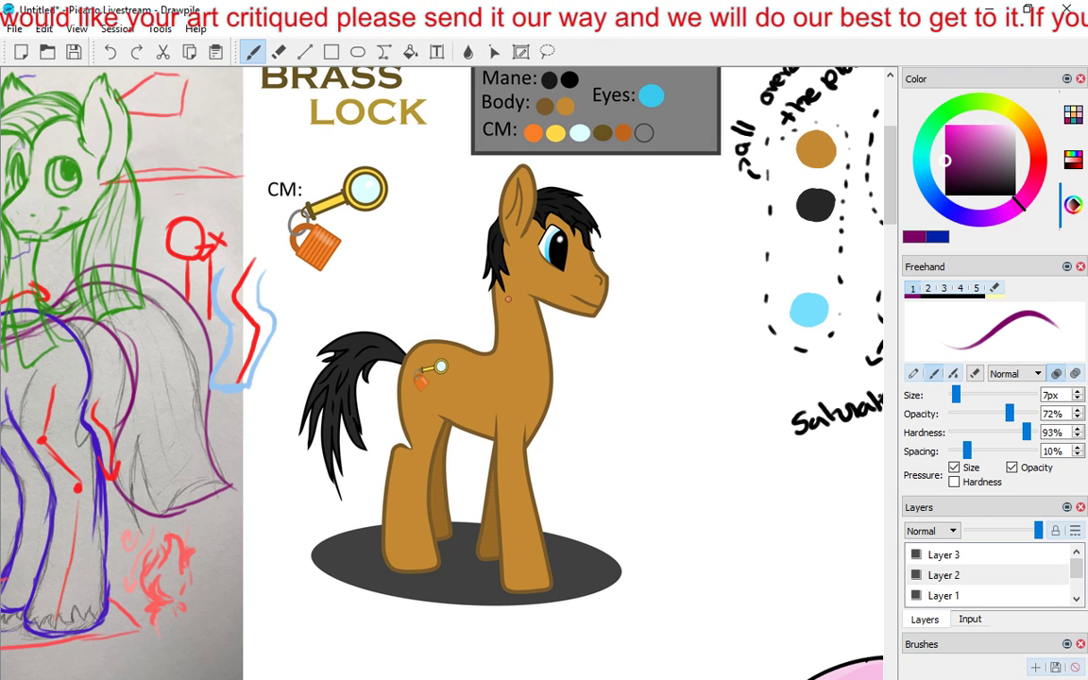
pyautogui.press('a')
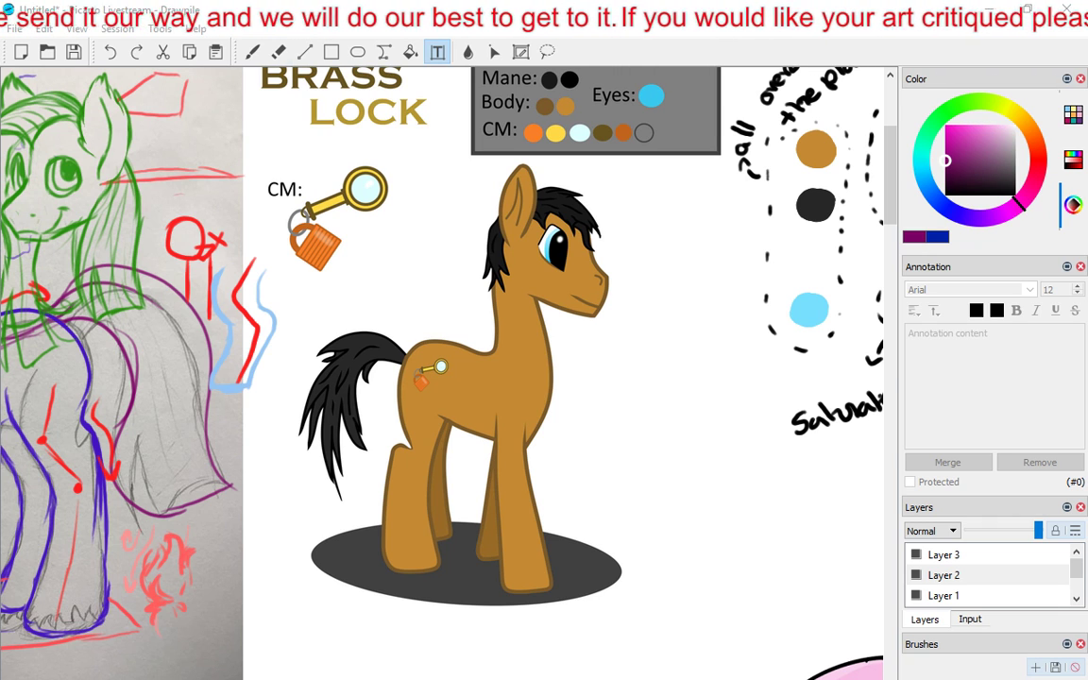
pyautogui.click(252, 53)
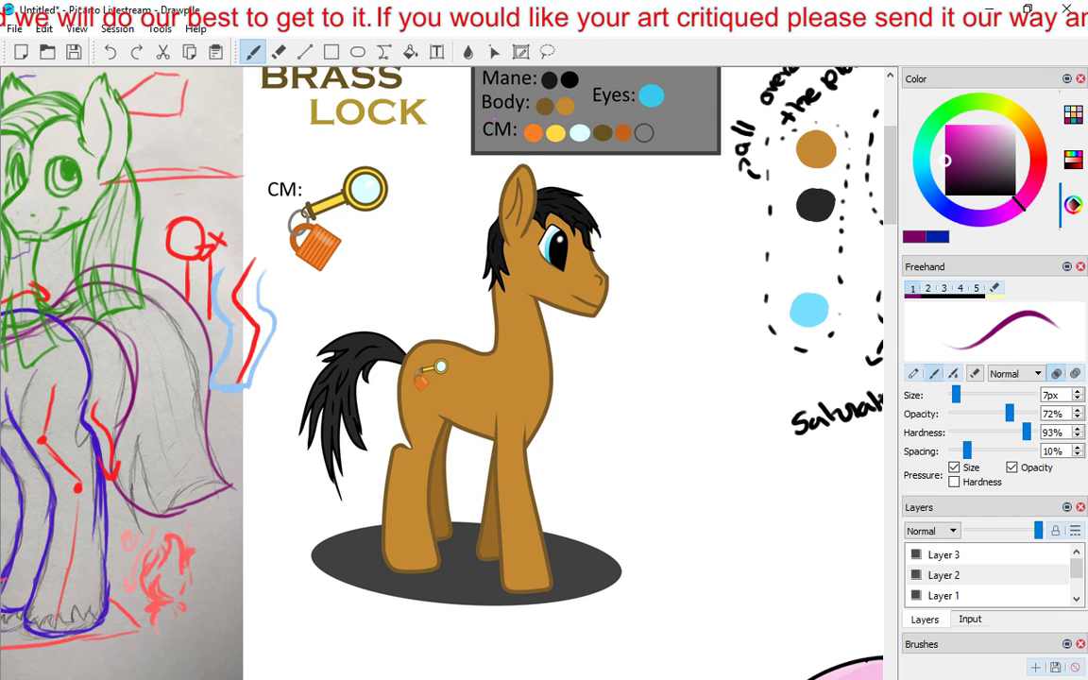
pyautogui.moveTo(537, 170); pyautogui.dragTo(539, 186)
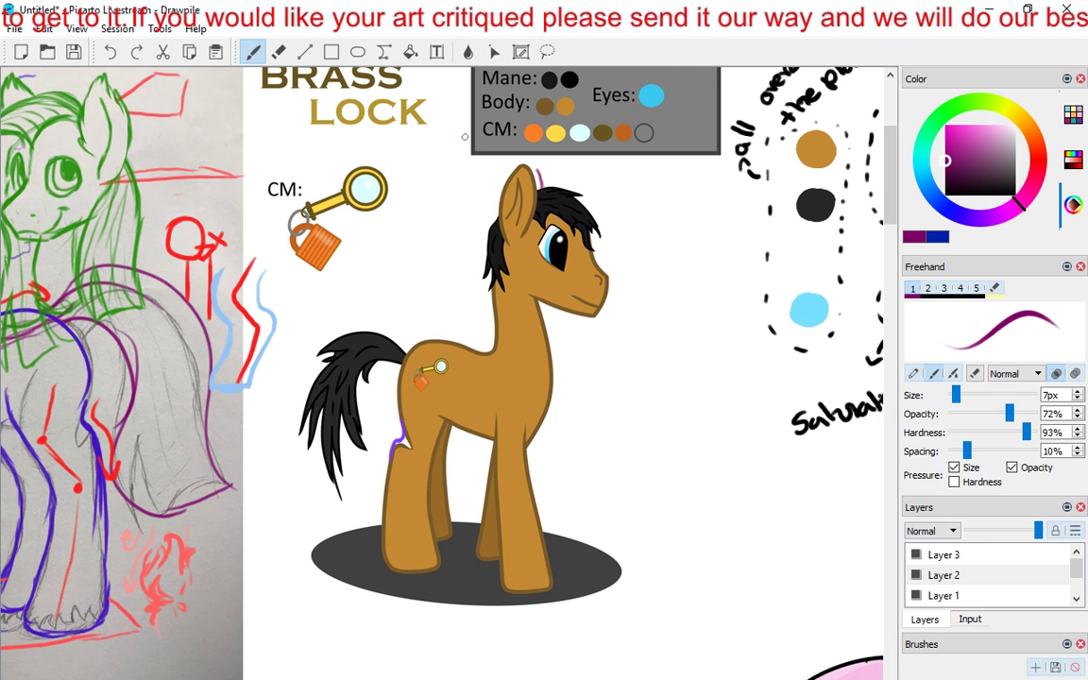
pyautogui.moveTo(535, 172); pyautogui.dragTo(543, 188)
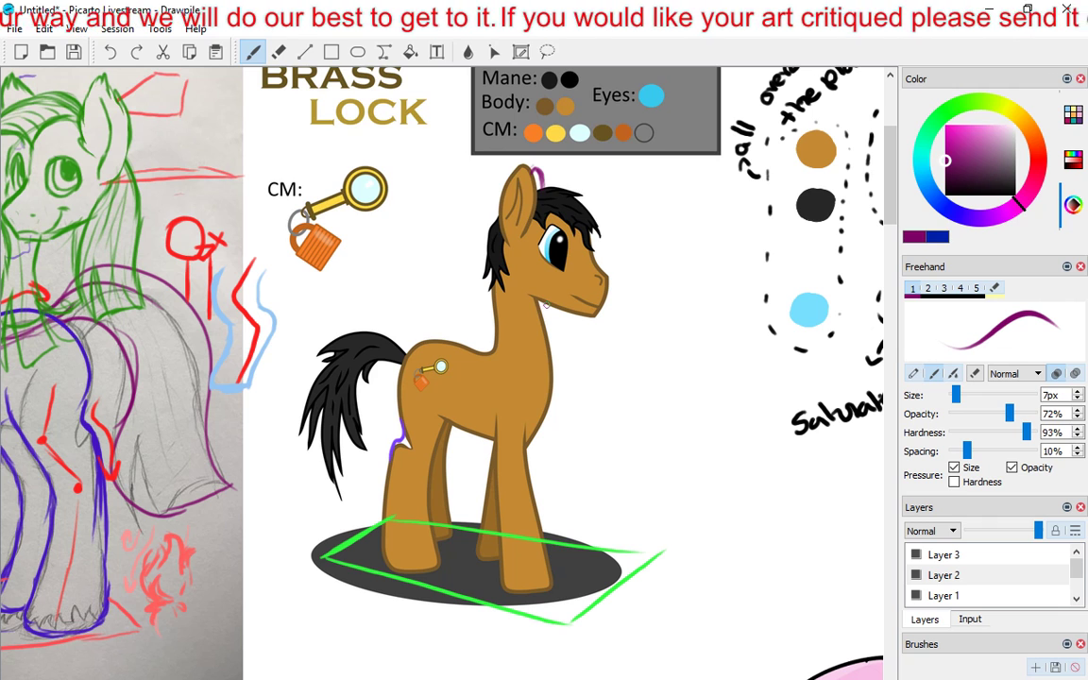
pyautogui.moveTo(543, 302); pyautogui.dragTo(549, 338)
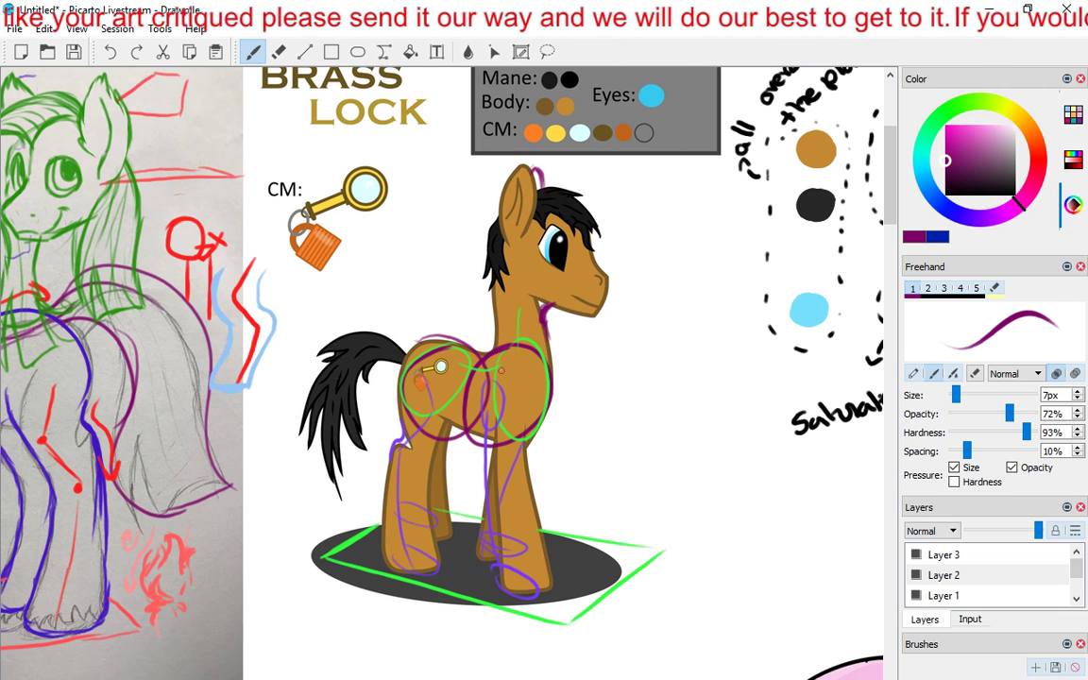
# Undo the purple circles over the Brass Lock pony's torso and outline its muzzle and jaw in purple.
pyautogui.click(110, 57)
pyautogui.click(115, 60)
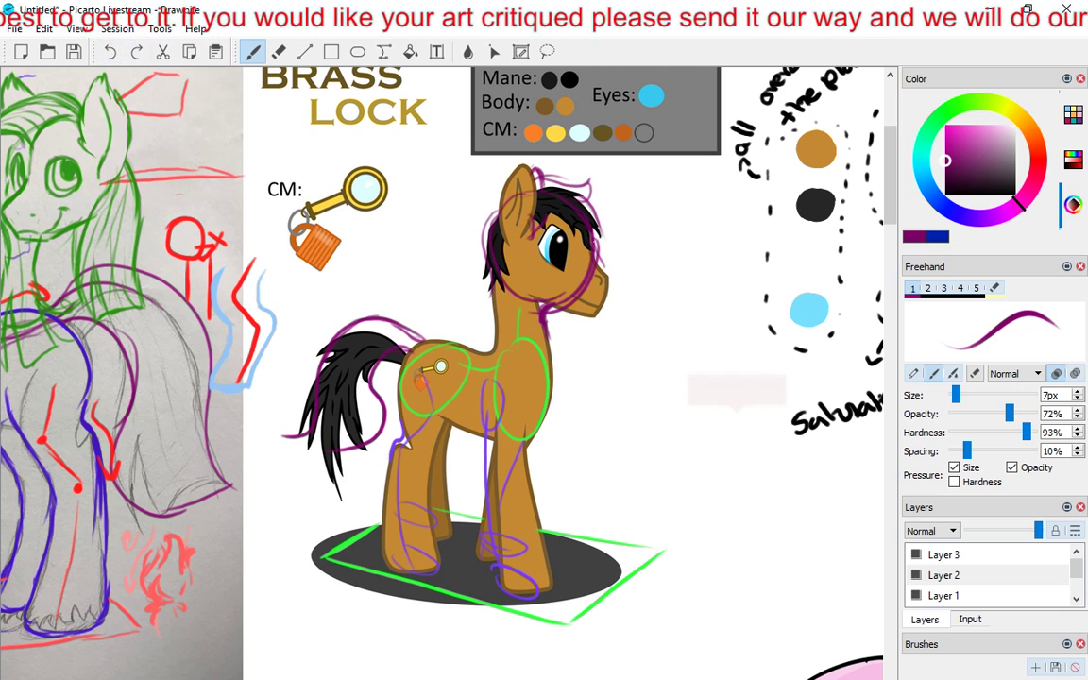
pyautogui.moveTo(600, 243)
pyautogui.mouseDown()
pyautogui.moveTo(605, 302)
pyautogui.moveTo(574, 310)
pyautogui.mouseUp()
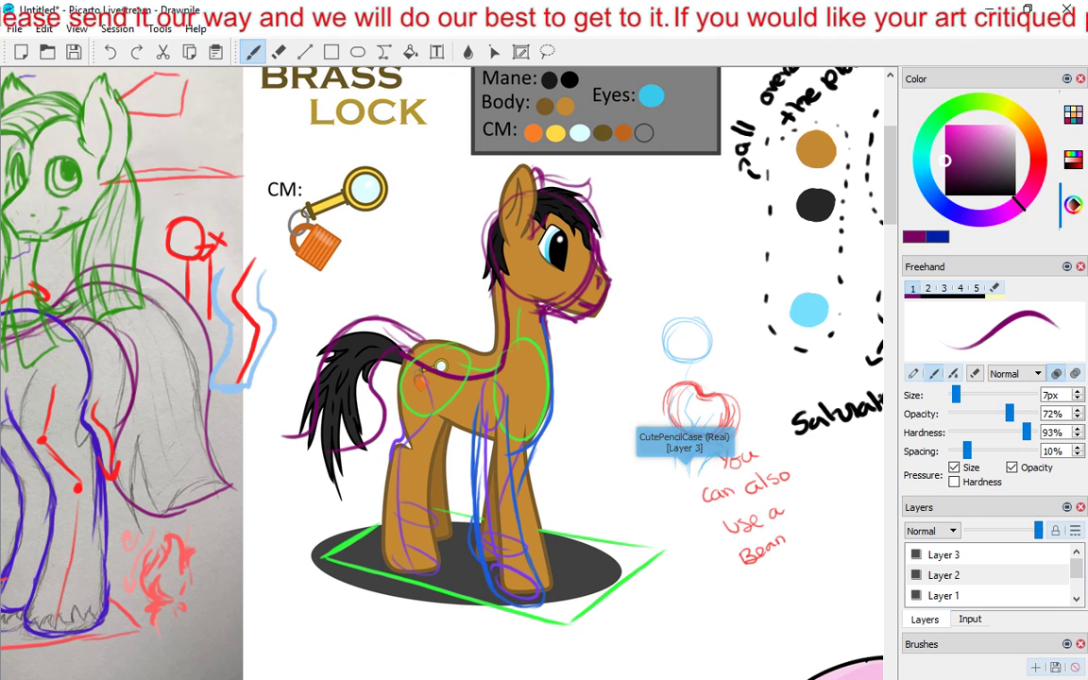
# Set the brush color to dark red for the muzzle strokes, and switch it to a dark navy blue.
pyautogui.click(1046, 177)
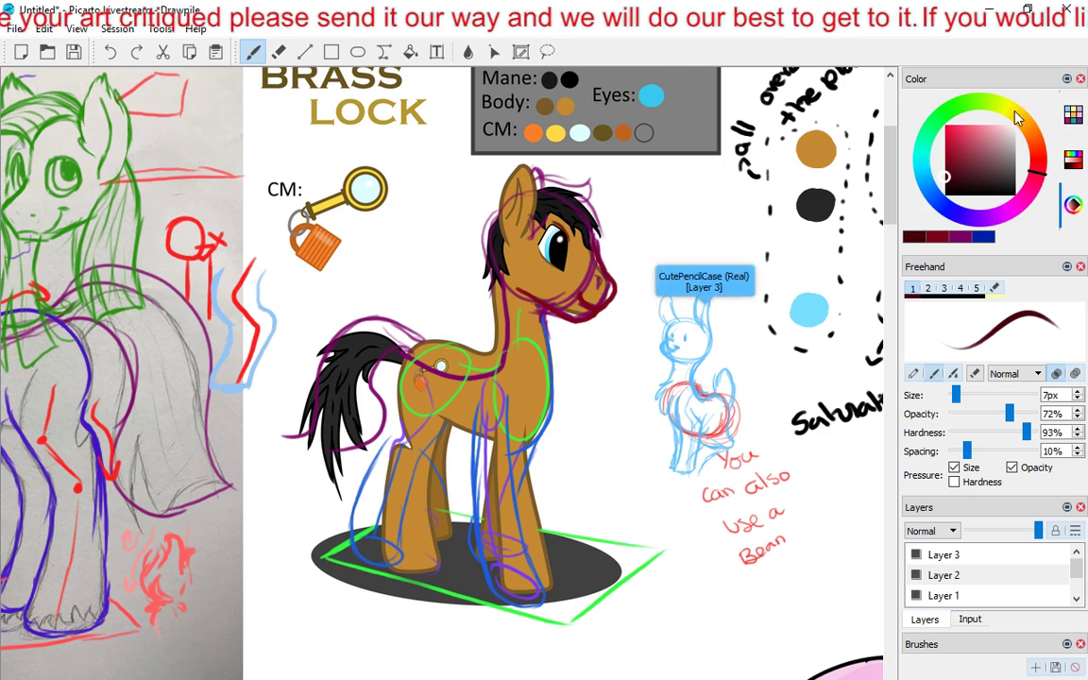
pyautogui.click(1037, 149)
pyautogui.click(932, 206)
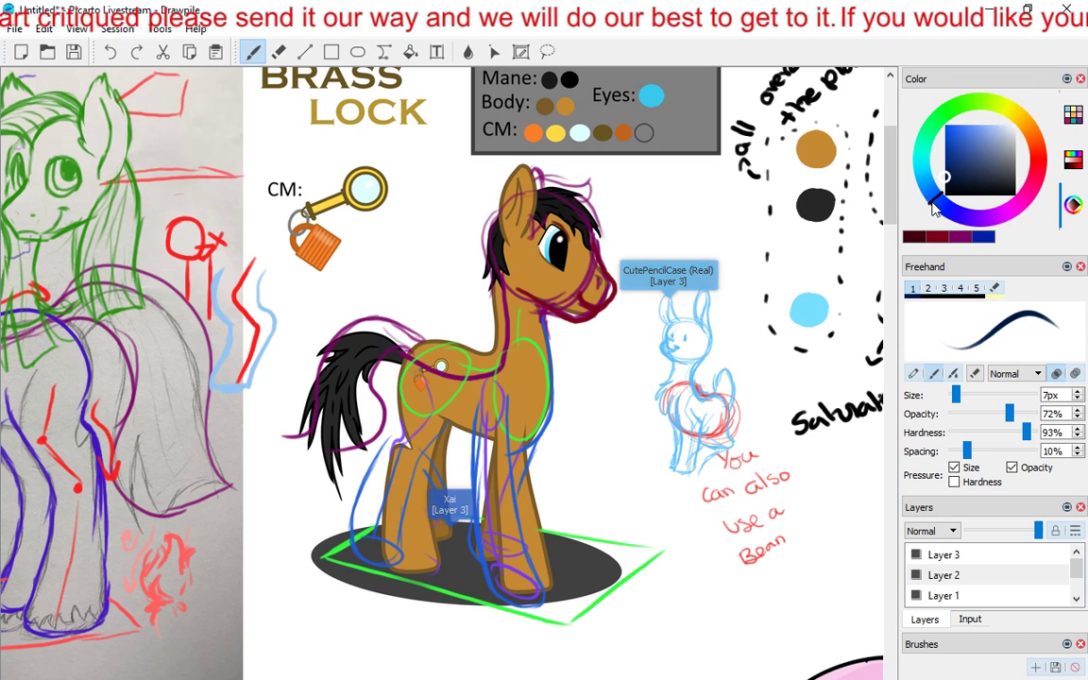
# Set the brush color to purple, then outline the Brass Lock pony's eye and fill in a larger iris.
pyautogui.click(999, 215)
pyautogui.click(945, 147)
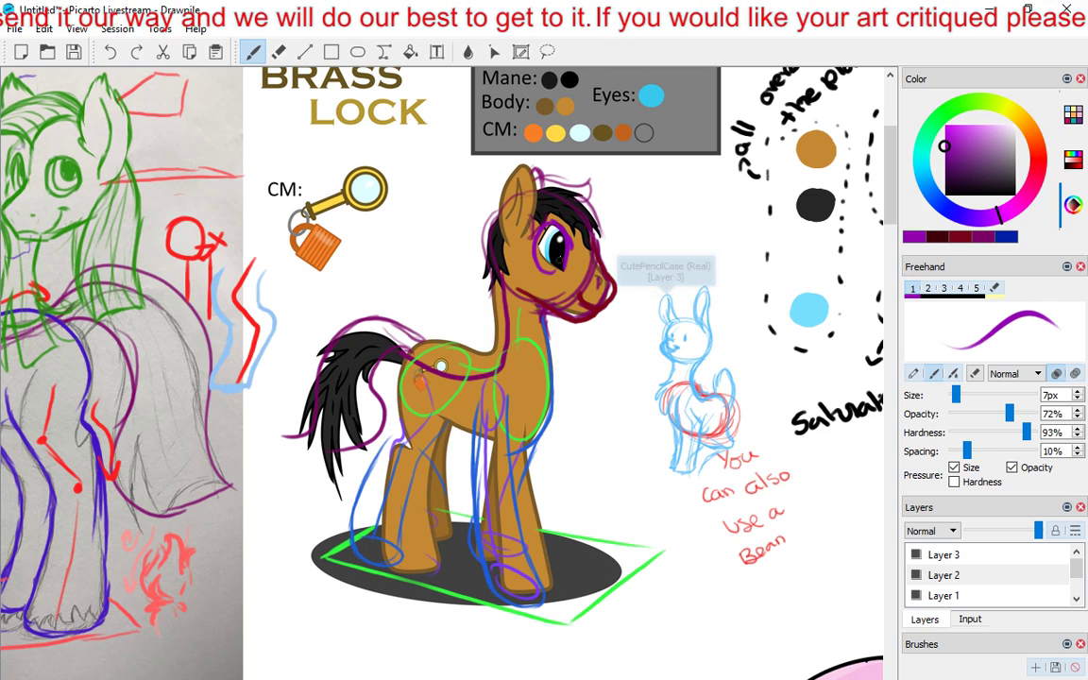
pyautogui.moveTo(534, 262); pyautogui.dragTo(561, 273)
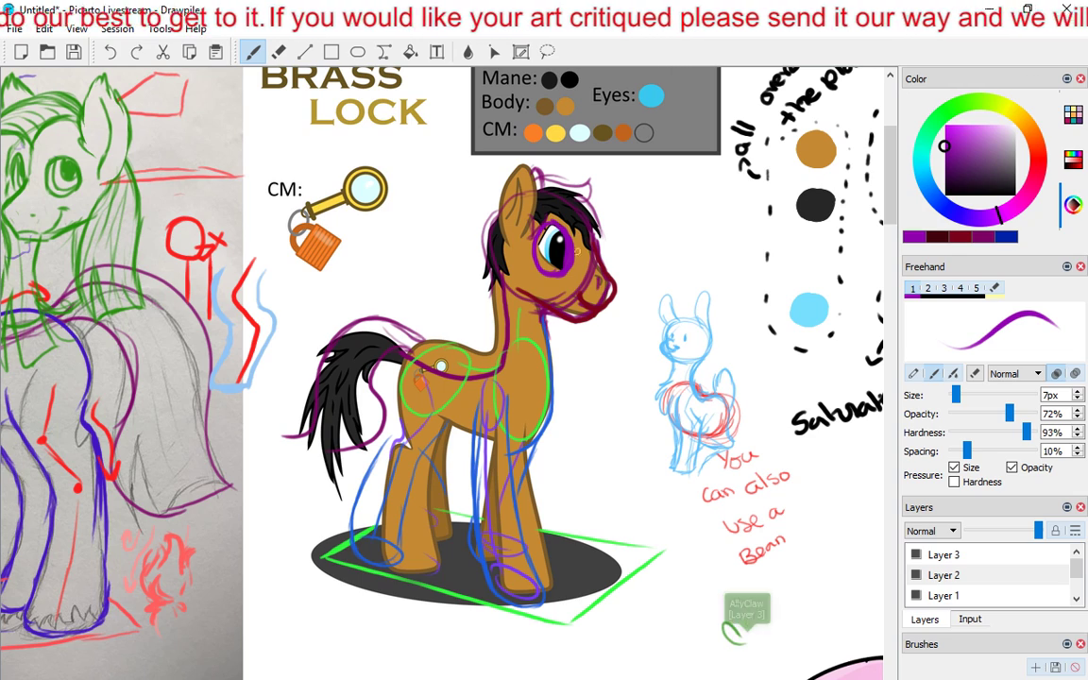
pyautogui.moveTo(560, 240)
pyautogui.mouseDown()
pyautogui.moveTo(554, 265)
pyautogui.moveTo(566, 244)
pyautogui.mouseUp()
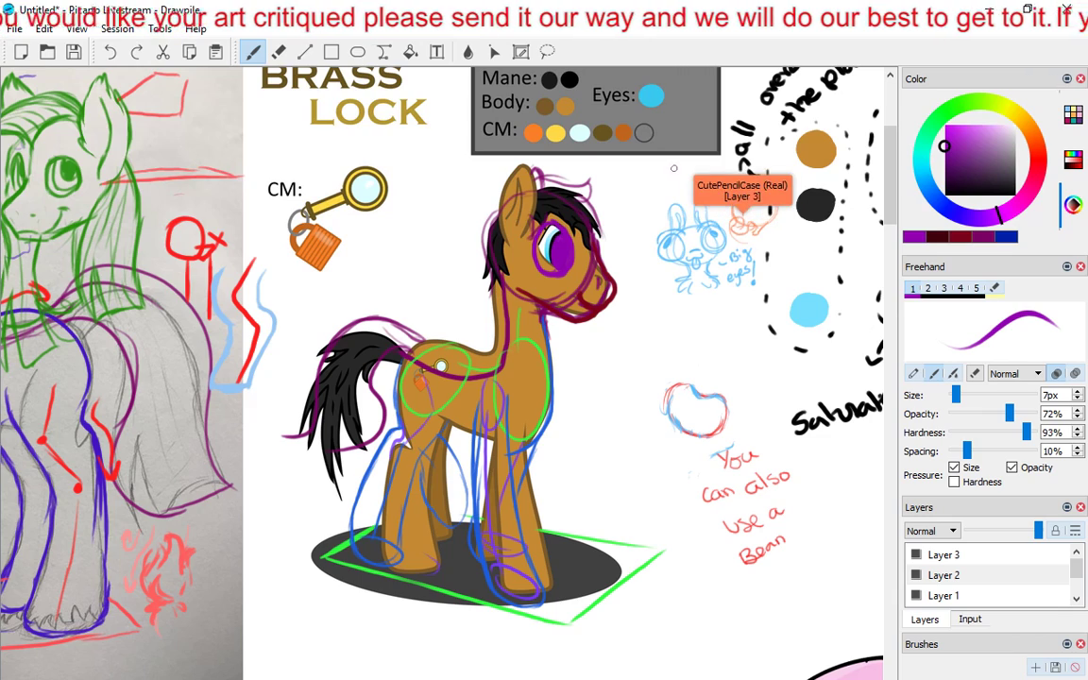
# Draw a second ear in purple on top of the head of the large-eyed pencil pony sketch.
pyautogui.scroll(-1, 672, 168)
pyautogui.scroll(-1, 650, 192)
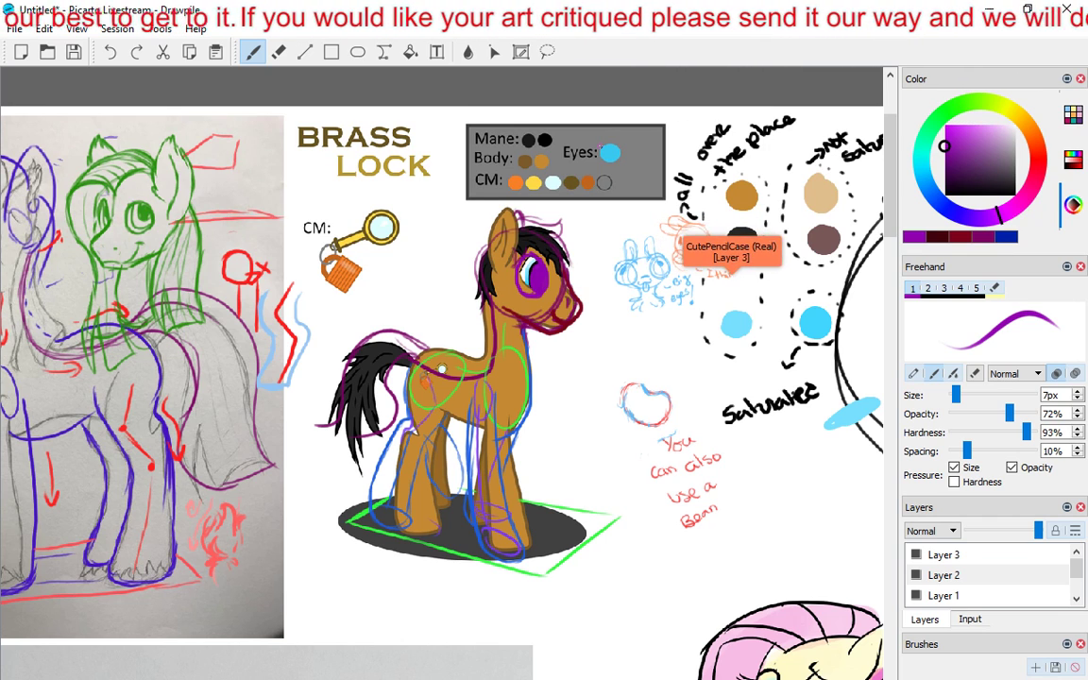
pyautogui.moveTo(560, 244)
pyautogui.mouseDown()
pyautogui.moveTo(463, 225)
pyautogui.moveTo(339, 221)
pyautogui.mouseUp()
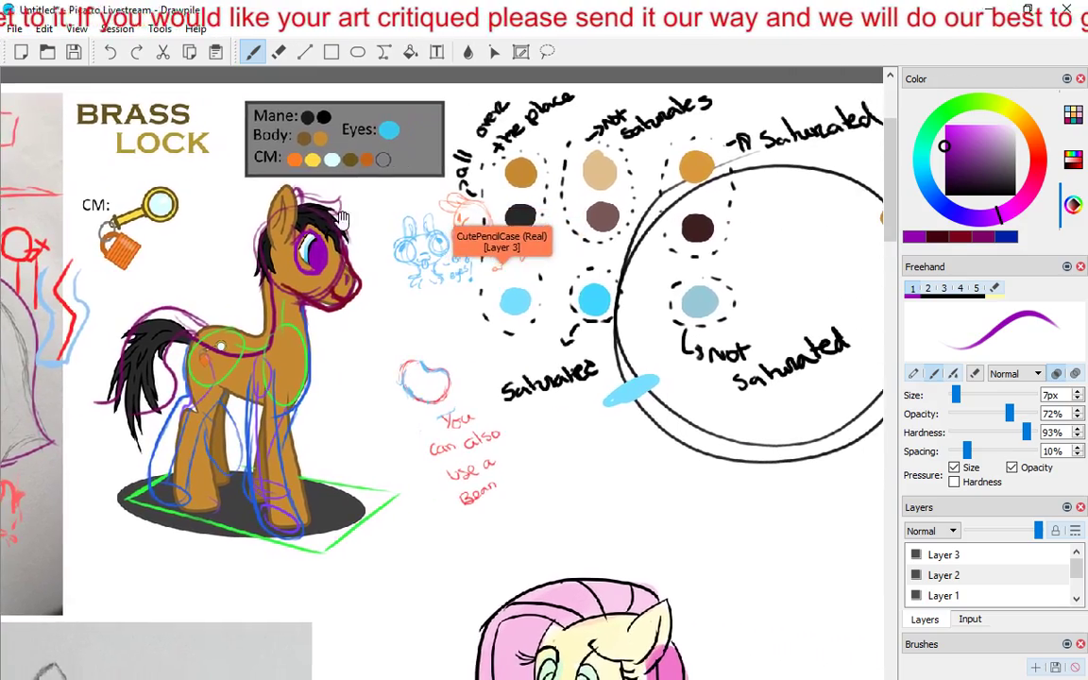
pyautogui.scroll(-2, 346, 219)
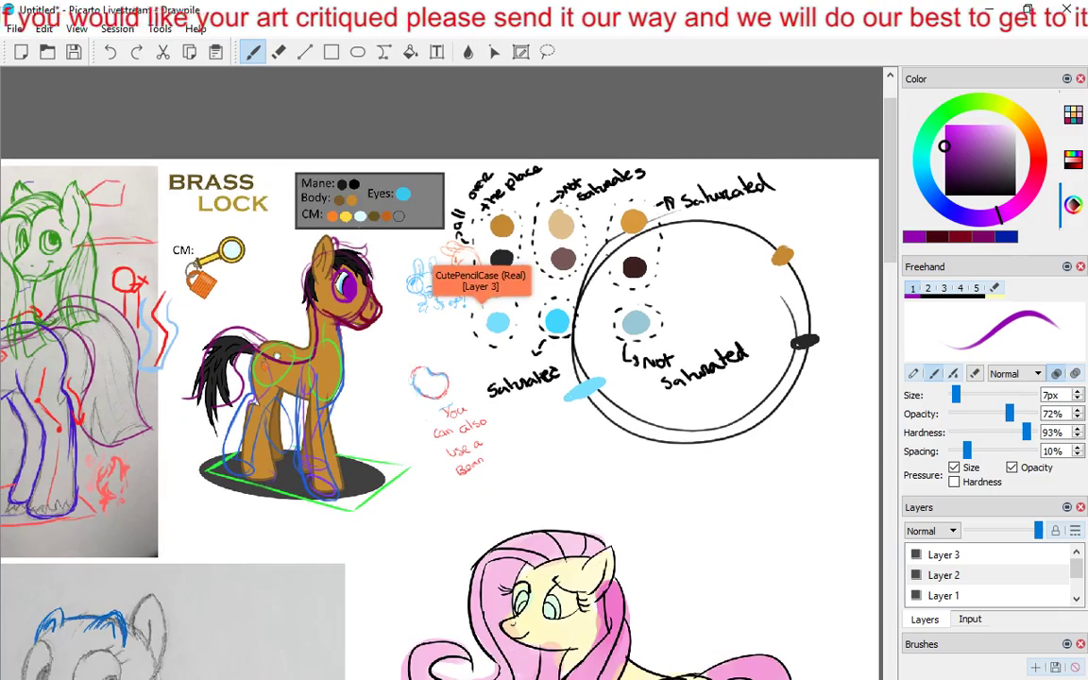
pyautogui.moveTo(573, 292); pyautogui.dragTo(768, 193)
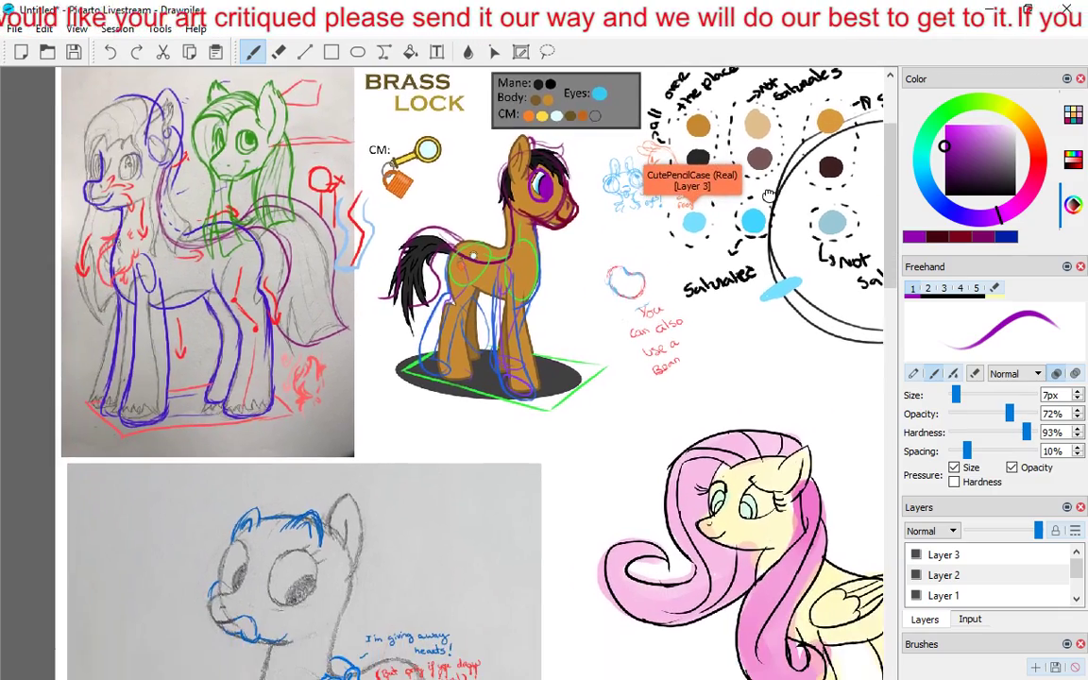
pyautogui.moveTo(508, 335); pyautogui.dragTo(607, 172)
pyautogui.moveTo(515, 304); pyautogui.dragTo(612, 150)
pyautogui.moveTo(539, 266); pyautogui.dragTo(547, 250)
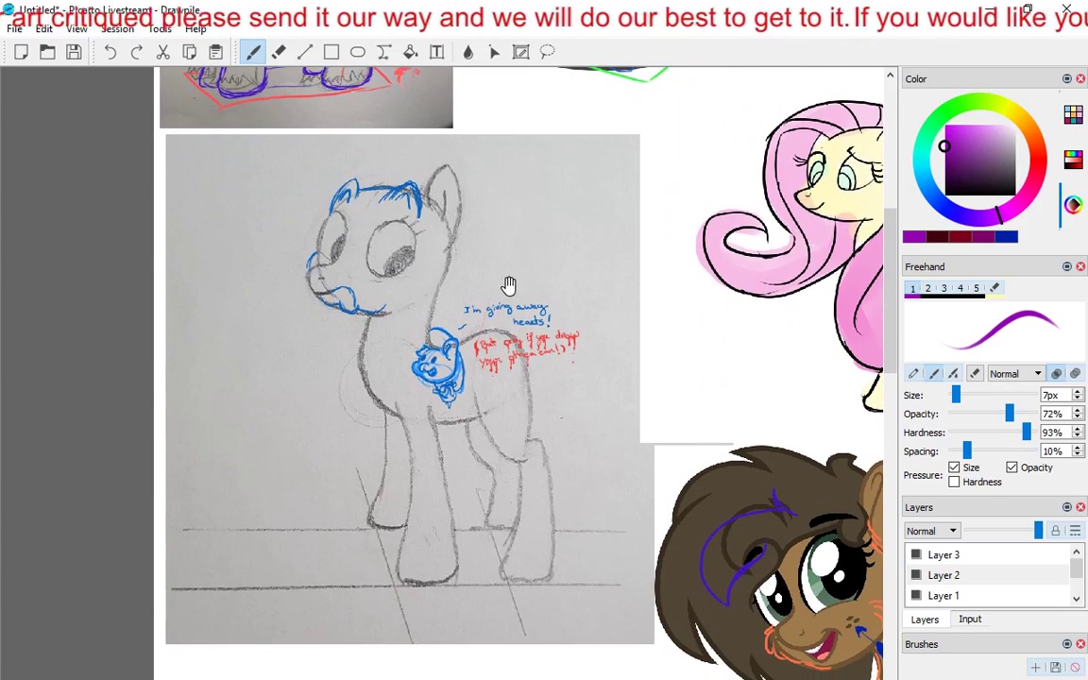
pyautogui.scroll(1, 510, 284)
pyautogui.scroll(1, 509, 288)
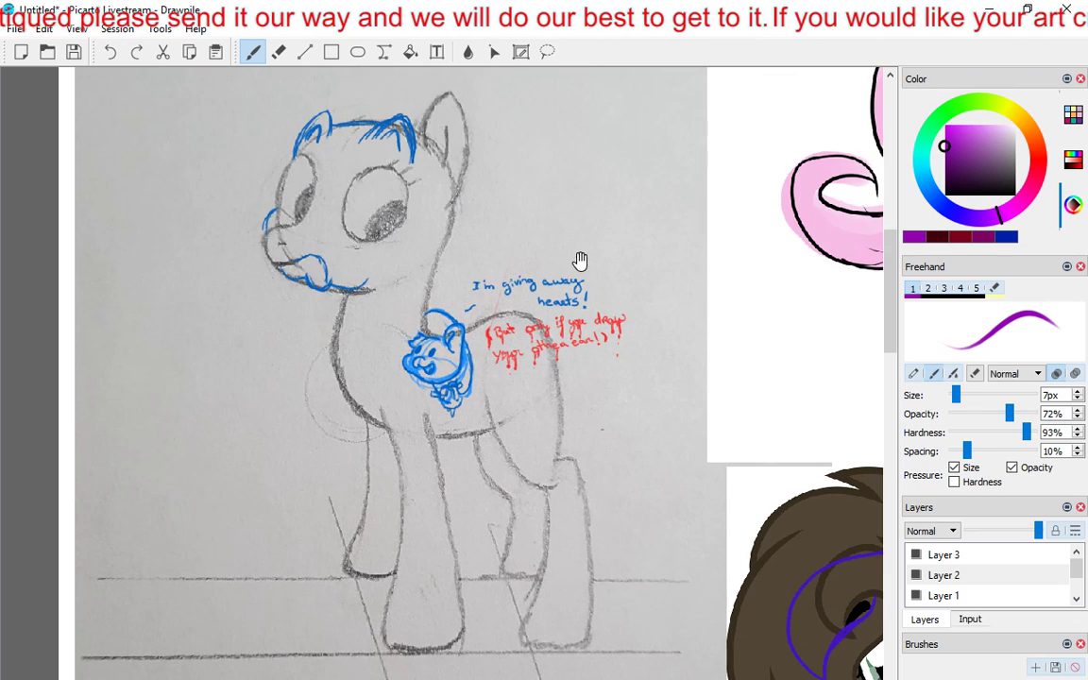
pyautogui.moveTo(577, 261); pyautogui.dragTo(627, 254)
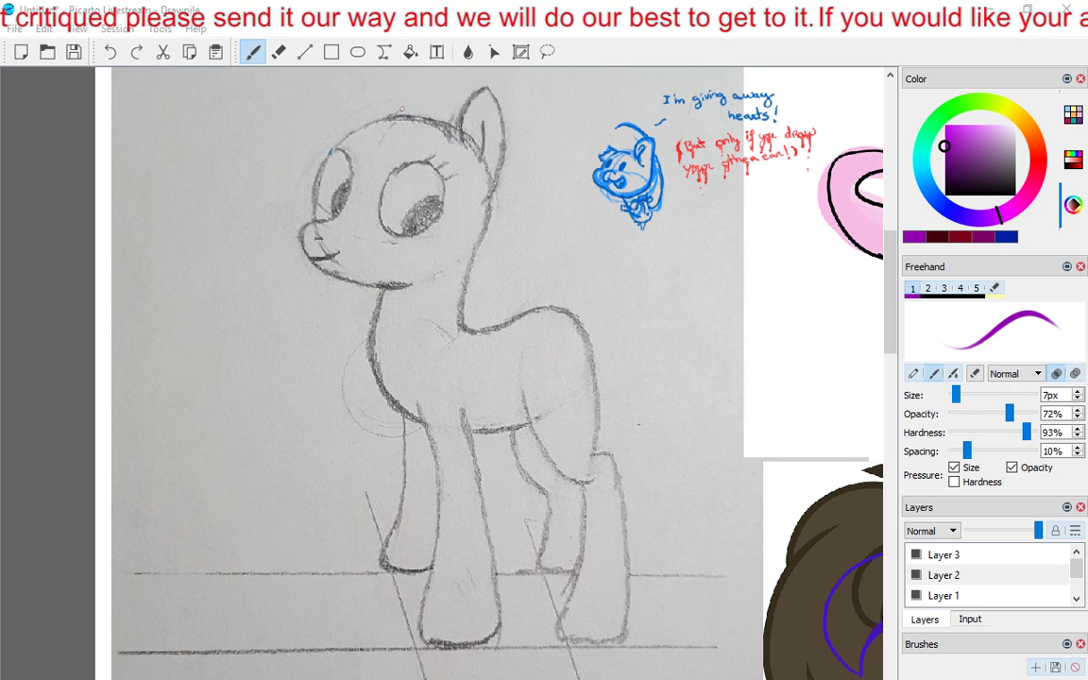
pyautogui.moveTo(403, 113)
pyautogui.mouseDown()
pyautogui.moveTo(377, 80)
pyautogui.moveTo(360, 129)
pyautogui.mouseUp()
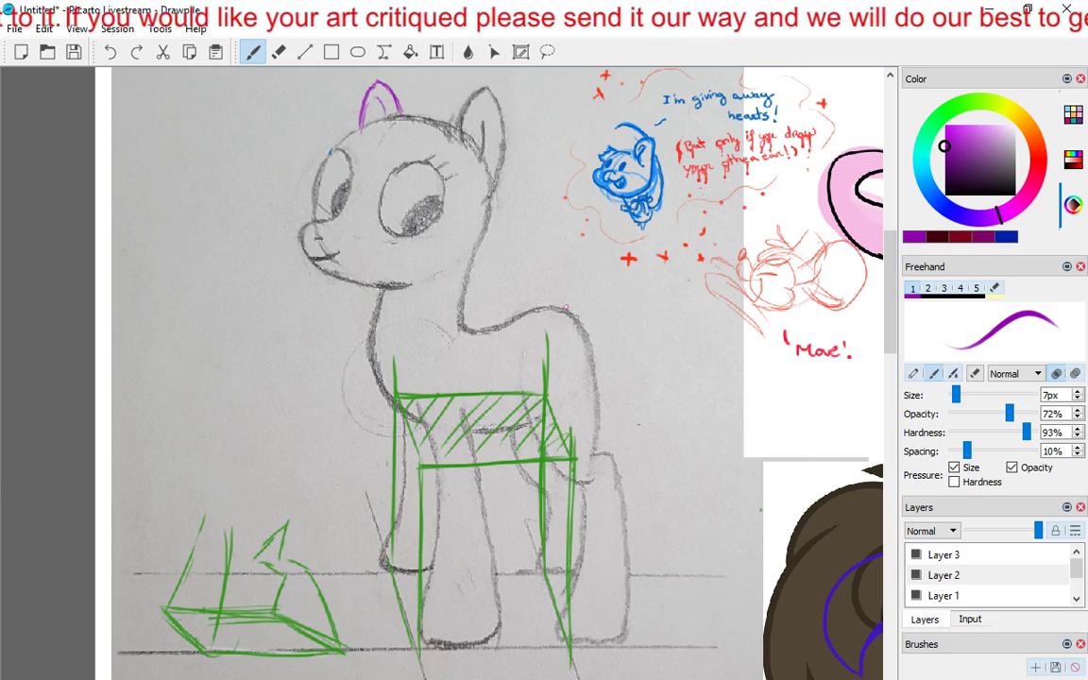
# Set the brush color to dark red, then redraw the pink-maned pony's muzzle and add construction circles over its torso.
pyautogui.scroll(-2, 584, 287)
pyautogui.moveTo(668, 302)
pyautogui.mouseDown()
pyautogui.moveTo(312, 352)
pyautogui.moveTo(319, 280)
pyautogui.moveTo(281, 264)
pyautogui.mouseUp()
pyautogui.moveTo(476, 298)
pyautogui.mouseDown()
pyautogui.moveTo(497, 264)
pyautogui.moveTo(461, 218)
pyautogui.moveTo(567, 387)
pyautogui.mouseUp()
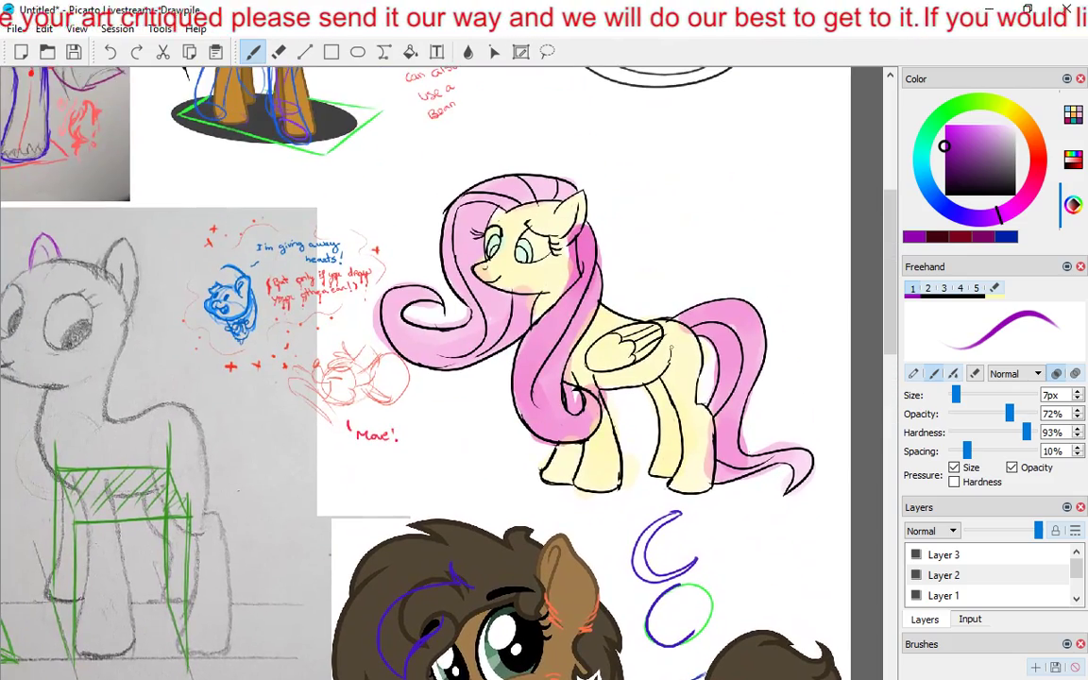
pyautogui.scroll(3, 623, 304)
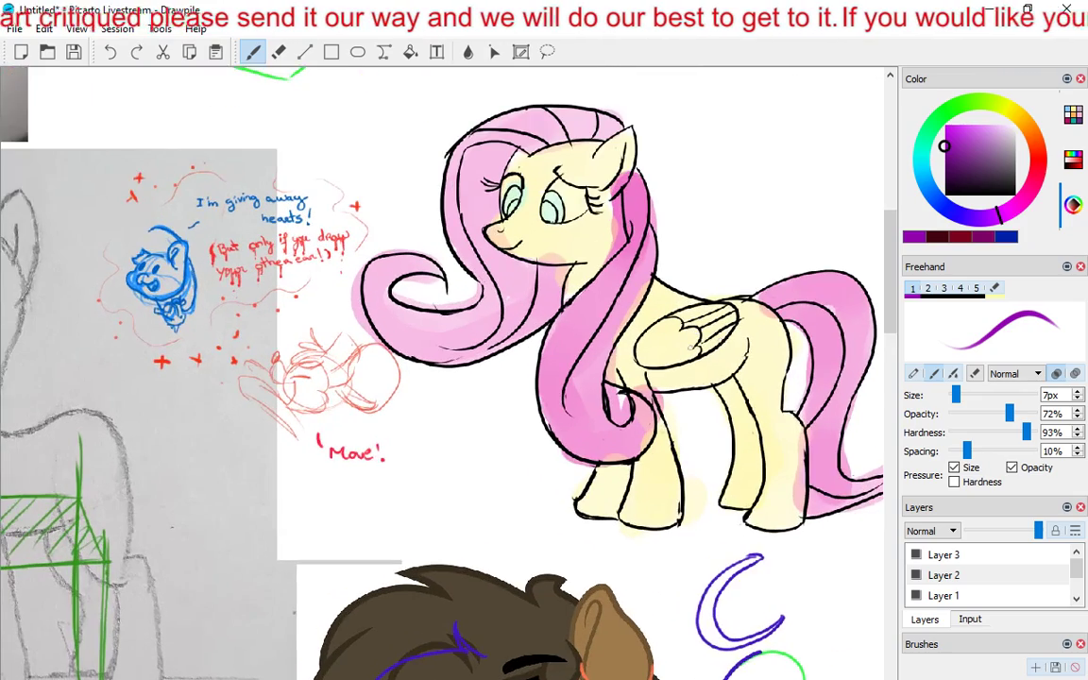
pyautogui.moveTo(667, 305); pyautogui.dragTo(479, 342)
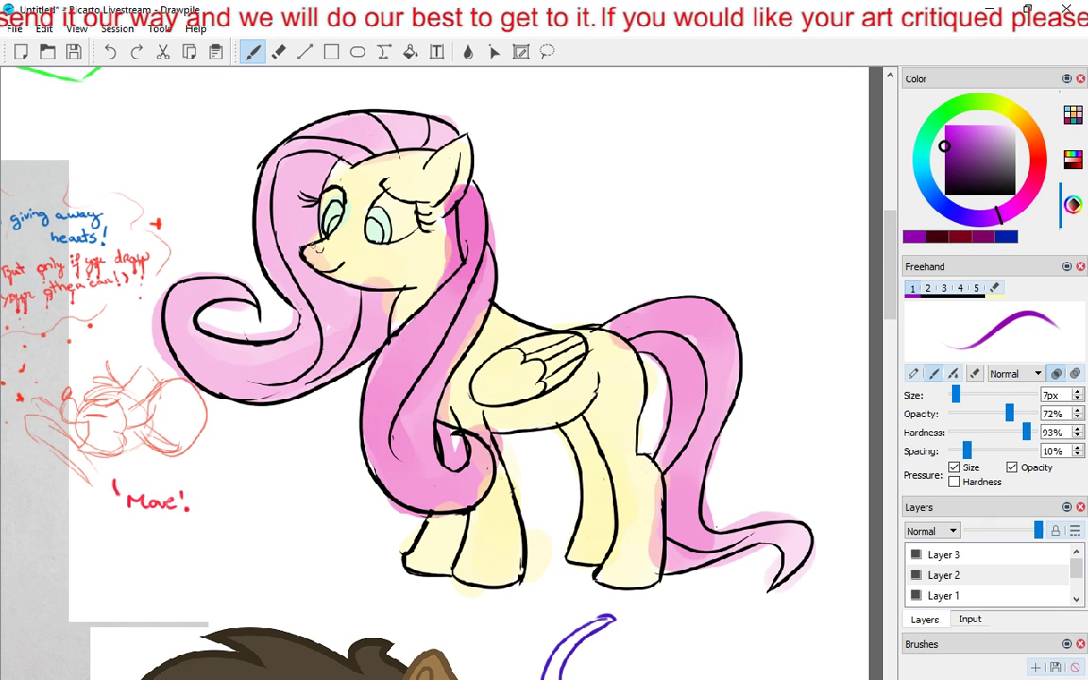
pyautogui.click(968, 182)
pyautogui.click(1037, 183)
pyautogui.click(945, 157)
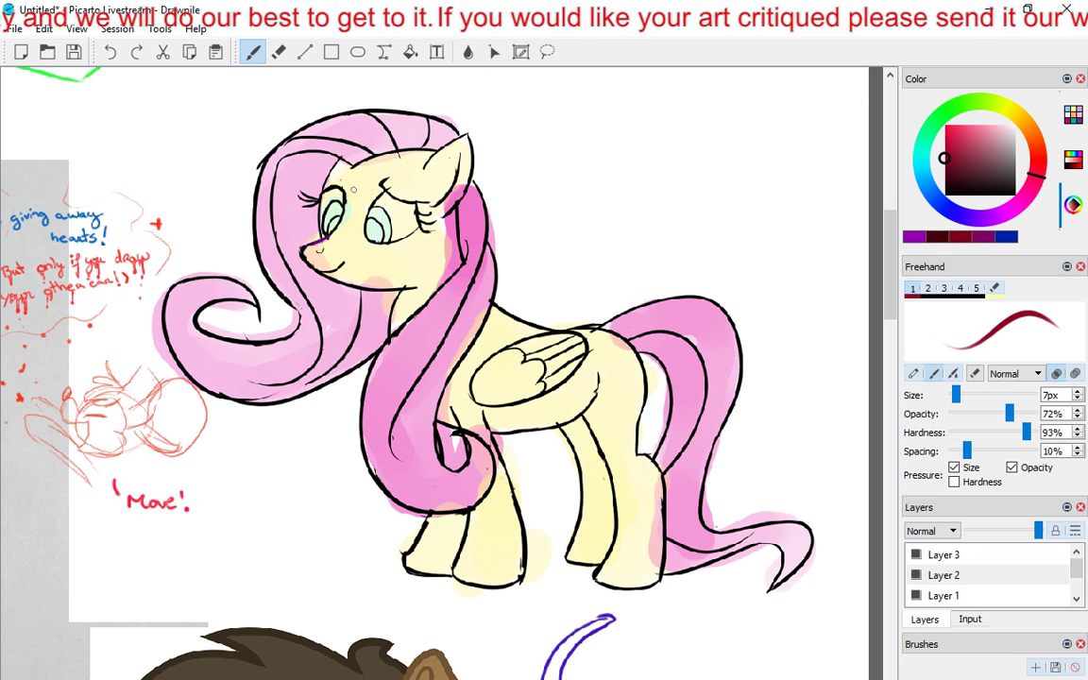
pyautogui.moveTo(338, 217)
pyautogui.mouseDown()
pyautogui.moveTo(295, 246)
pyautogui.moveTo(331, 274)
pyautogui.mouseUp()
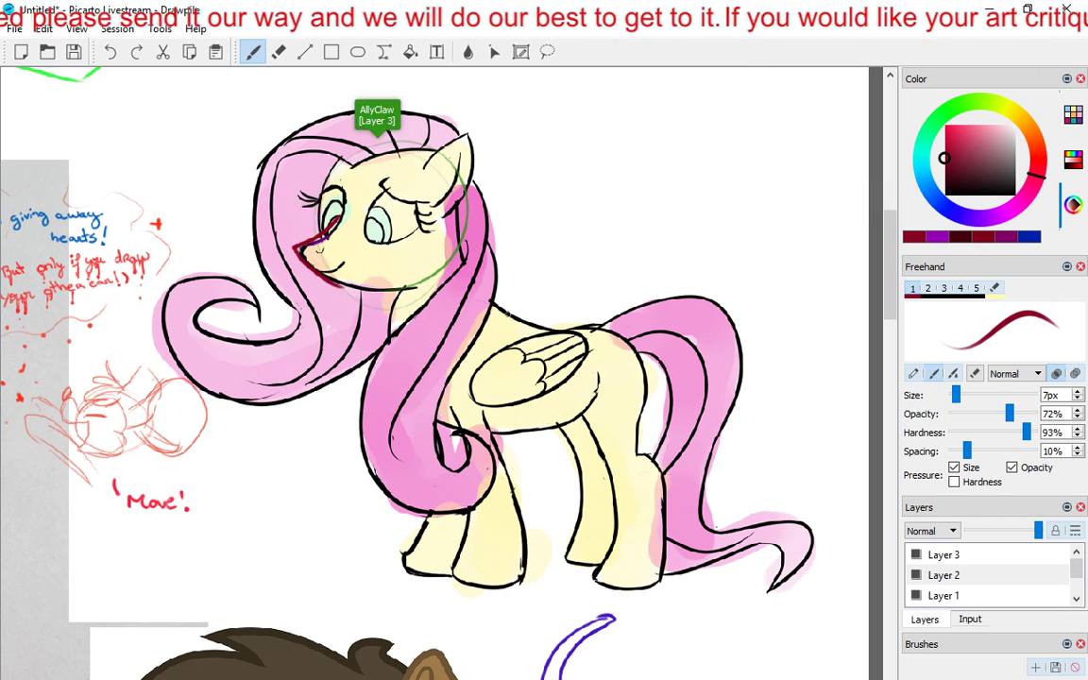
pyautogui.moveTo(581, 306)
pyautogui.mouseDown()
pyautogui.moveTo(538, 405)
pyautogui.moveTo(604, 310)
pyautogui.moveTo(540, 397)
pyautogui.moveTo(510, 354)
pyautogui.moveTo(597, 397)
pyautogui.mouseUp()
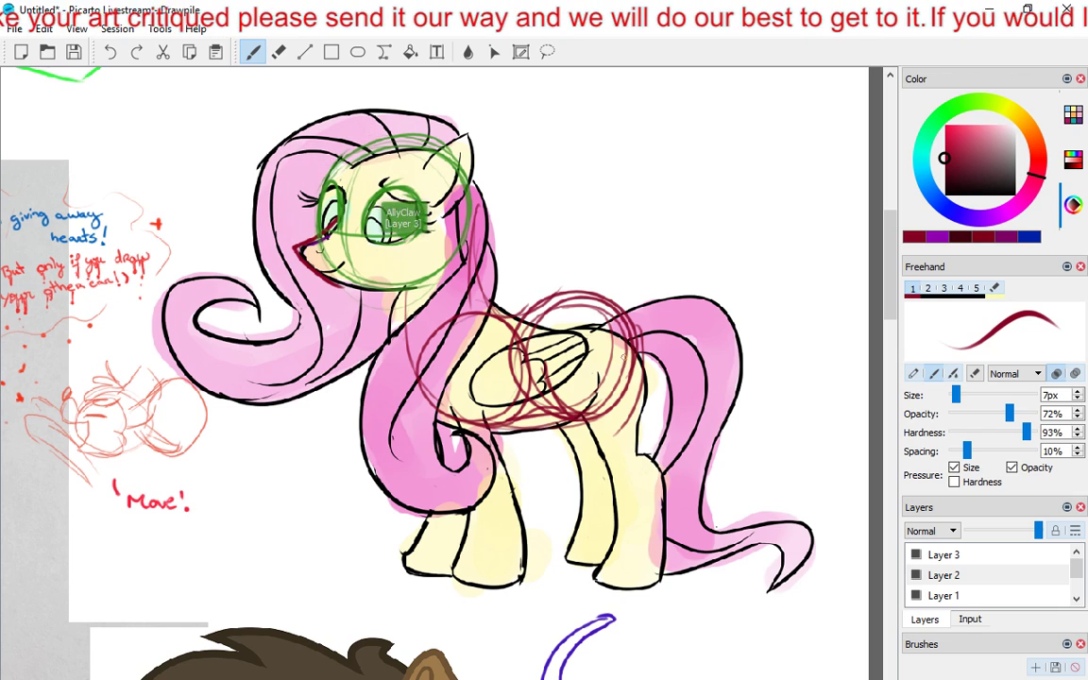
# Set the brush color to green and draw a corrected hind leg on the pink-maned pony, from the hip circle down to the hoof.
pyautogui.click(942, 115)
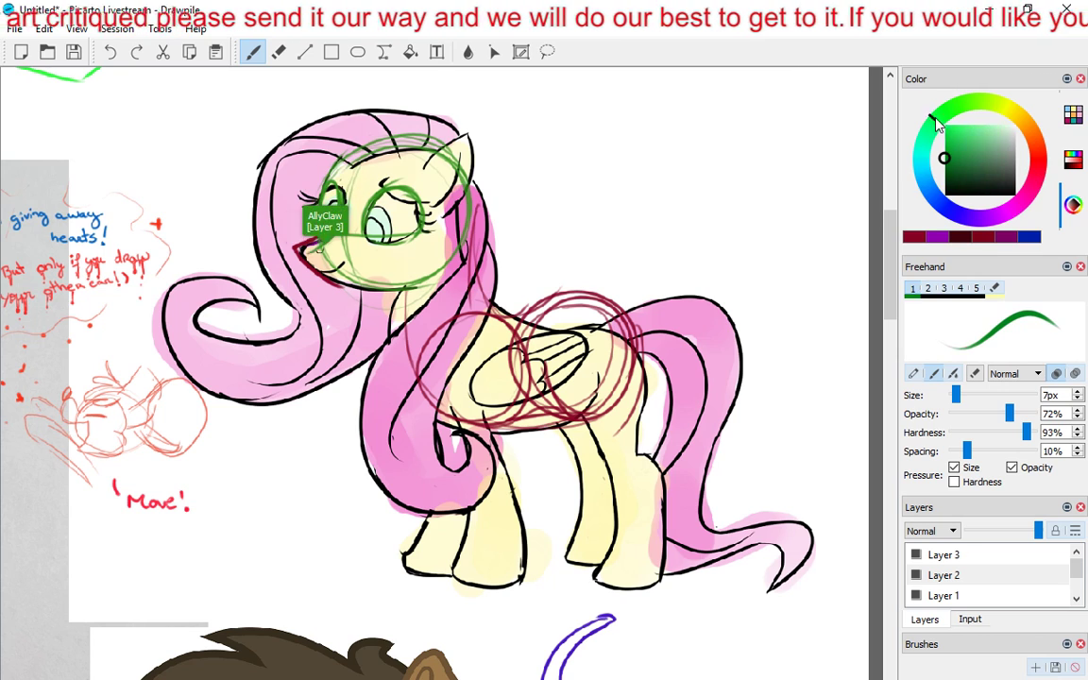
pyautogui.moveTo(631, 328); pyautogui.dragTo(552, 375)
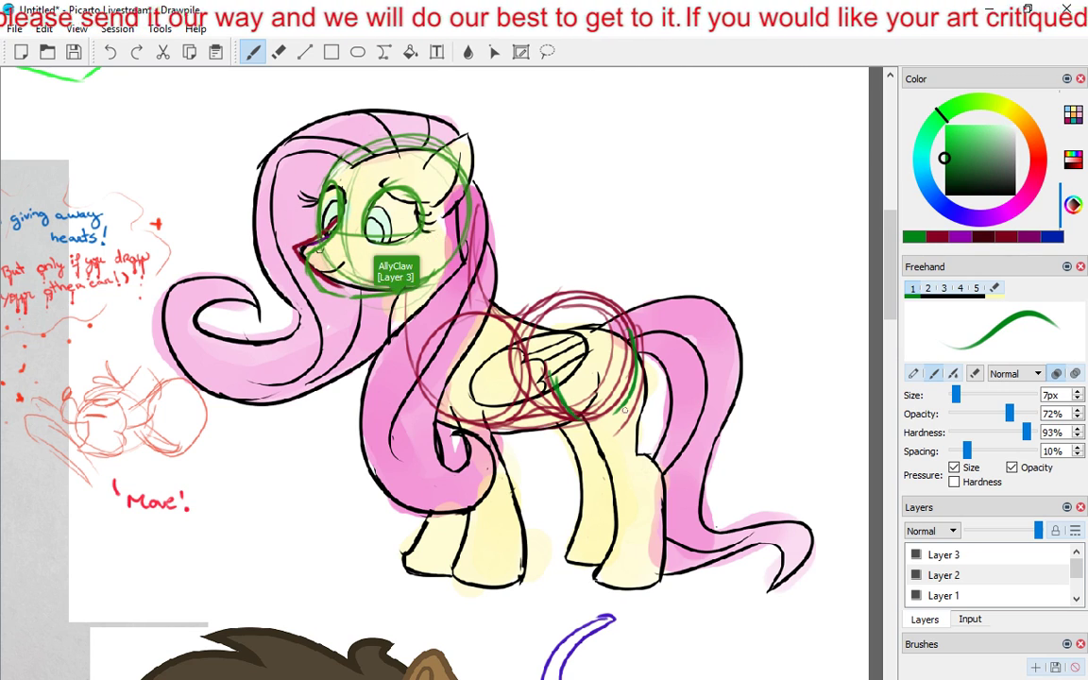
pyautogui.moveTo(639, 415); pyautogui.dragTo(639, 549)
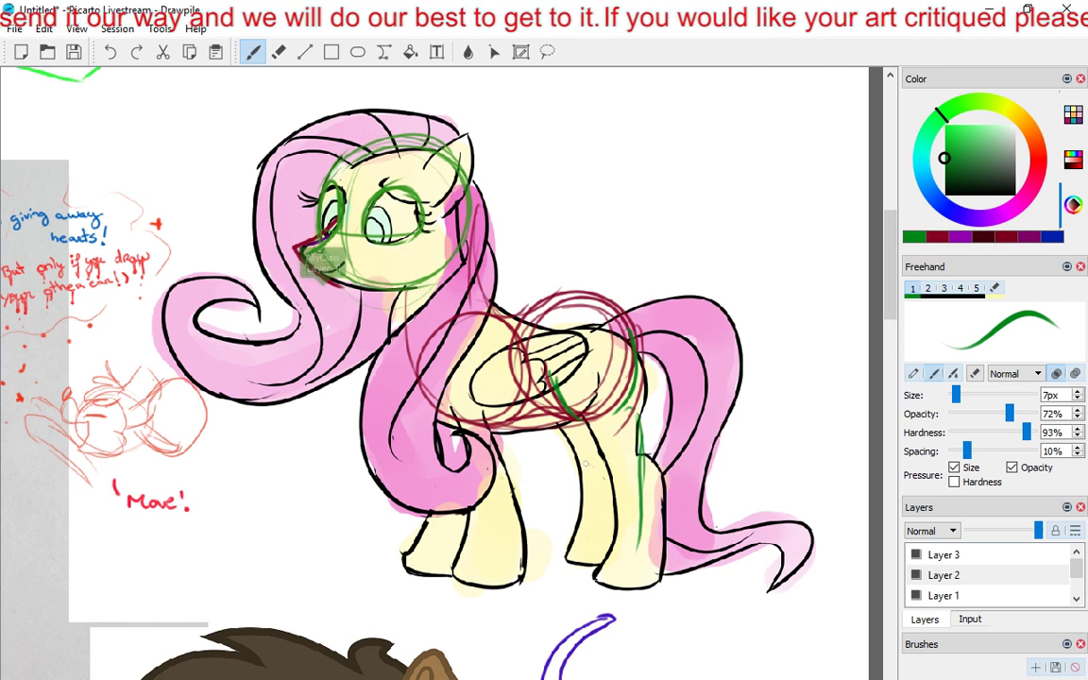
pyautogui.moveTo(577, 418); pyautogui.dragTo(595, 430)
pyautogui.moveTo(592, 466); pyautogui.dragTo(567, 543)
pyautogui.moveTo(592, 484)
pyautogui.mouseDown()
pyautogui.moveTo(574, 525)
pyautogui.moveTo(597, 565)
pyautogui.moveTo(638, 559)
pyautogui.mouseUp()
pyautogui.moveTo(642, 510); pyautogui.dragTo(639, 554)
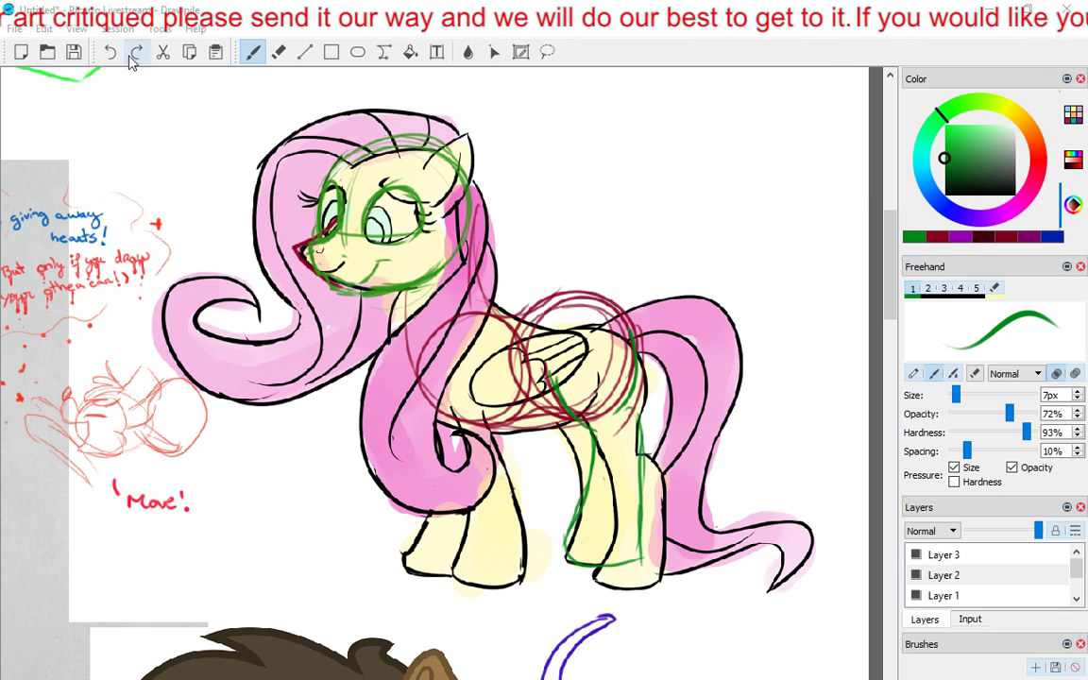
# Resize the canvas to 2000 × 6000 with the aspect ratio unlocked.
pyautogui.click(43, 29)
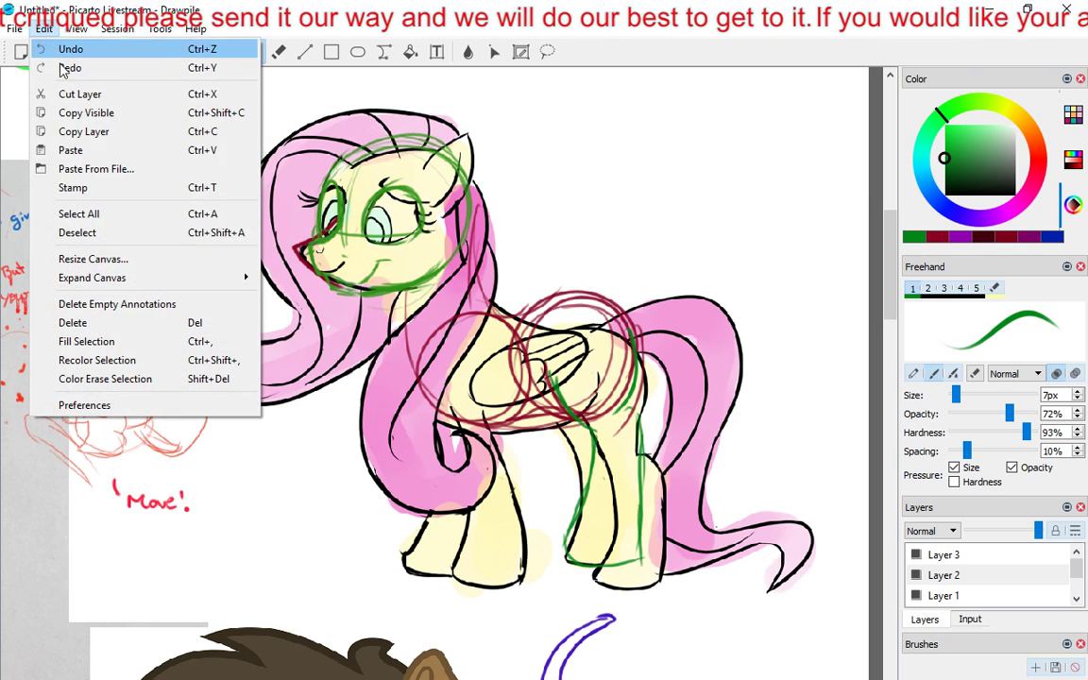
pyautogui.click(75, 259)
pyautogui.press('Tab')
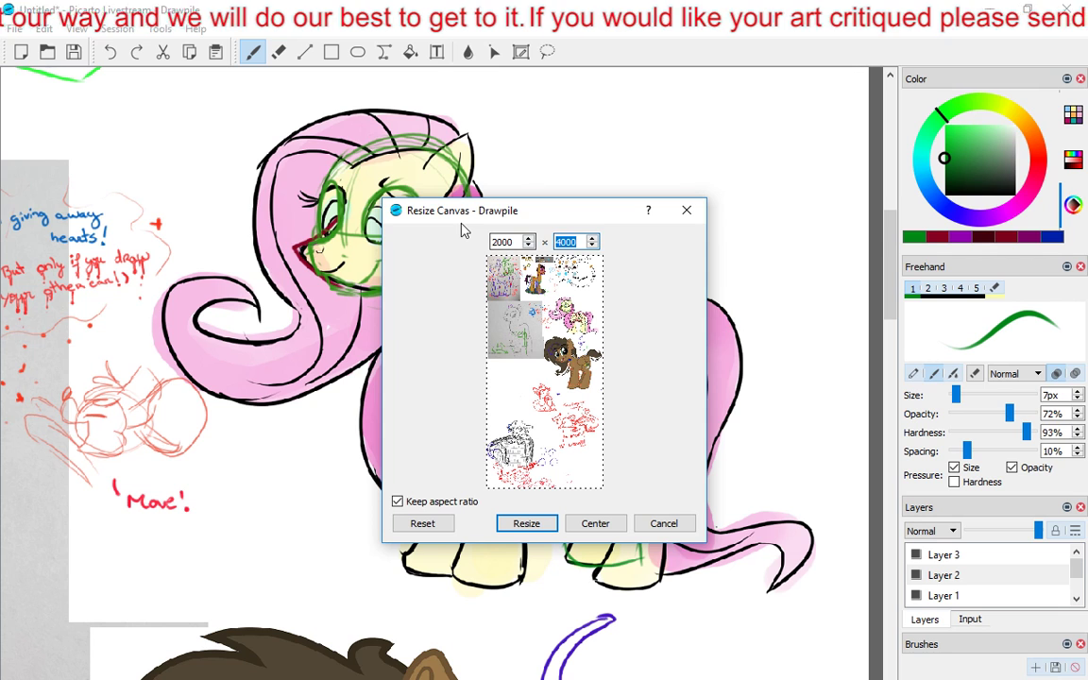
pyautogui.write('6000')
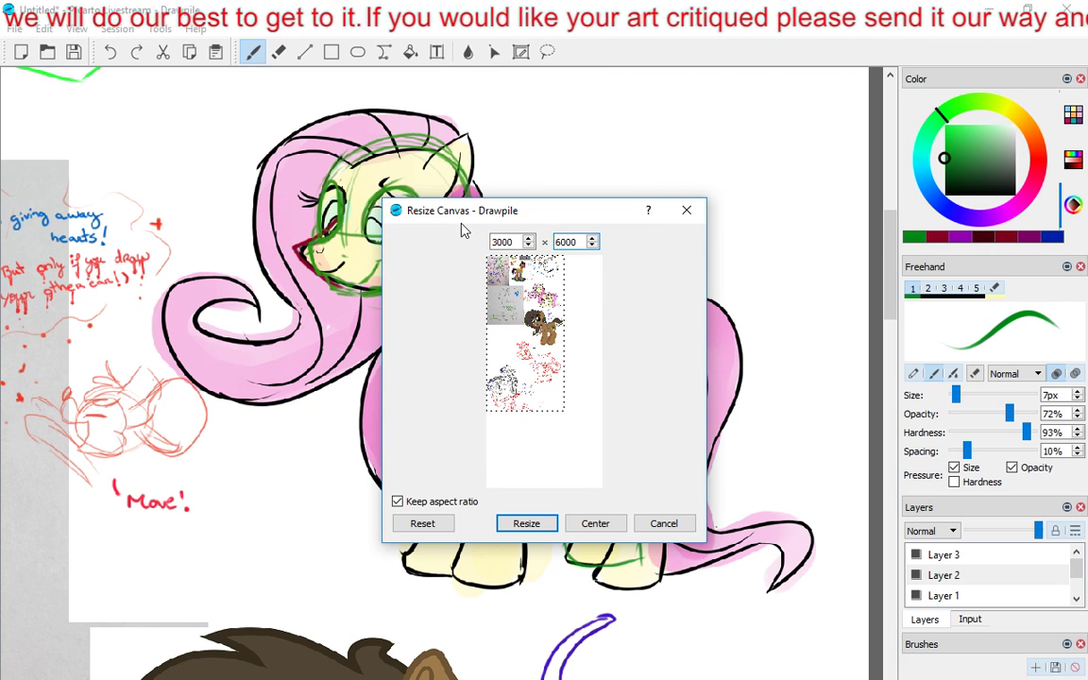
pyautogui.doubleClick(510, 242)
pyautogui.click(397, 502)
pyautogui.moveTo(519, 241); pyautogui.dragTo(392, 227)
pyautogui.write('2000')
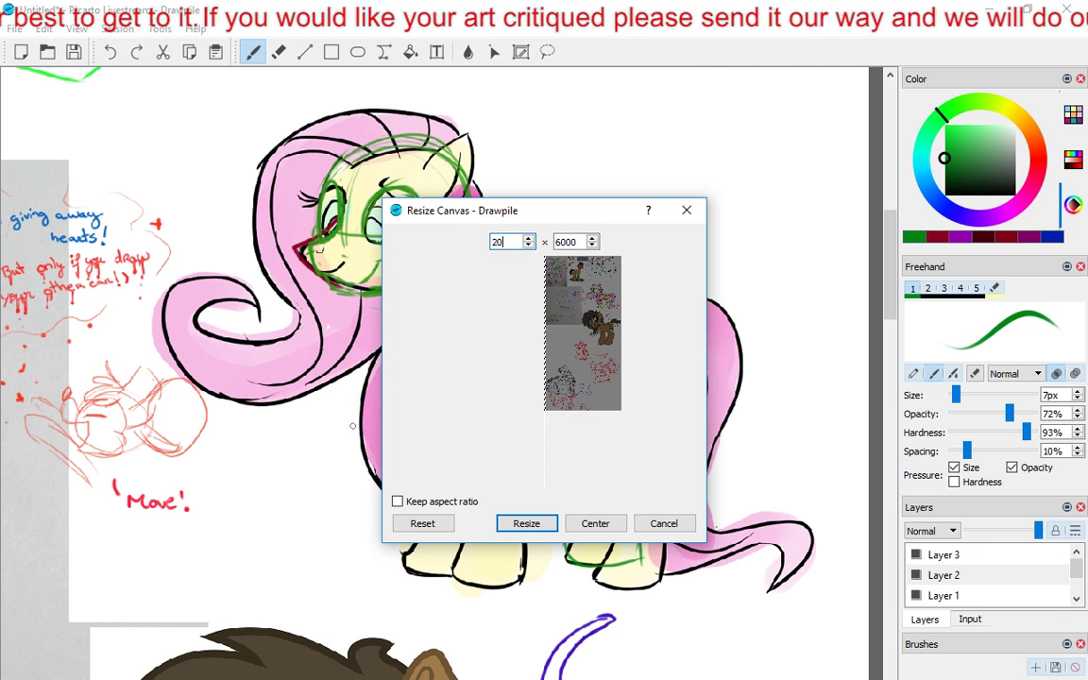
pyautogui.press('Return')
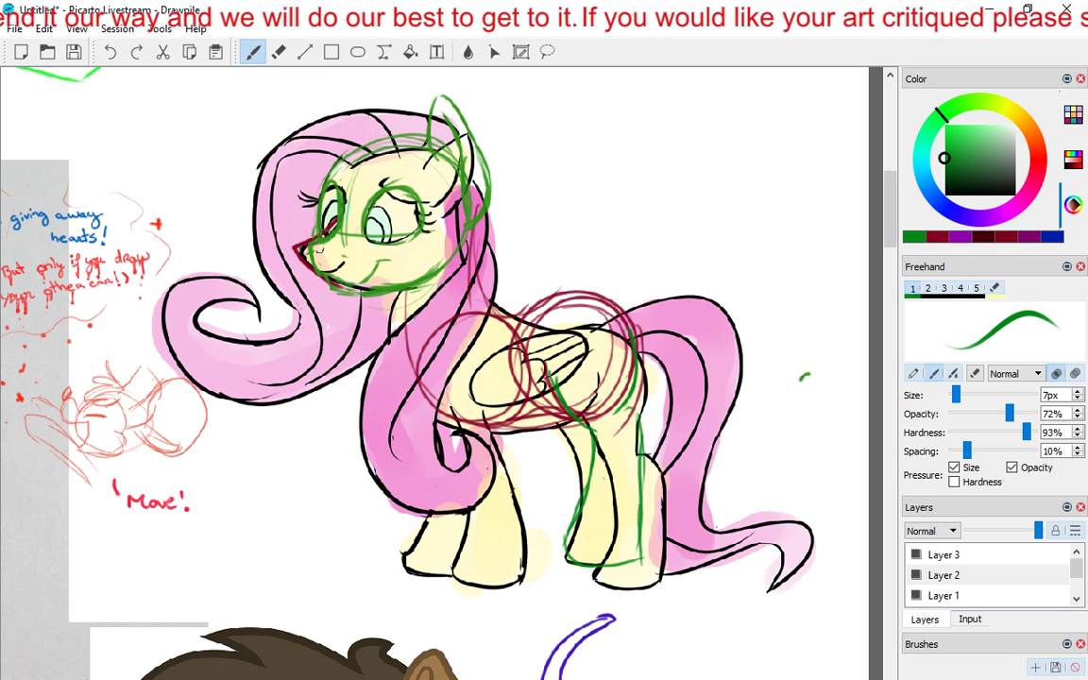
# Try pasting the Octavia Viola Daki Bed image from the Critique folder into the blank area below the dragon sketches, and undo it.
pyautogui.scroll(-5, 336, 136)
pyautogui.scroll(-11, 409, 311)
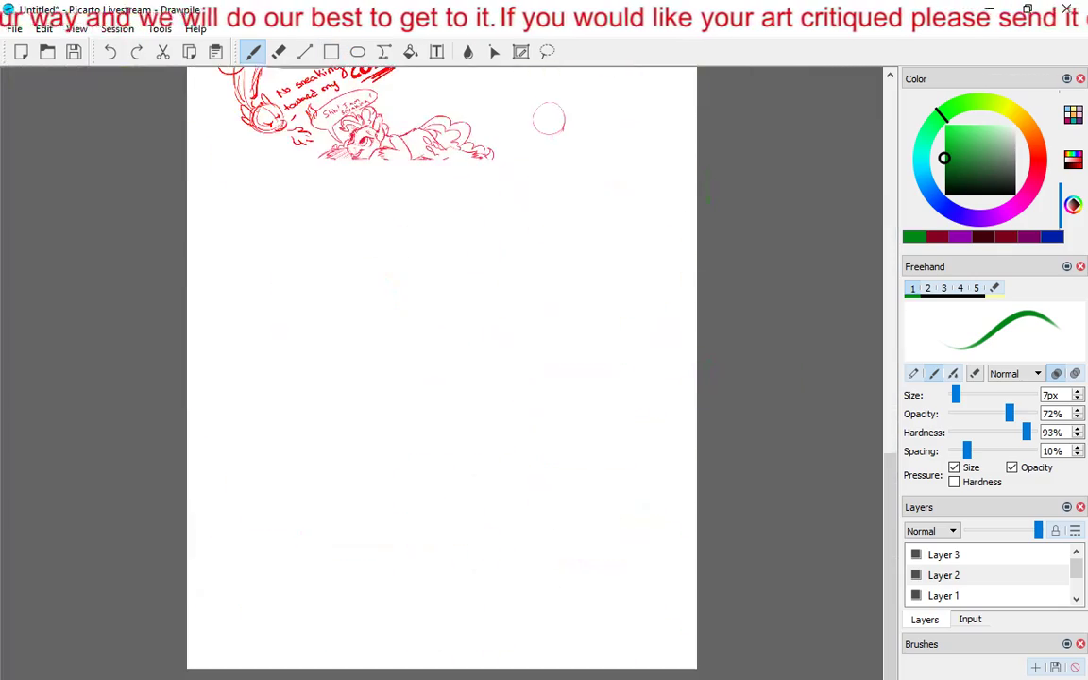
pyautogui.scroll(-1, 419, 387)
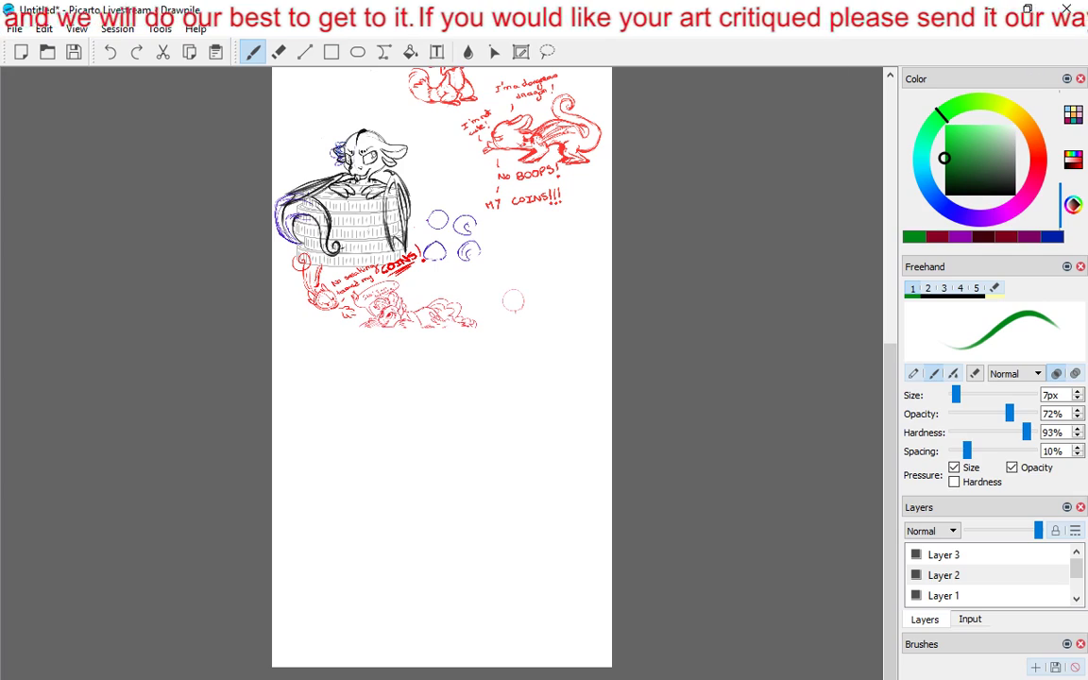
pyautogui.click(44, 28)
pyautogui.click(113, 167)
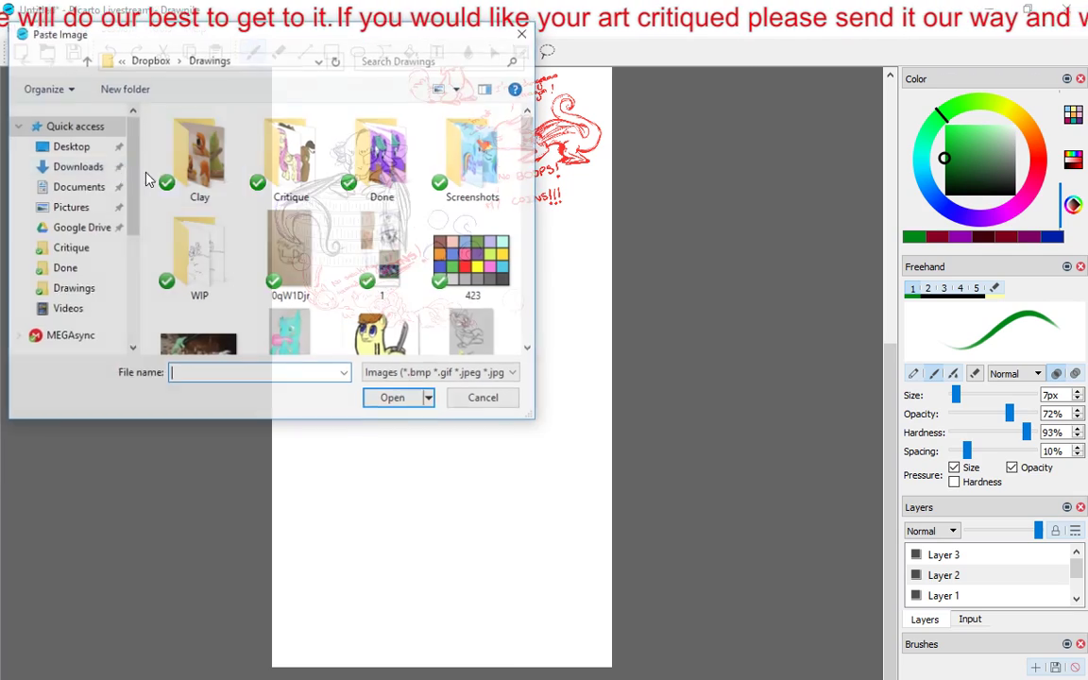
pyautogui.doubleClick(283, 151)
pyautogui.doubleClick(199, 156)
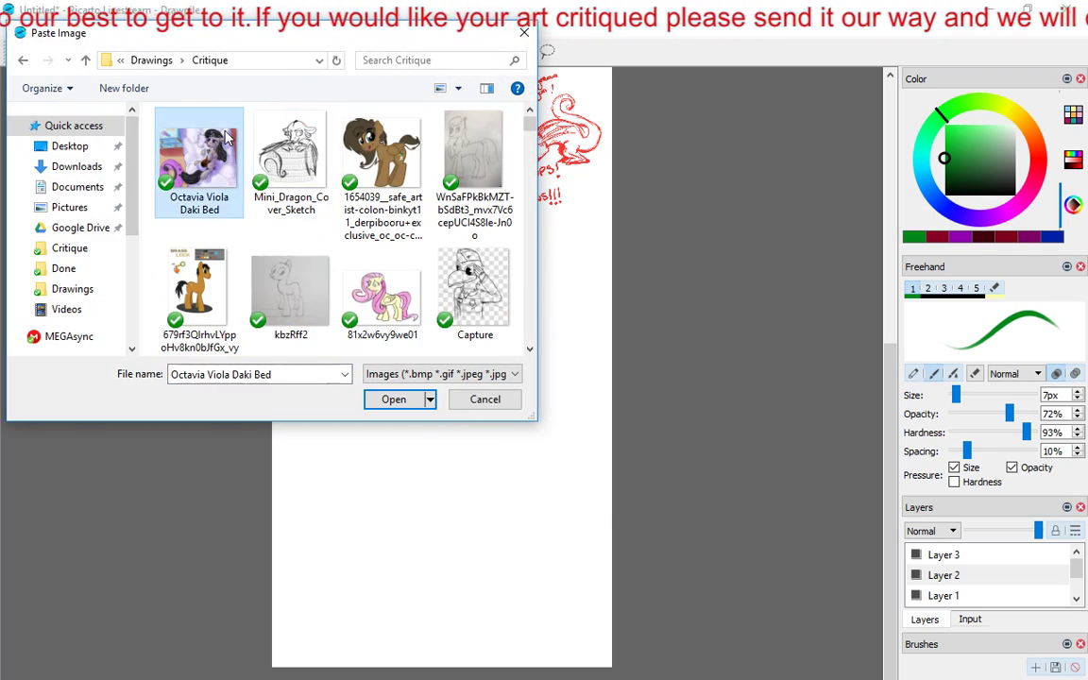
pyautogui.moveTo(373, 270); pyautogui.dragTo(365, 321)
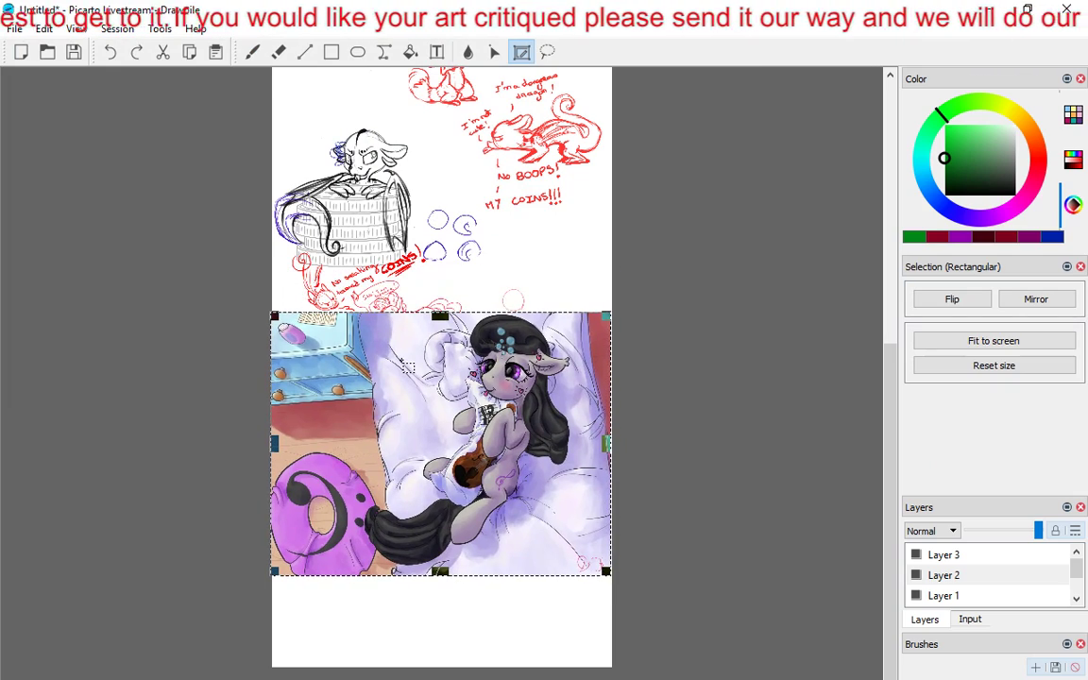
pyautogui.hotkey('ctrl', 'z')
pyautogui.hotkey('ctrl', 'z')
# Paste the Octavia Viola Daki Bed image from the Critique folder onto the Foreground layer, just below the dragon sketches.
pyautogui.scroll(-1, 949, 575)
pyautogui.click(953, 582)
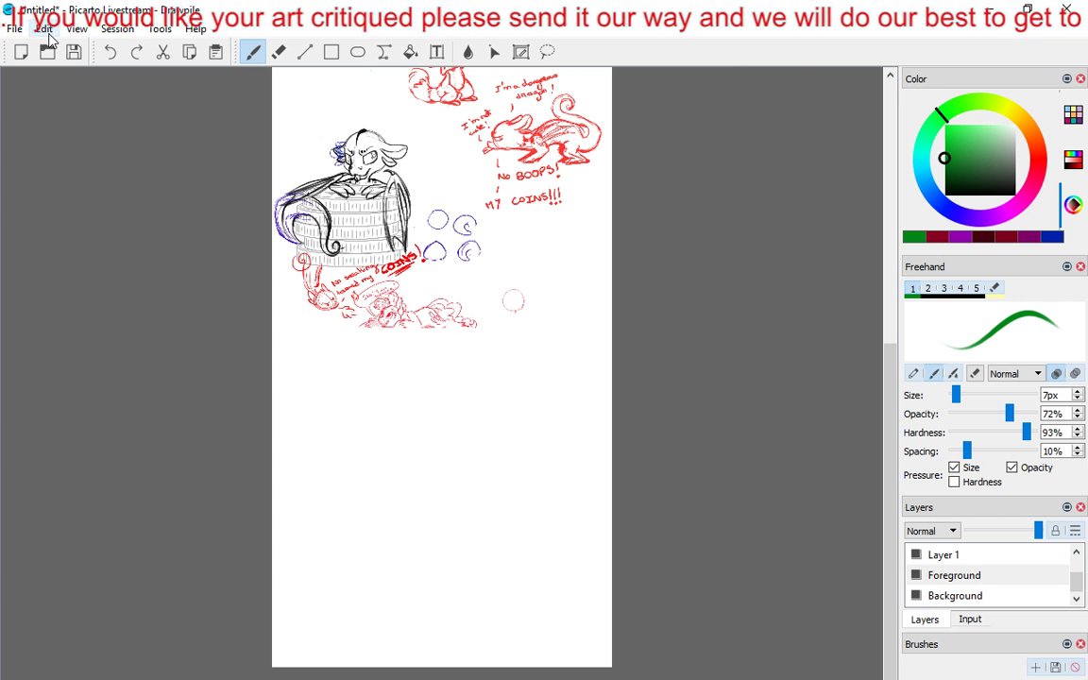
pyautogui.click(45, 29)
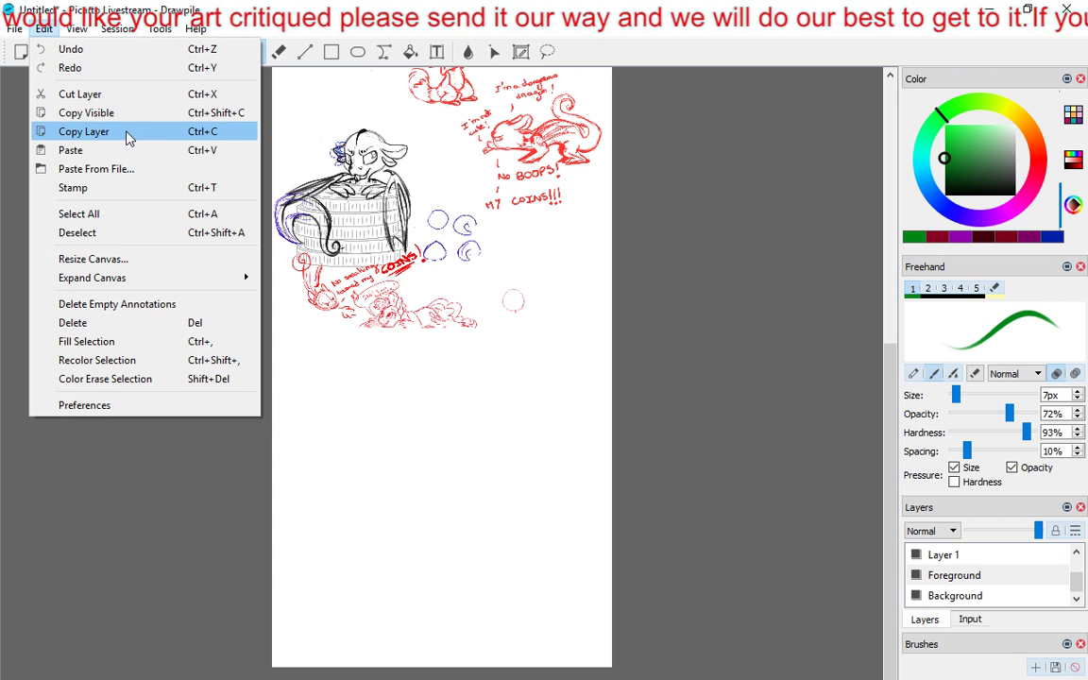
pyautogui.click(125, 168)
pyautogui.doubleClick(283, 158)
pyautogui.doubleClick(196, 149)
pyautogui.moveTo(376, 291)
pyautogui.mouseDown()
pyautogui.moveTo(365, 371)
pyautogui.moveTo(361, 362)
pyautogui.moveTo(391, 357)
pyautogui.mouseUp()
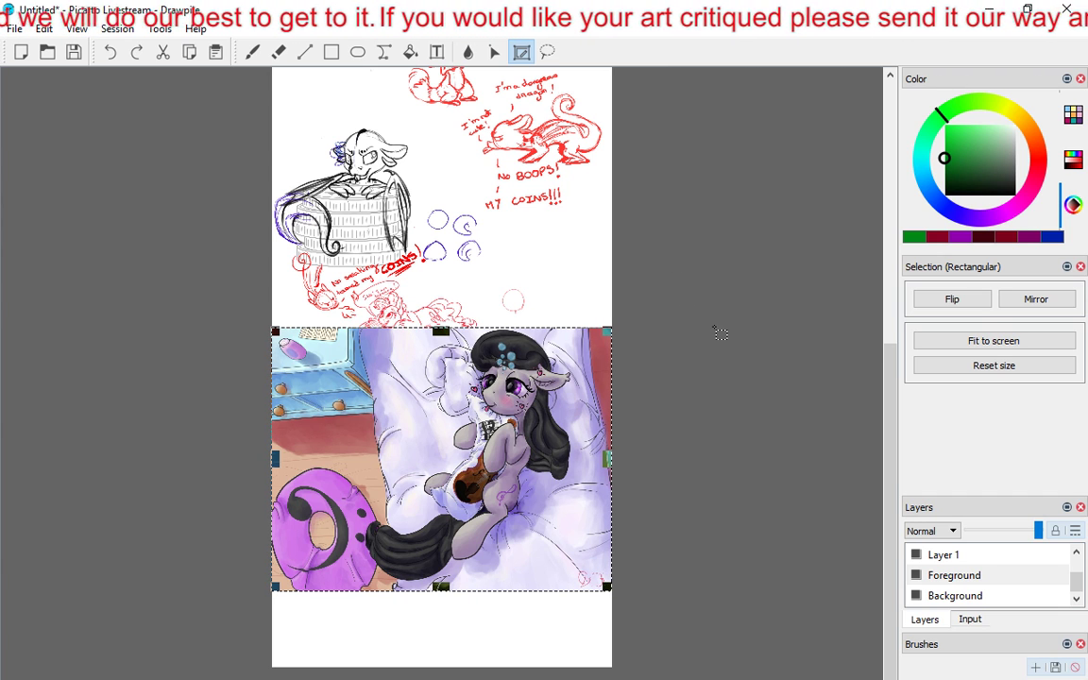
# Finish placing the pasted image, return to the Freehand brush and make Layer 2 the active layer.
pyautogui.press('b')
pyautogui.scroll(1, 920, 566)
pyautogui.click(923, 573)
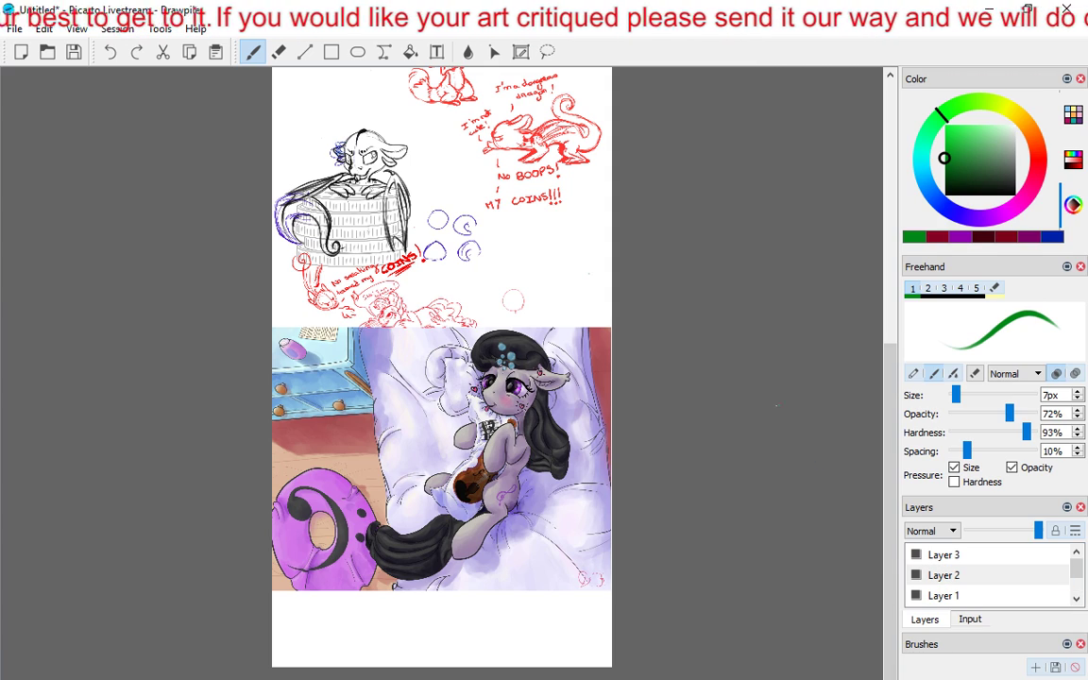
# Use the 8 px eraser on the small area beside the cheek of the pony lying on the bed.
pyautogui.scroll(5, 751, 427)
pyautogui.scroll(1, 746, 432)
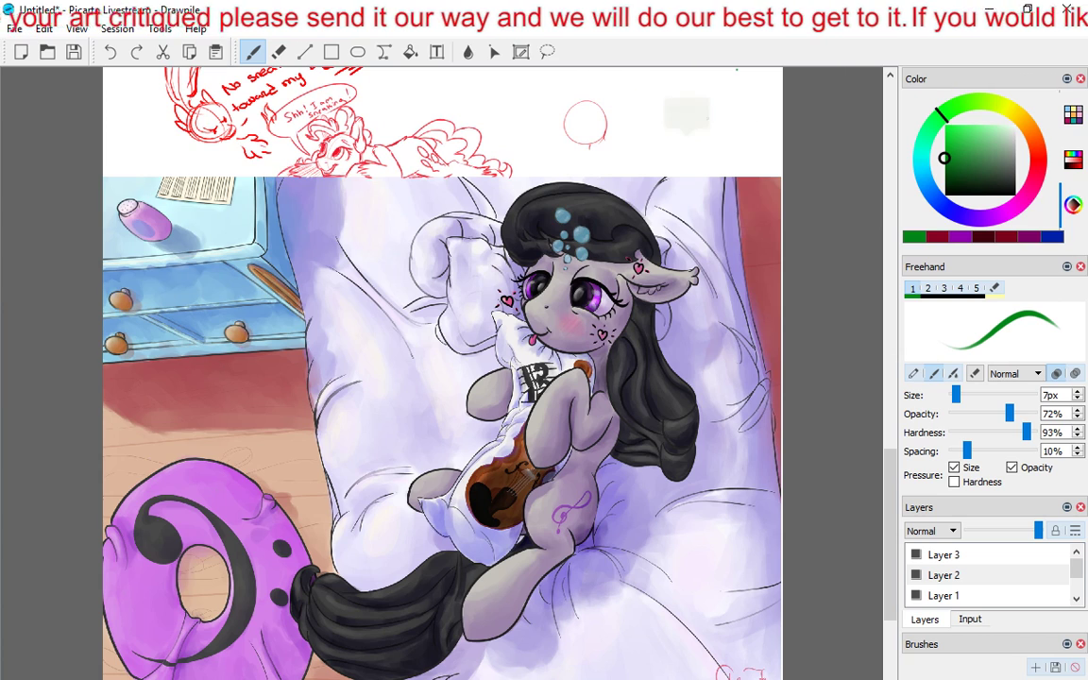
pyautogui.scroll(3, 442, 373)
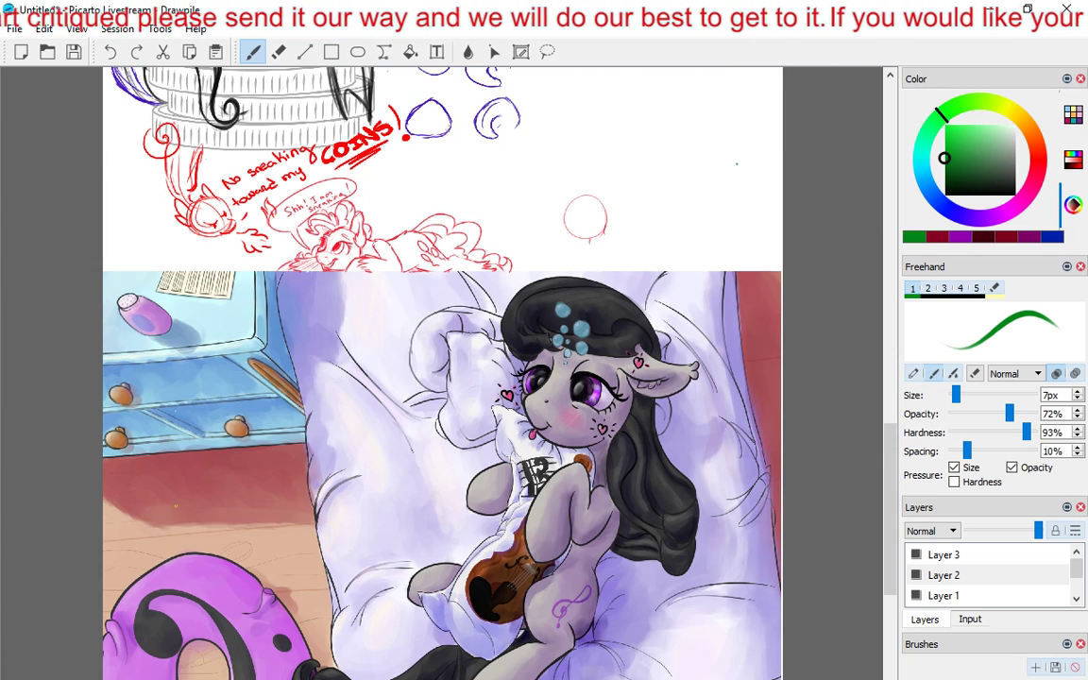
pyautogui.scroll(-6, 442, 373)
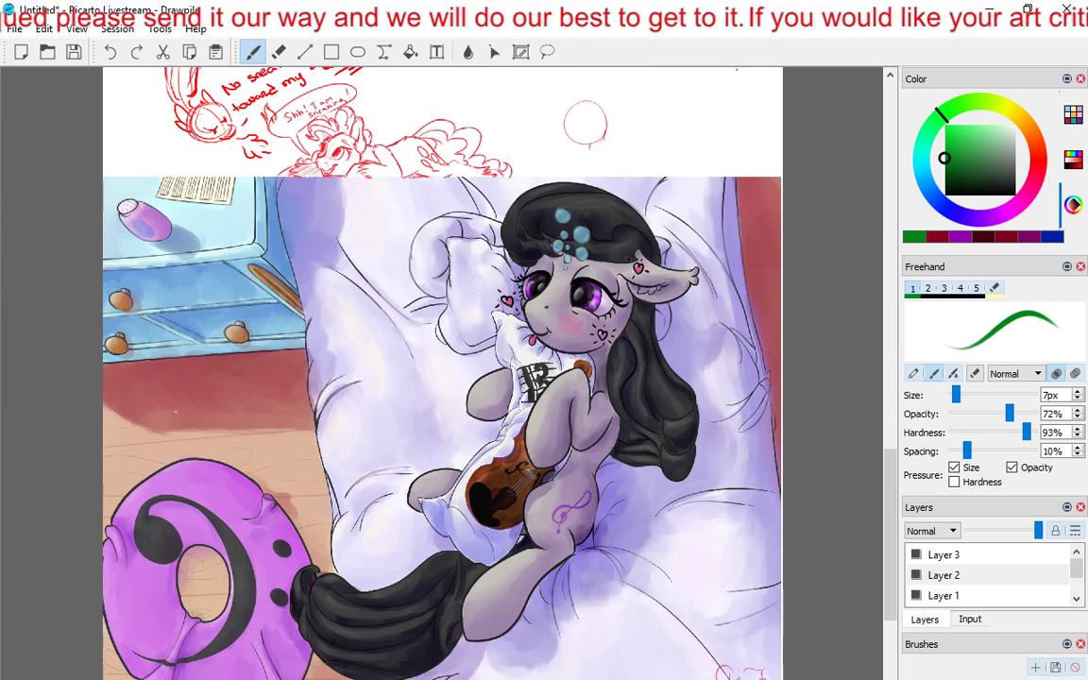
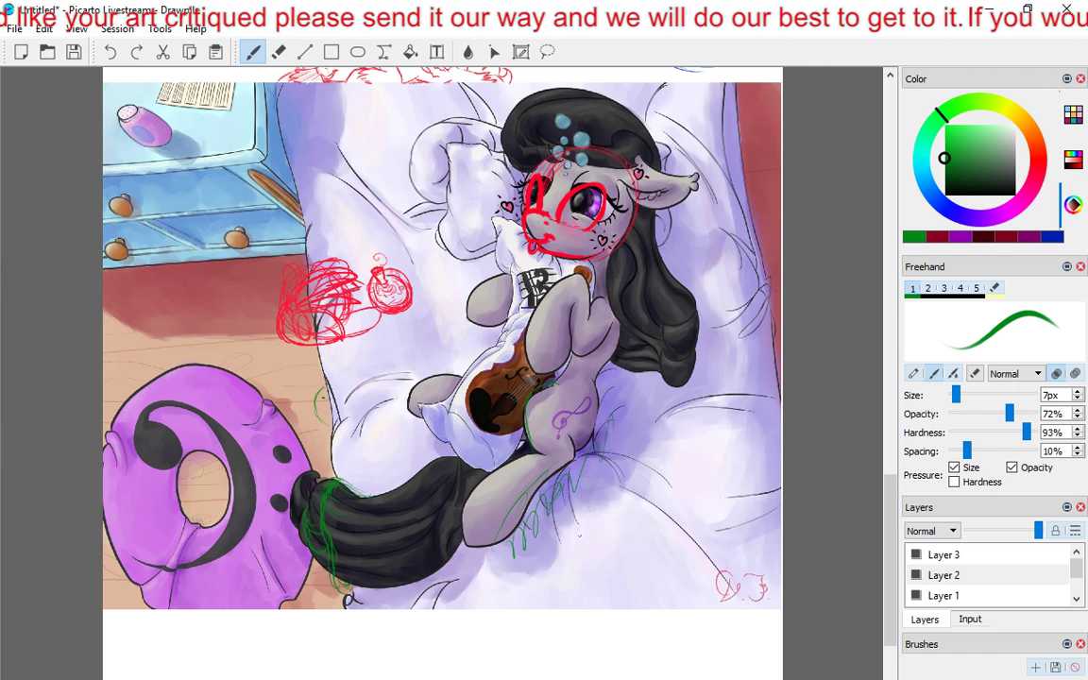
pyautogui.press('e')
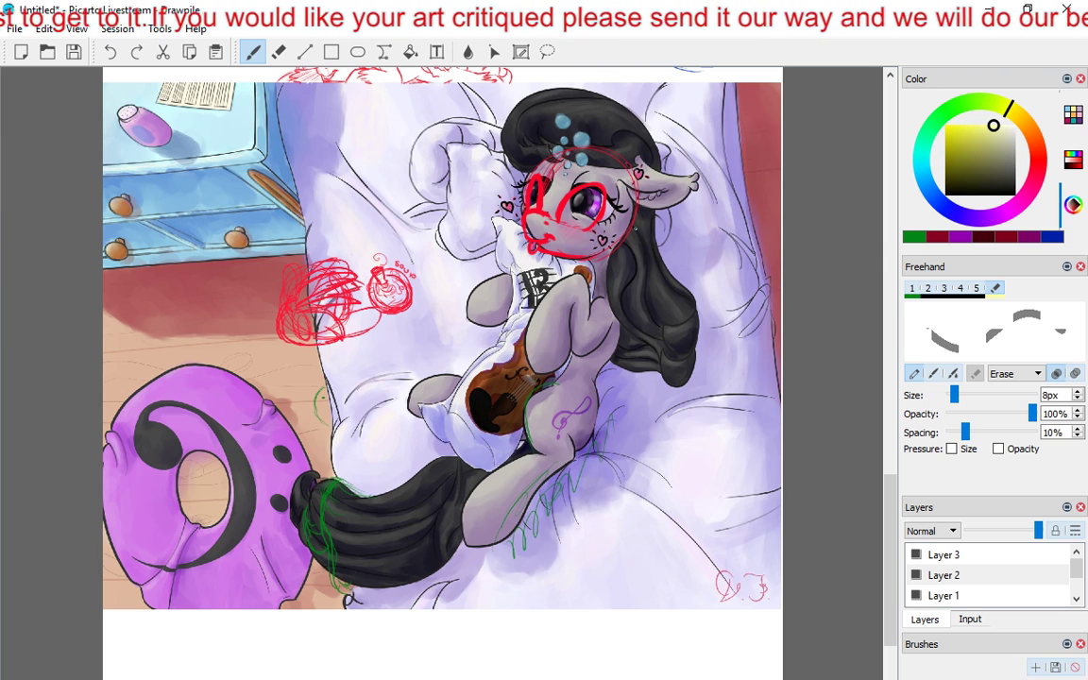
pyautogui.moveTo(635, 228); pyautogui.dragTo(641, 207)
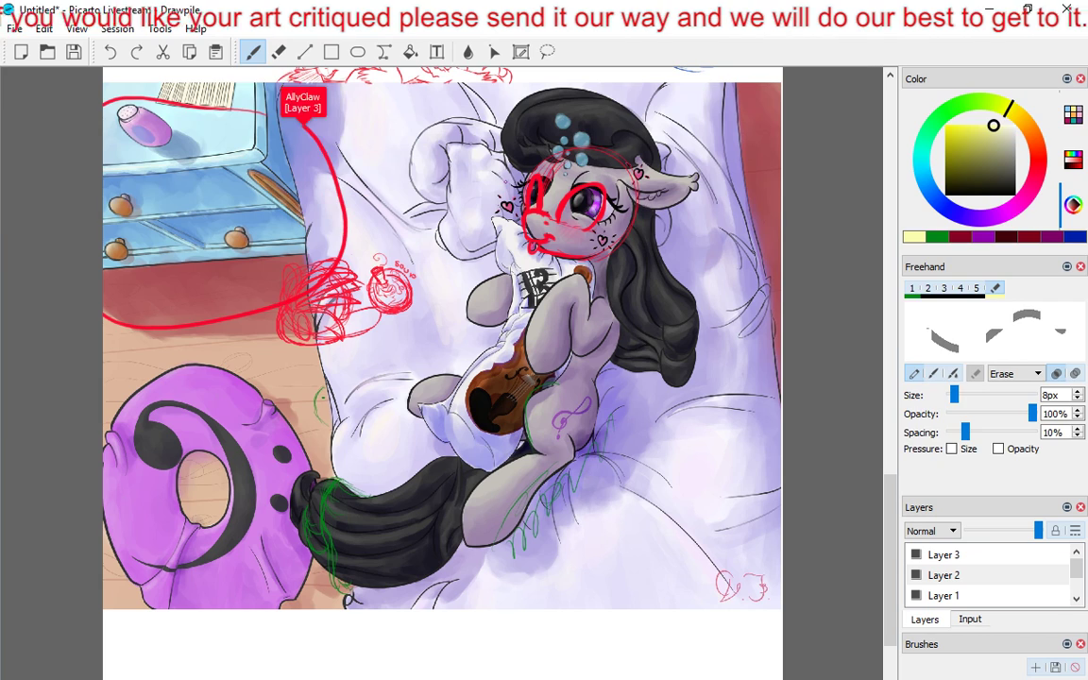
# Sketch a green freehand guide stroke down the mane just behind the bed pony's cheek, and undo the last stroke.
pyautogui.press('s')
pyautogui.click(253, 53)
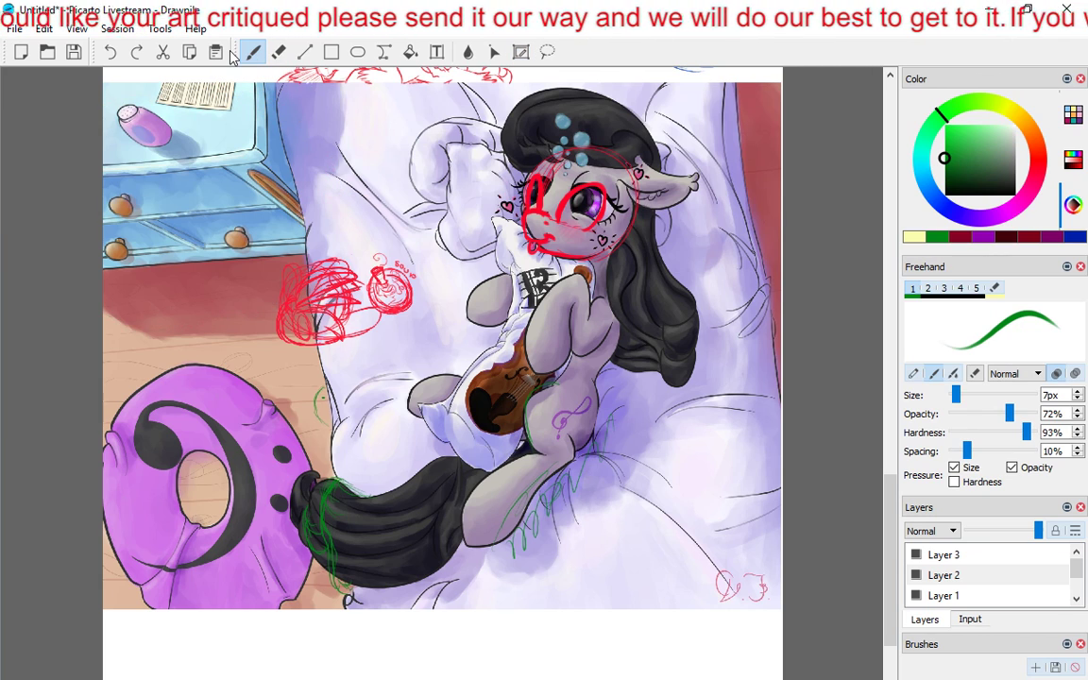
pyautogui.moveTo(644, 212); pyautogui.dragTo(640, 231)
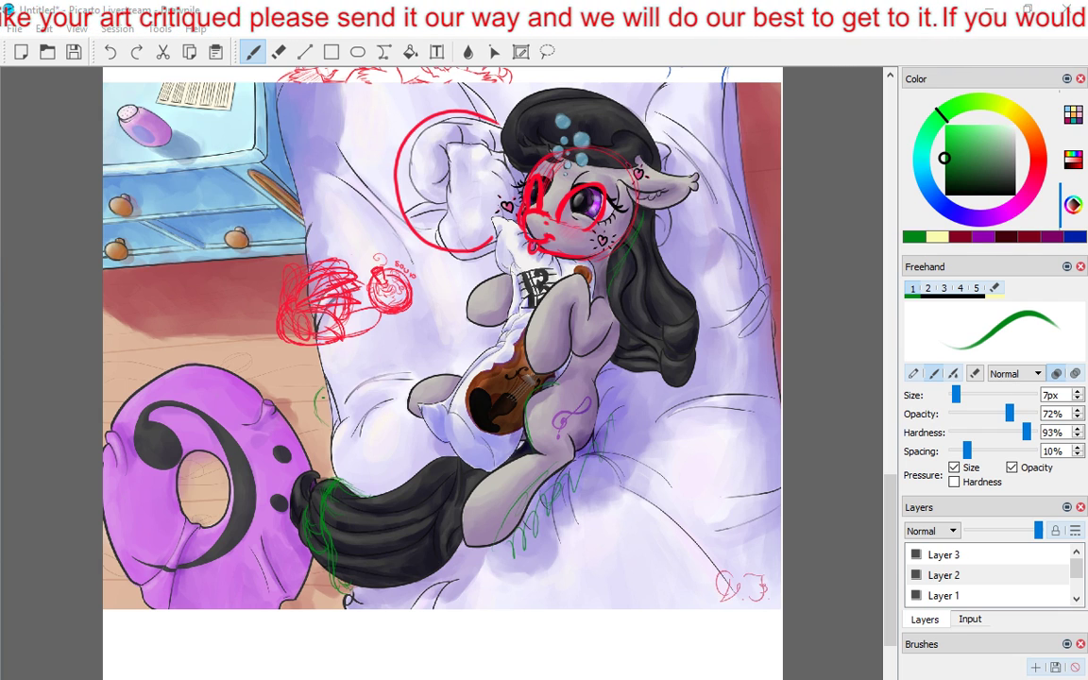
pyautogui.hotkey('ctrl', 'z')
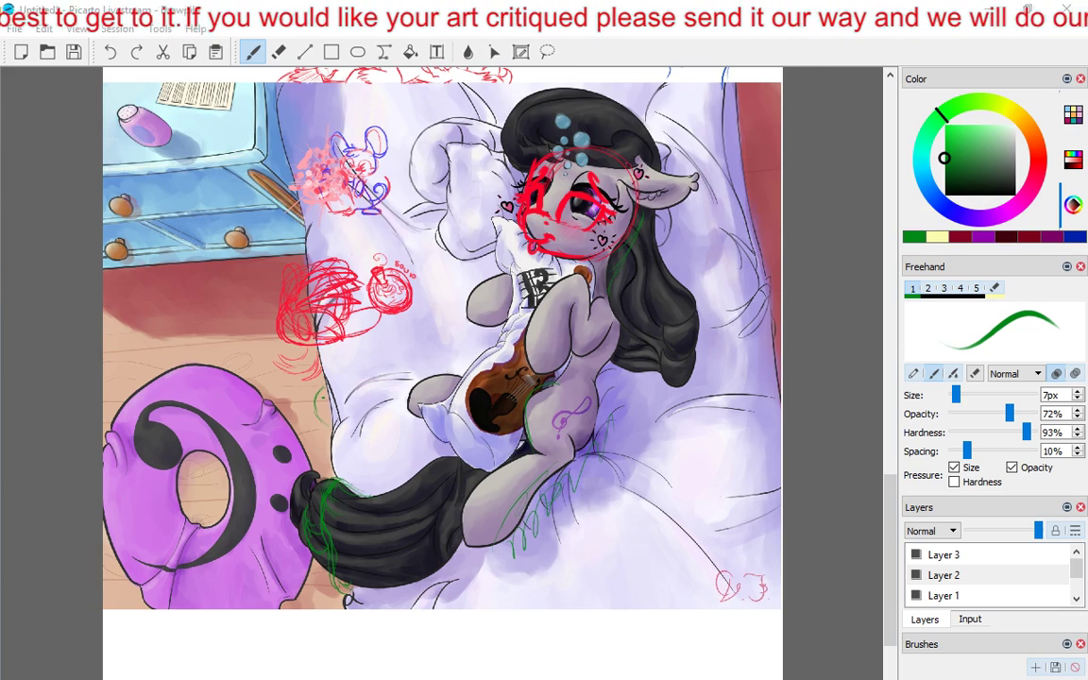
# Resize the canvas to 3000 × 6000 with the aspect ratio unlocked.
pyautogui.moveTo(510, 16); pyautogui.dragTo(505, 24)
pyautogui.click(809, 13)
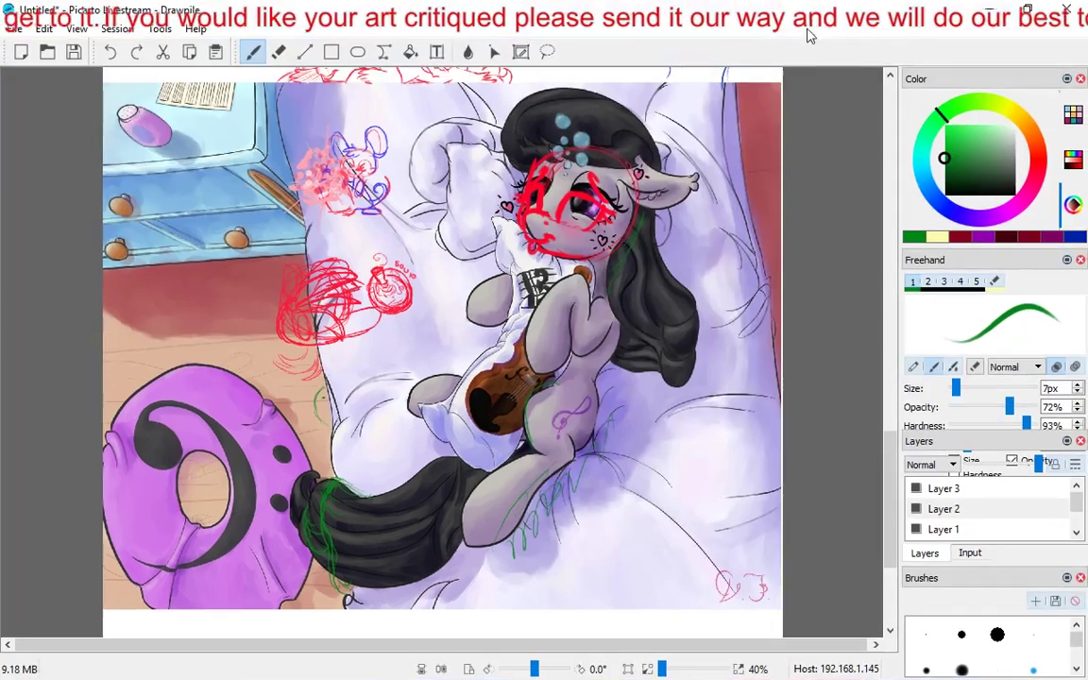
pyautogui.scroll(-2, 493, 352)
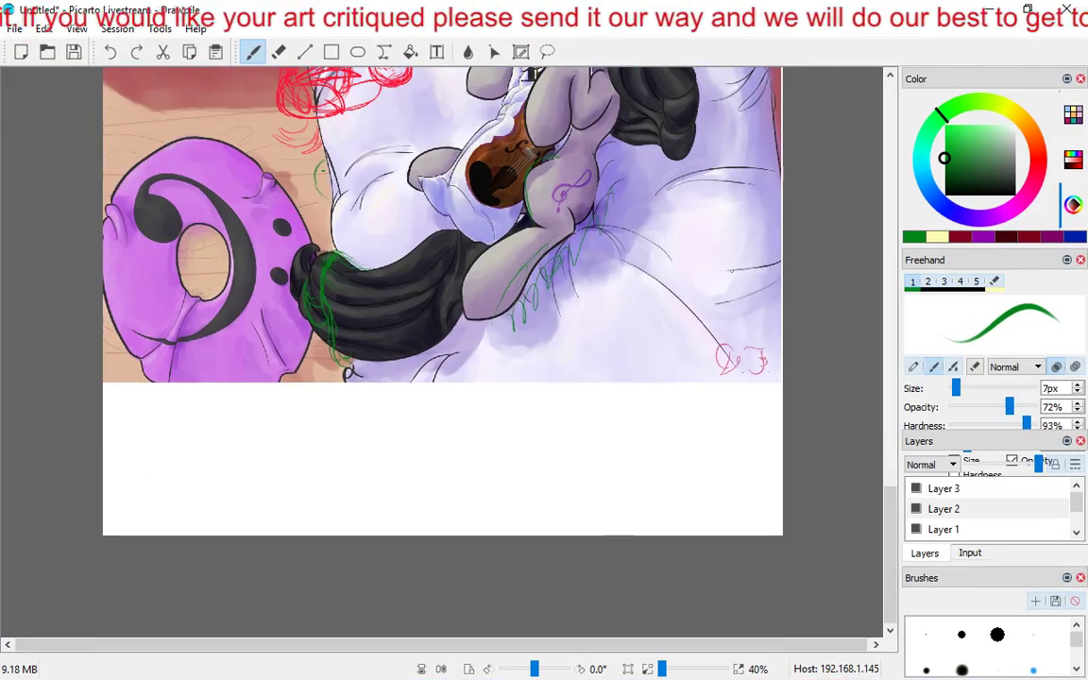
pyautogui.scroll(3, 493, 352)
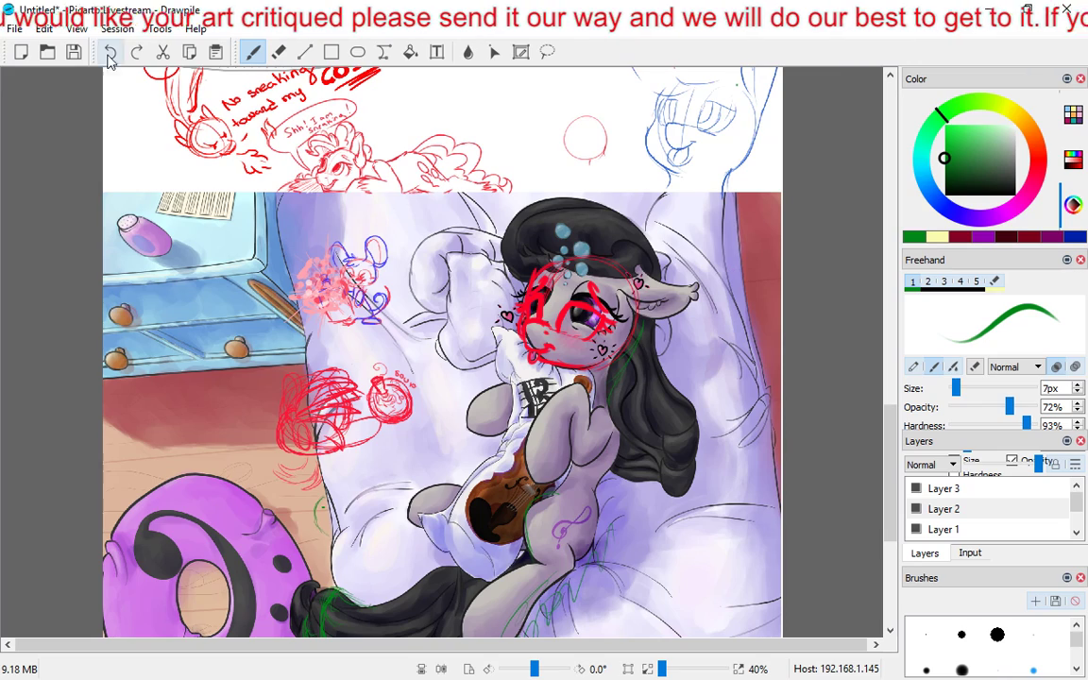
pyautogui.click(38, 30)
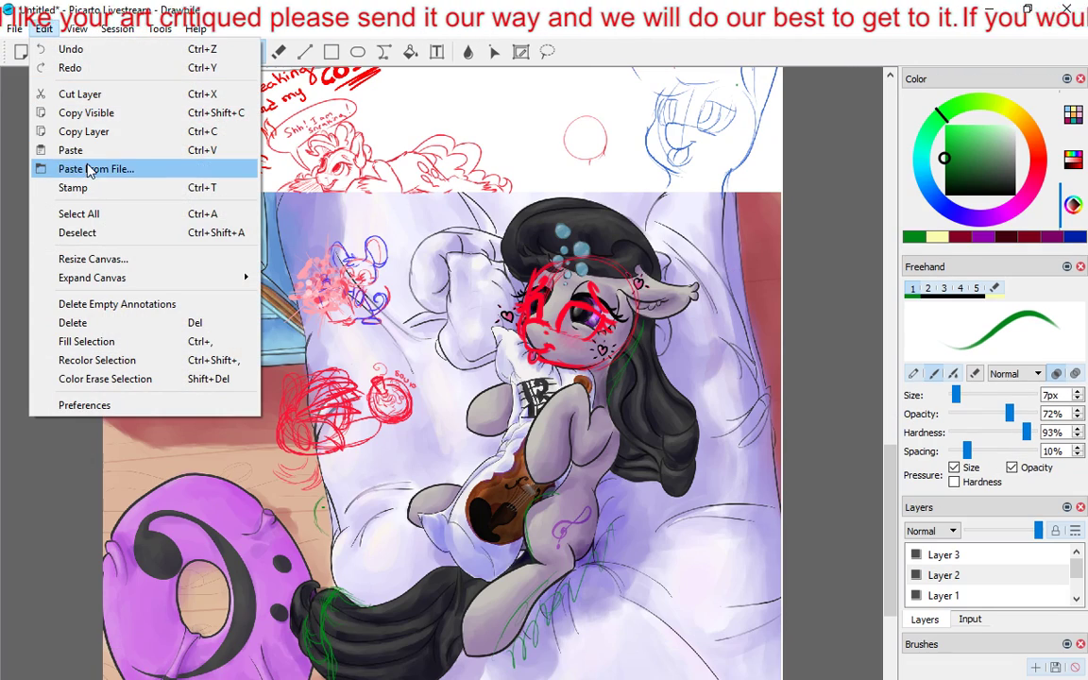
pyautogui.click(99, 263)
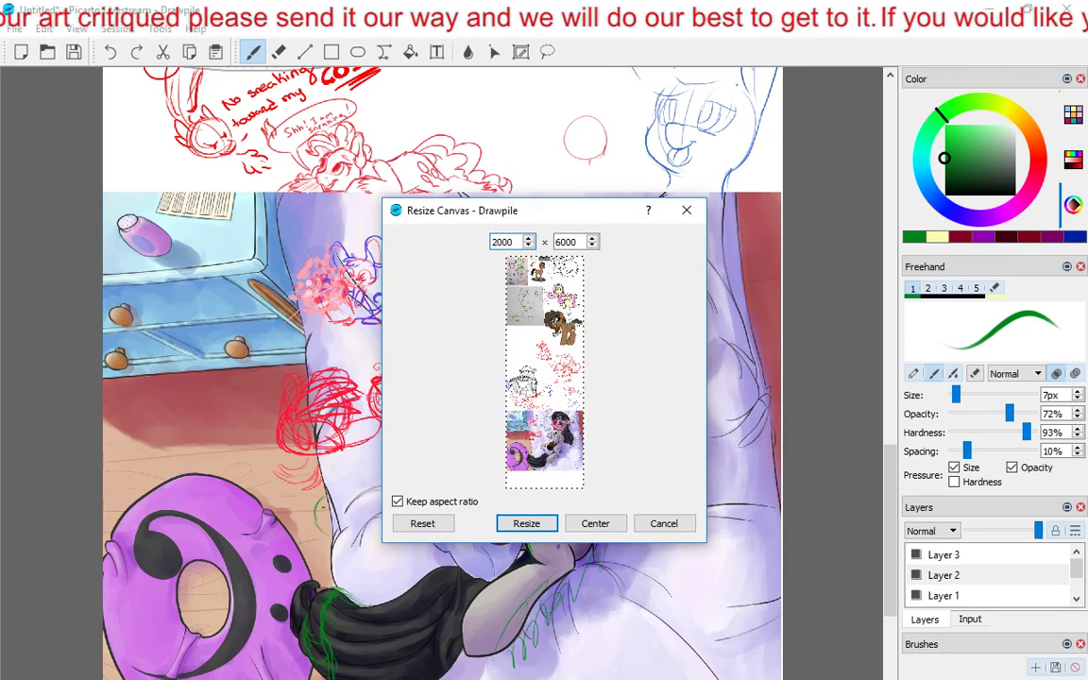
pyautogui.click(398, 502)
pyautogui.doubleClick(507, 241)
pyautogui.write('300')
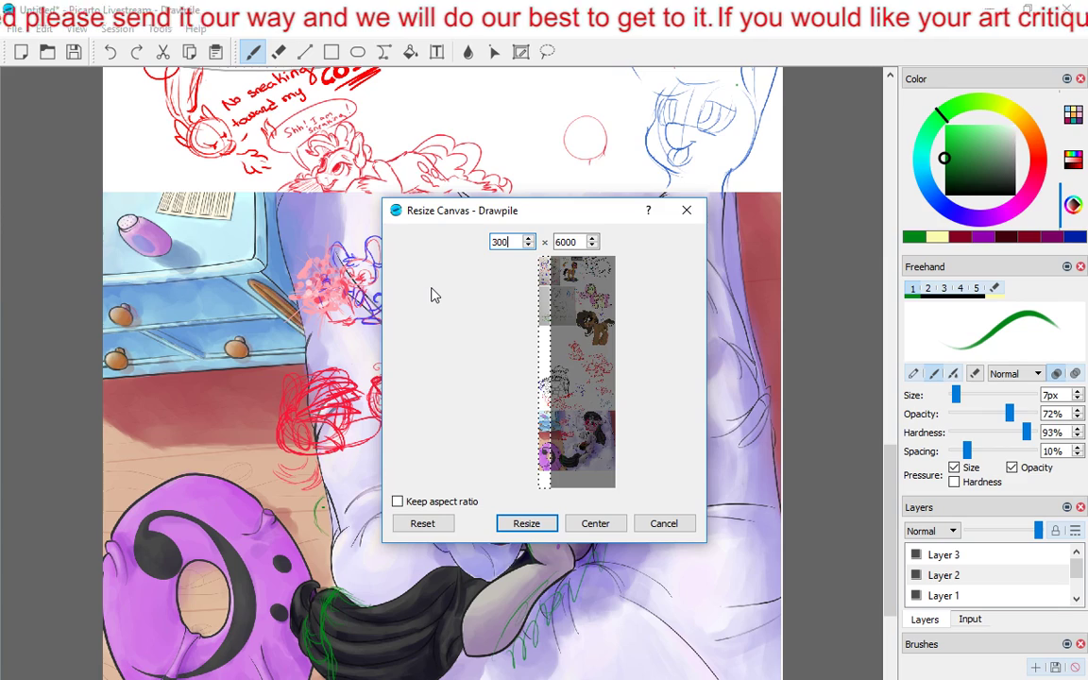
pyautogui.write('0')
pyautogui.press('Return')
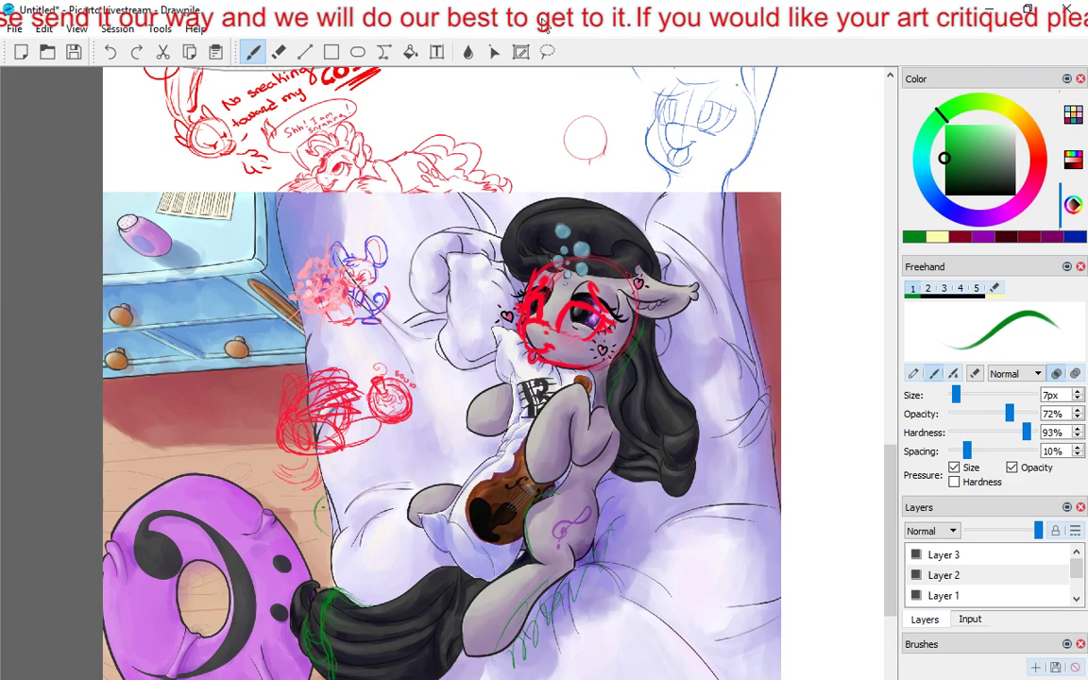
# Make Foreground the active layer, with the new blank area beside the color wheel notes in view.
pyautogui.moveTo(652, 241); pyautogui.dragTo(306, 397)
pyautogui.moveTo(419, 234); pyautogui.dragTo(421, 562)
pyautogui.moveTo(448, 226)
pyautogui.mouseDown()
pyautogui.moveTo(448, 464)
pyautogui.moveTo(471, 515)
pyautogui.moveTo(456, 594)
pyautogui.mouseUp()
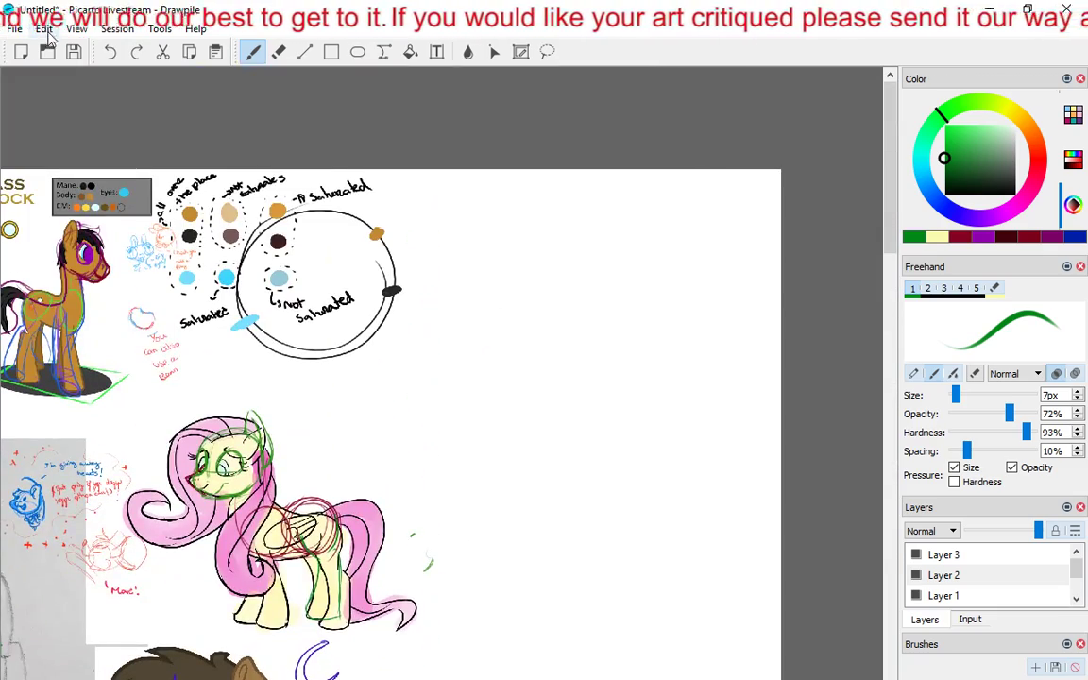
pyautogui.click(1075, 597)
pyautogui.click(902, 595)
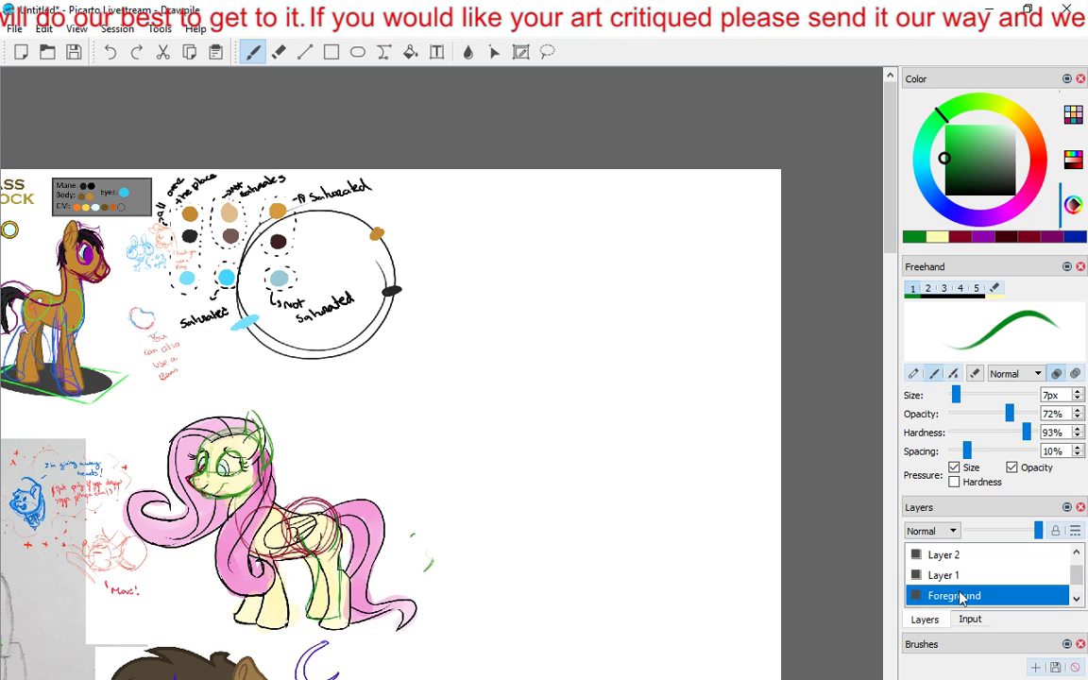
pyautogui.click(41, 29)
pyautogui.click(74, 153)
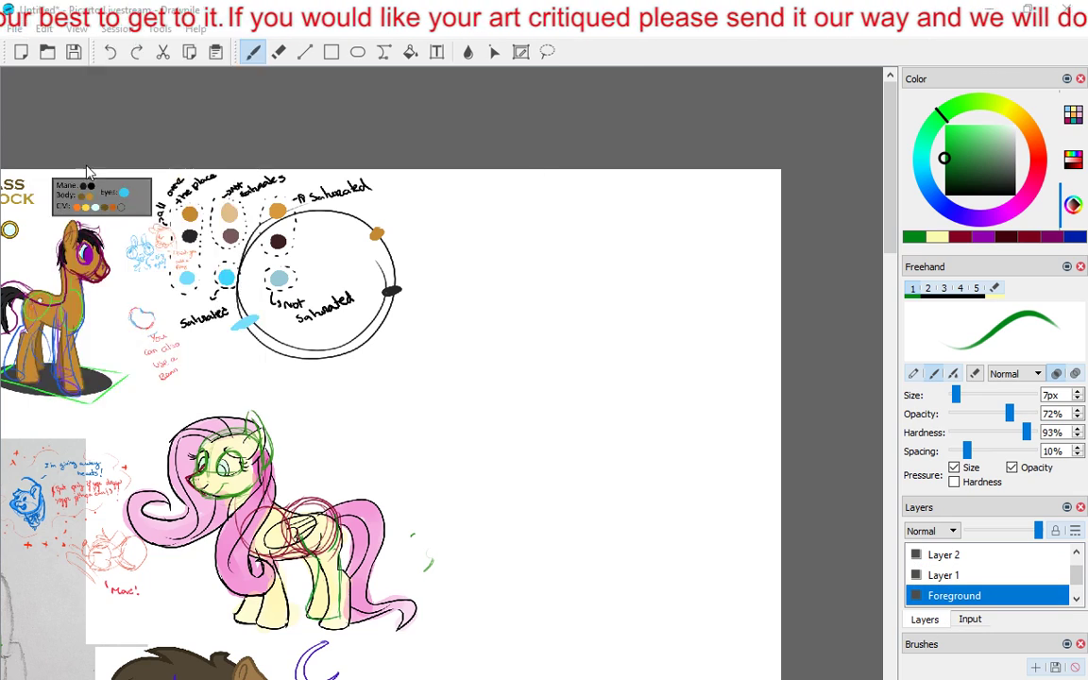
pyautogui.doubleClick(288, 161)
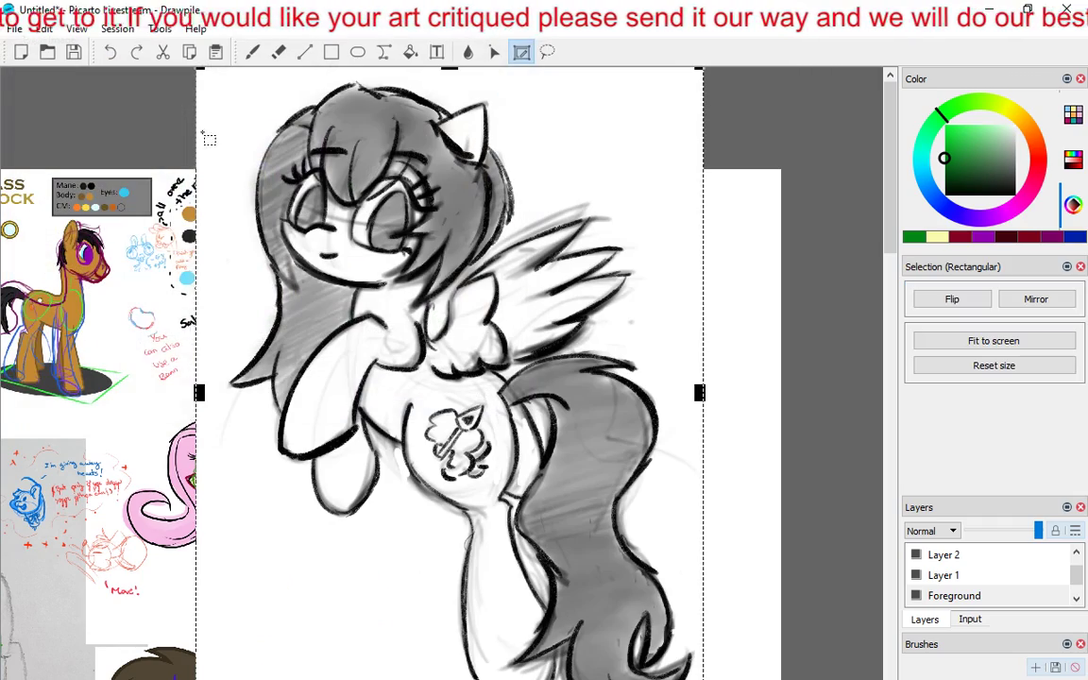
pyautogui.doubleClick(185, 124)
pyautogui.press('Escape')
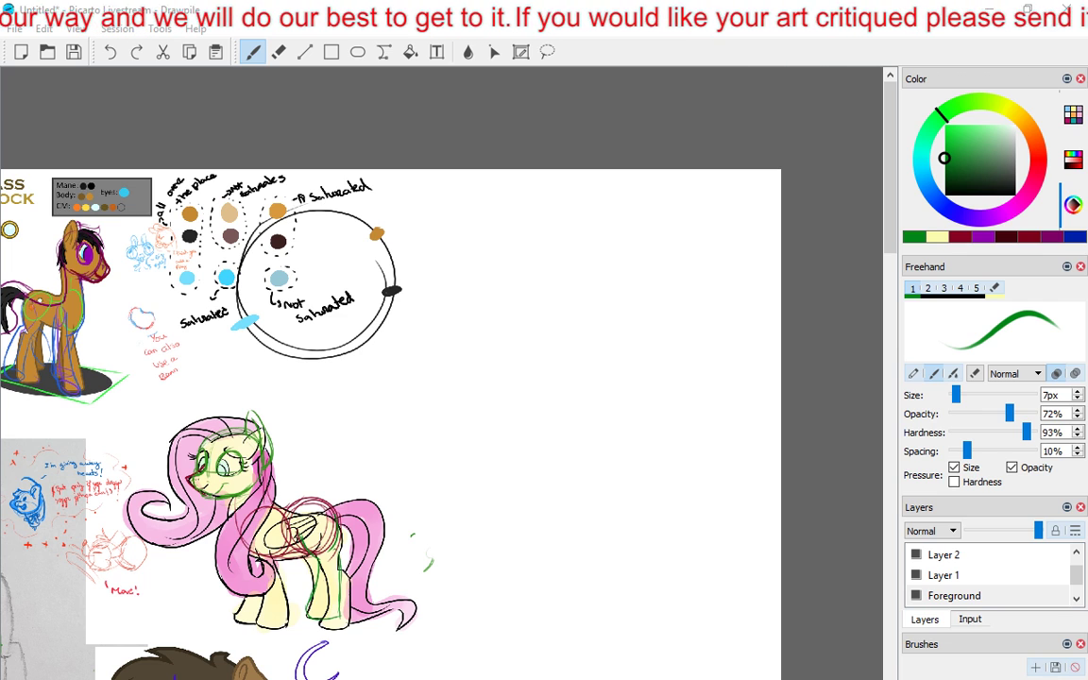
# Paste the req2 image from the Critique folder onto the Foreground layer in the blank area beside the color wheel notes.
pyautogui.click(16, 28)
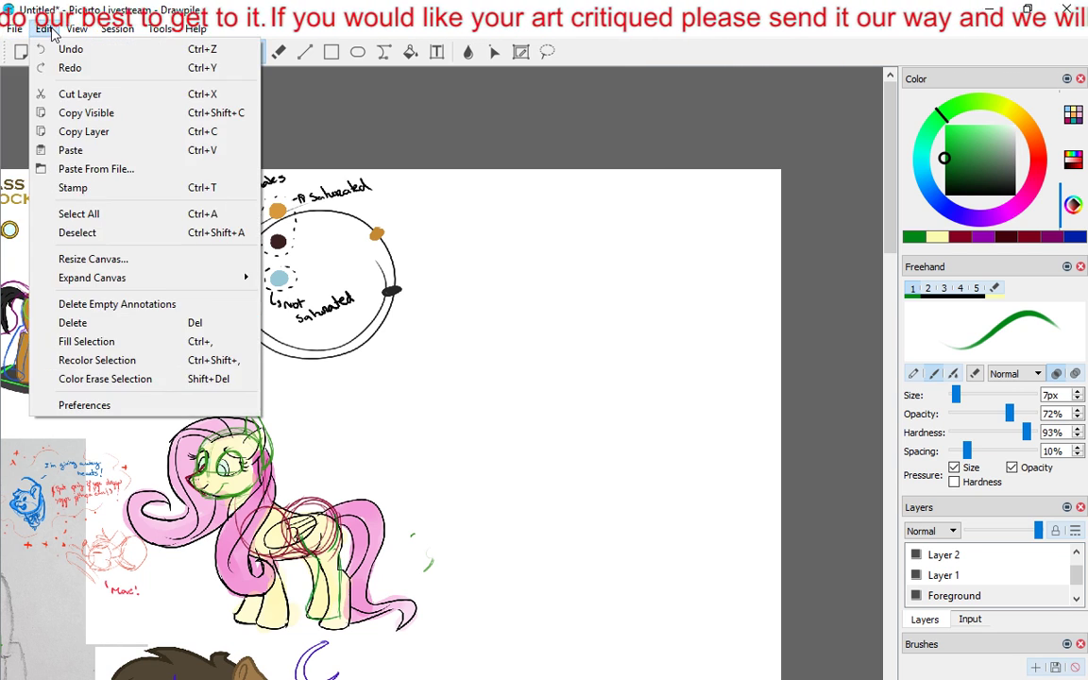
pyautogui.moveTo(48, 29)
pyautogui.click(95, 168)
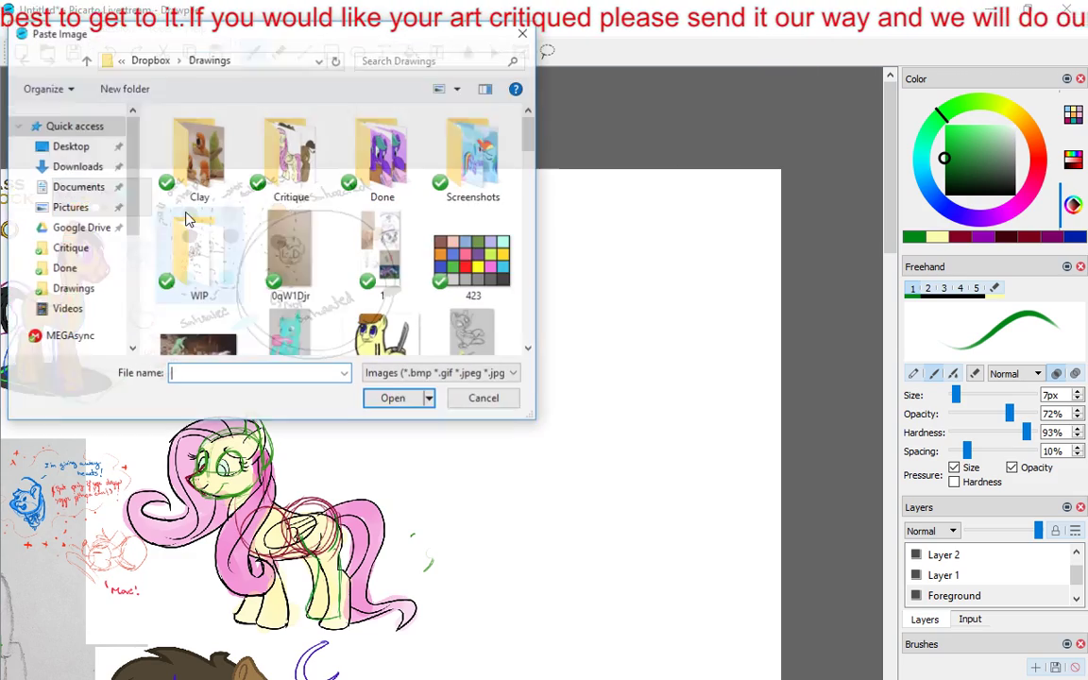
pyautogui.doubleClick(288, 161)
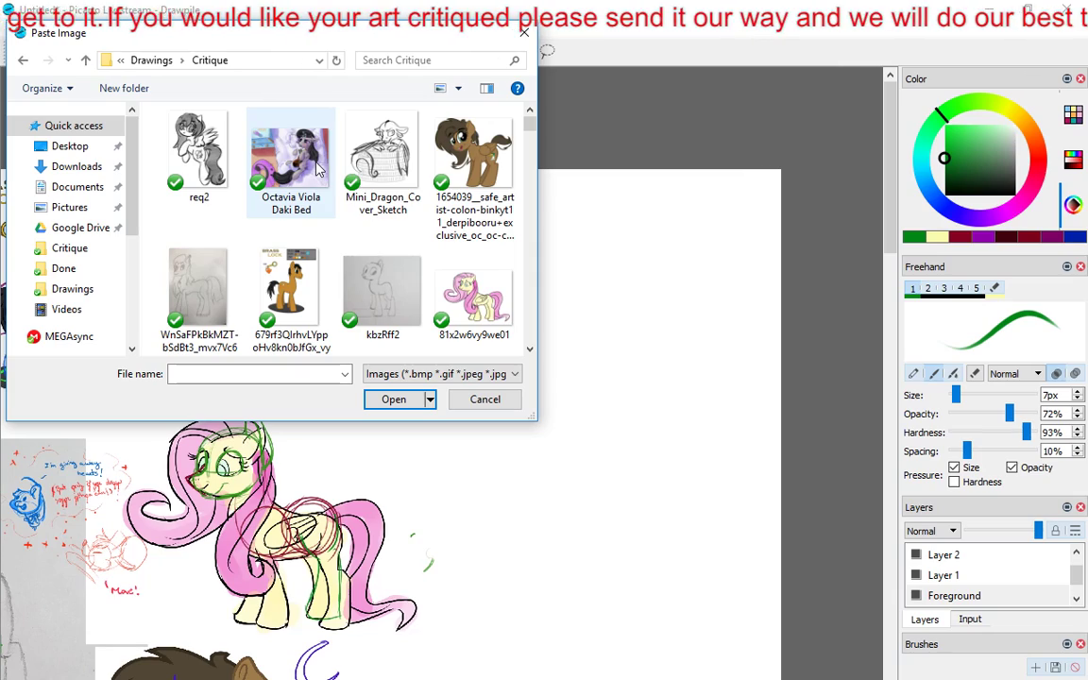
pyautogui.doubleClick(199, 149)
pyautogui.moveTo(440, 312)
pyautogui.mouseDown()
pyautogui.moveTo(632, 262)
pyautogui.moveTo(572, 239)
pyautogui.moveTo(612, 232)
pyautogui.moveTo(579, 267)
pyautogui.mouseUp()
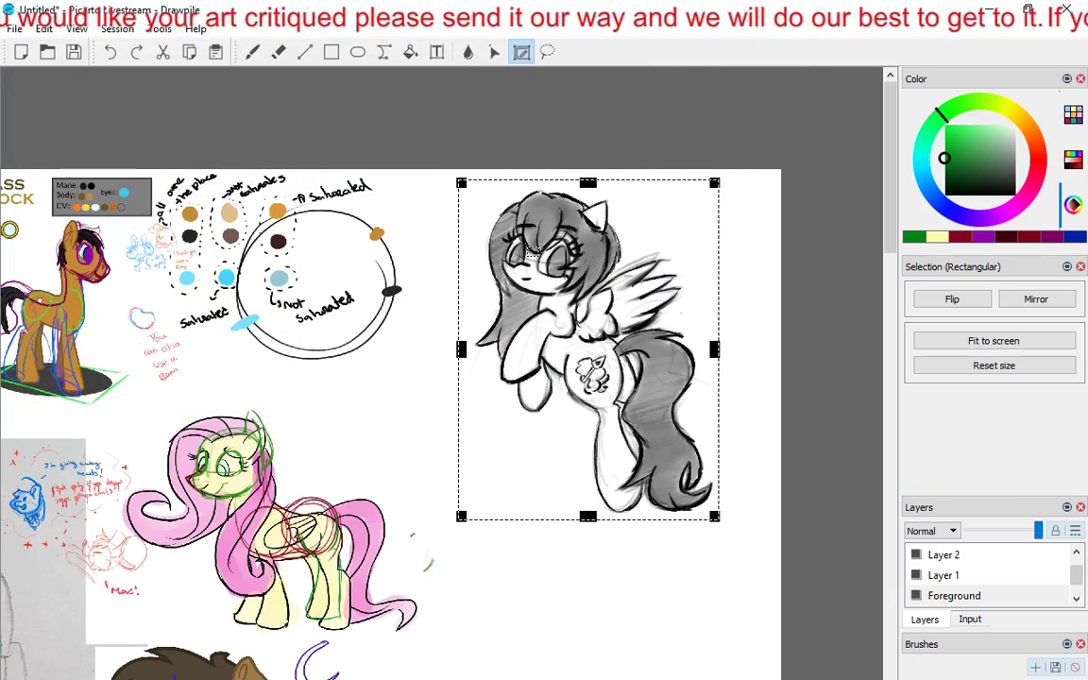
pyautogui.press('b')
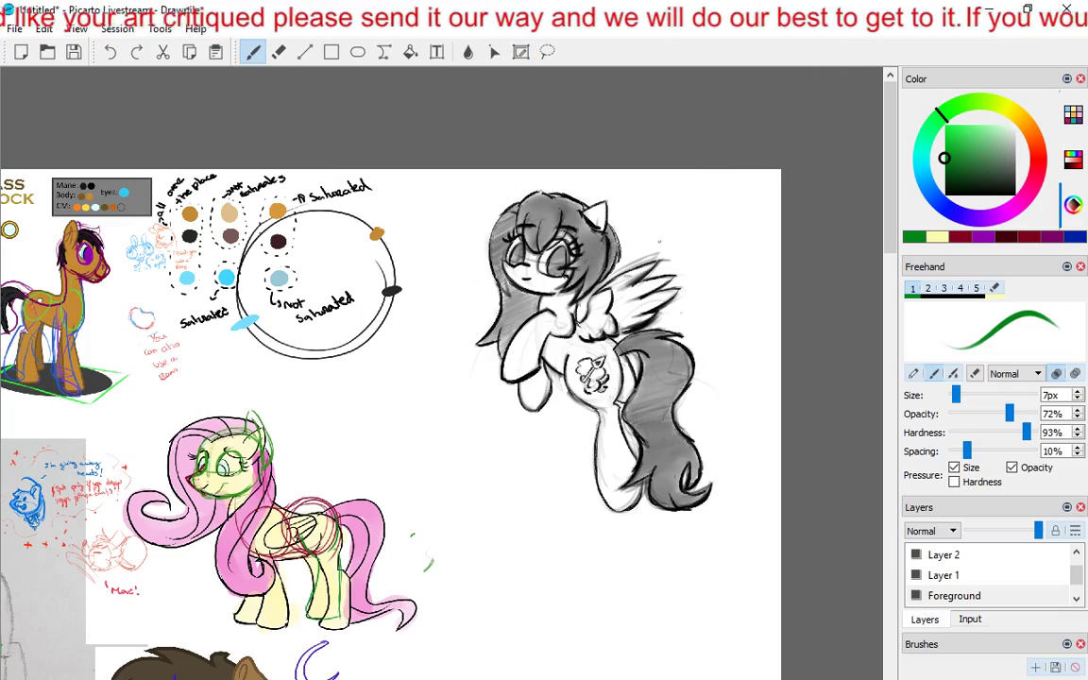
# Make Layer 3 the active layer for marking up the pasted pegasus sketch.
pyautogui.scroll(3, 661, 242)
pyautogui.moveTo(723, 248); pyautogui.dragTo(522, 316)
pyautogui.scroll(1, 976, 557)
pyautogui.click(965, 558)
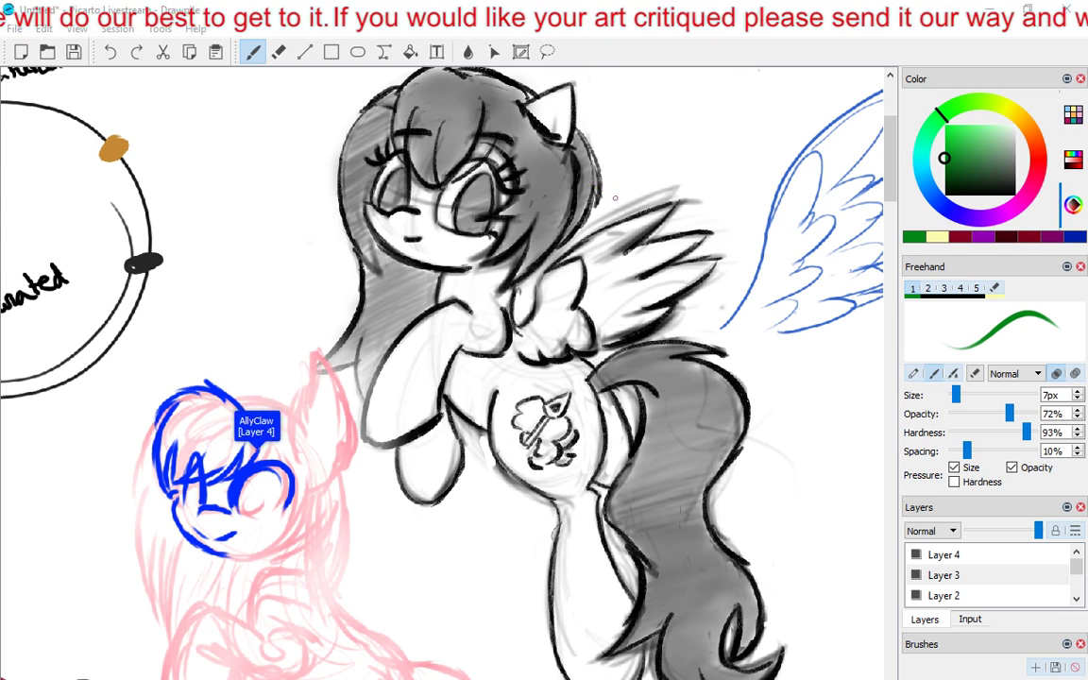
pyautogui.scroll(-3, 558, 182)
pyautogui.scroll(-2, 378, 378)
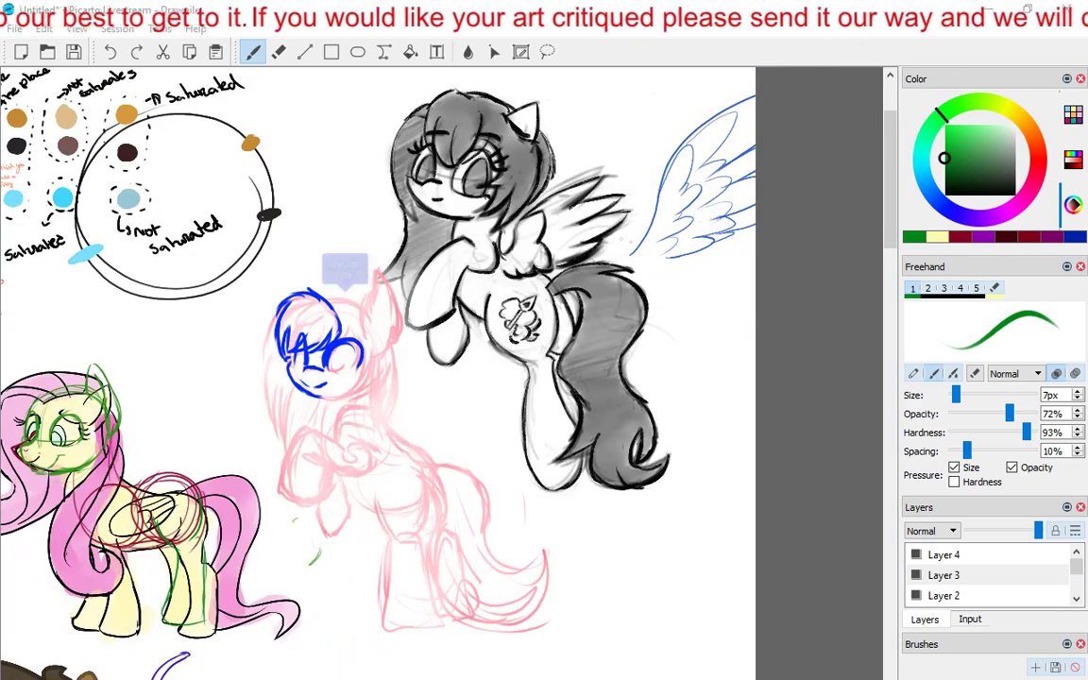